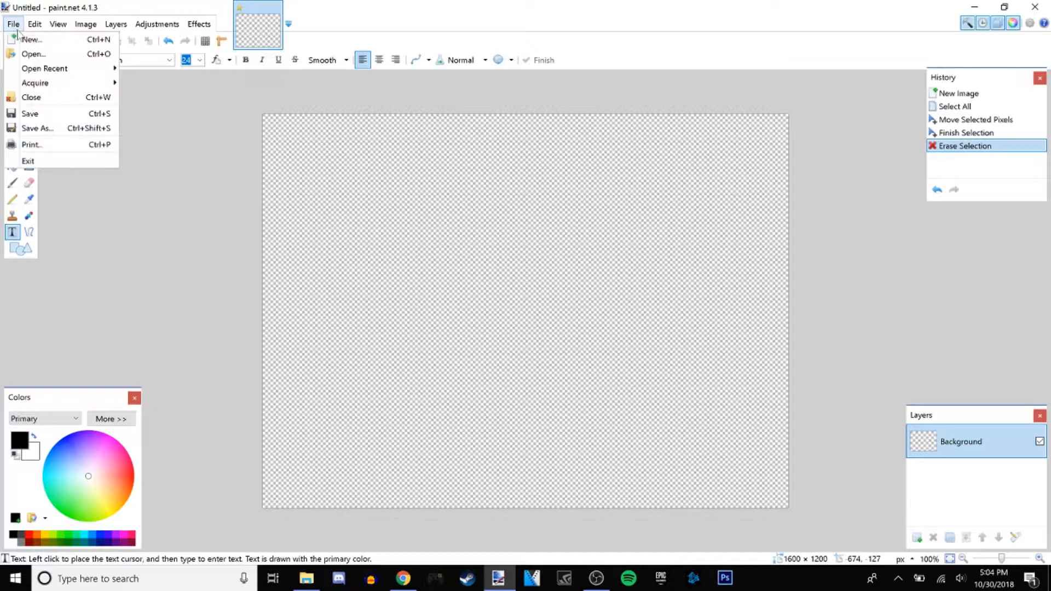
- Create a new 1600 × 1200 pixel image and erase its entire white background to transparency
click(32, 42)
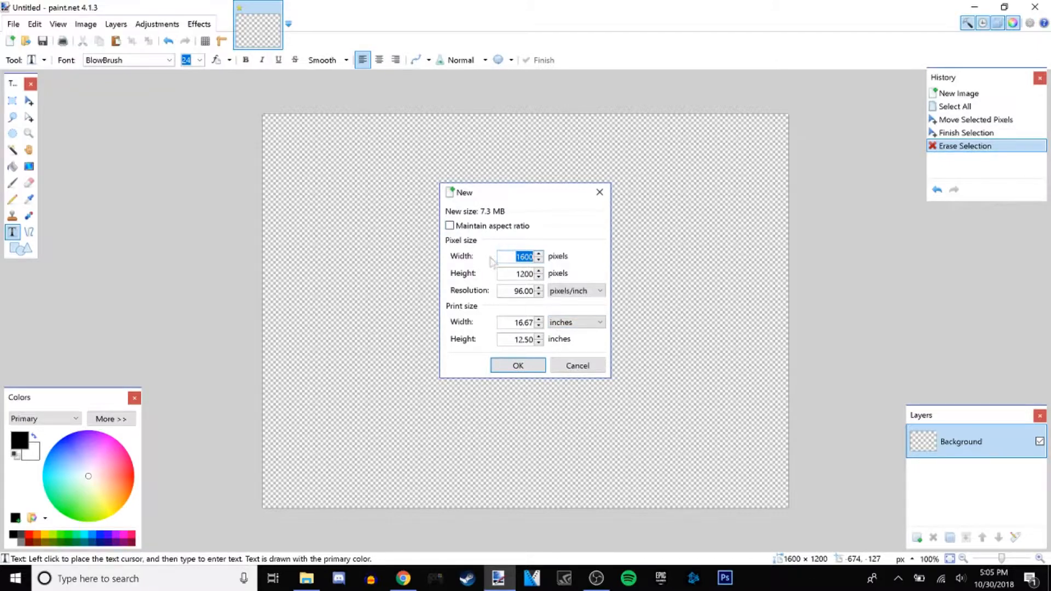
key(Return)
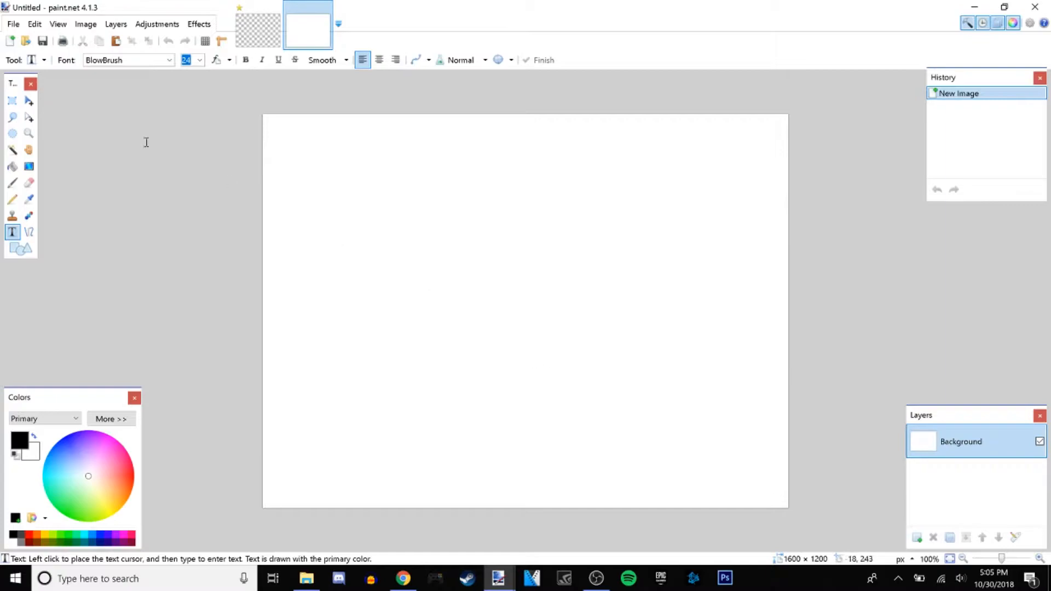
click(29, 101)
key(ctrl+a)
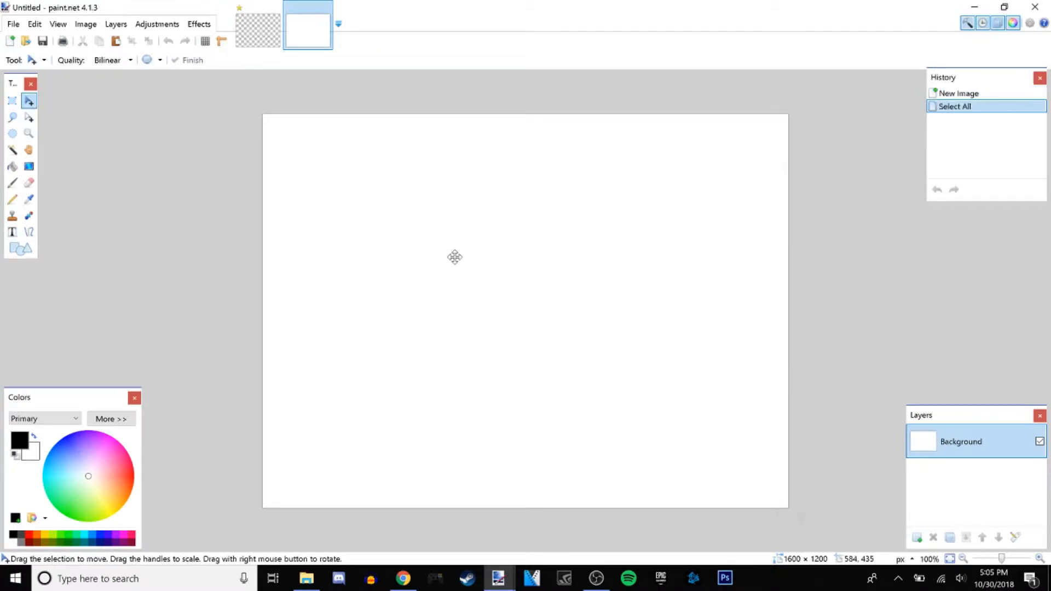
click(455, 255)
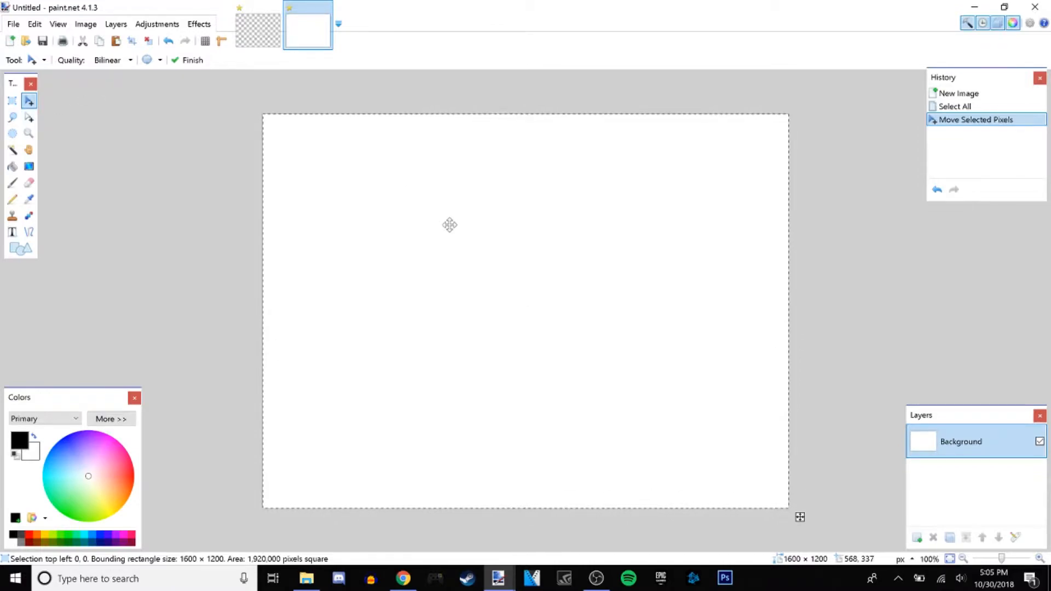
key(Delete)
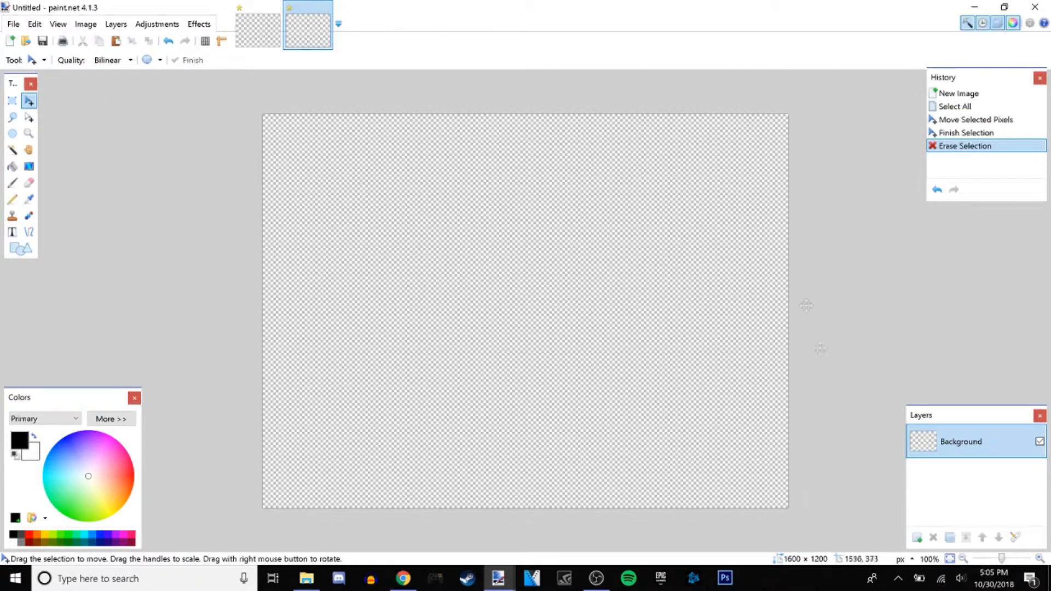
- Add a new layer and set up the Text tool with the BlowBrush font
click(916, 536)
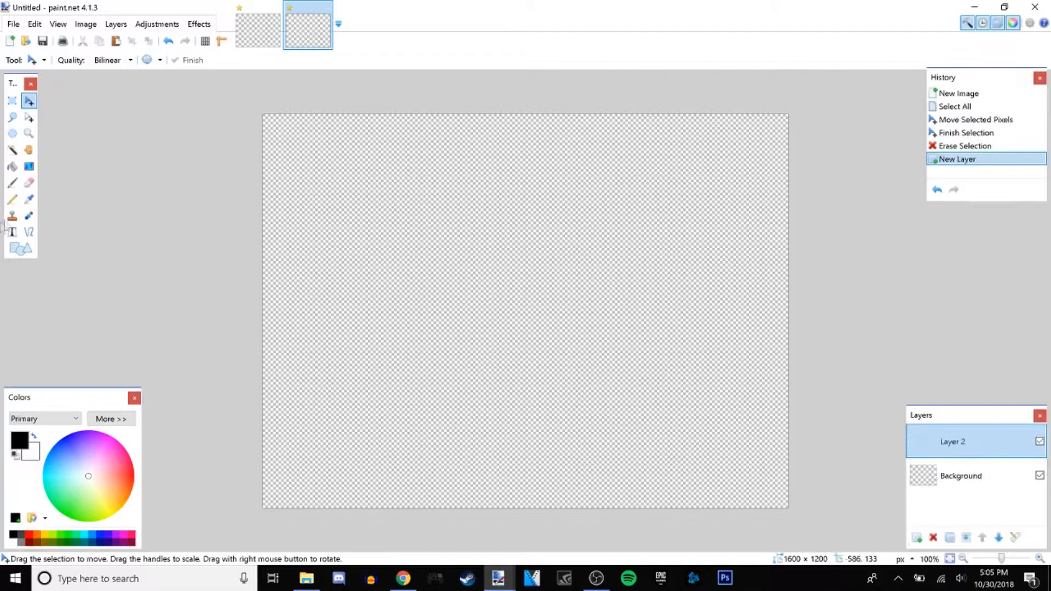
click(12, 231)
click(116, 60)
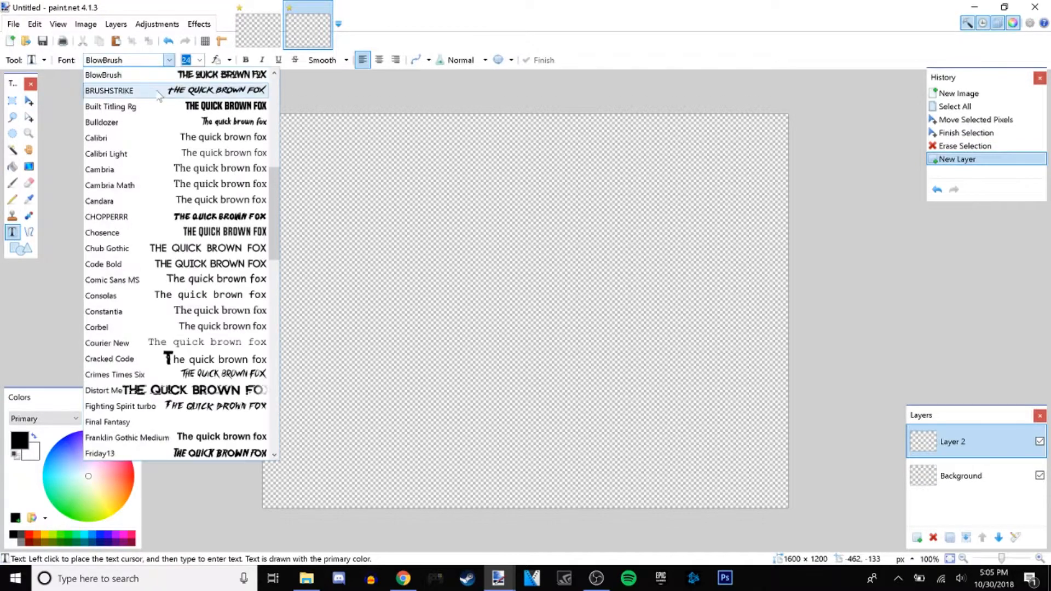
click(208, 66)
- Start text on the left half of the canvas at size 72, try the letter S and remove it
click(200, 60)
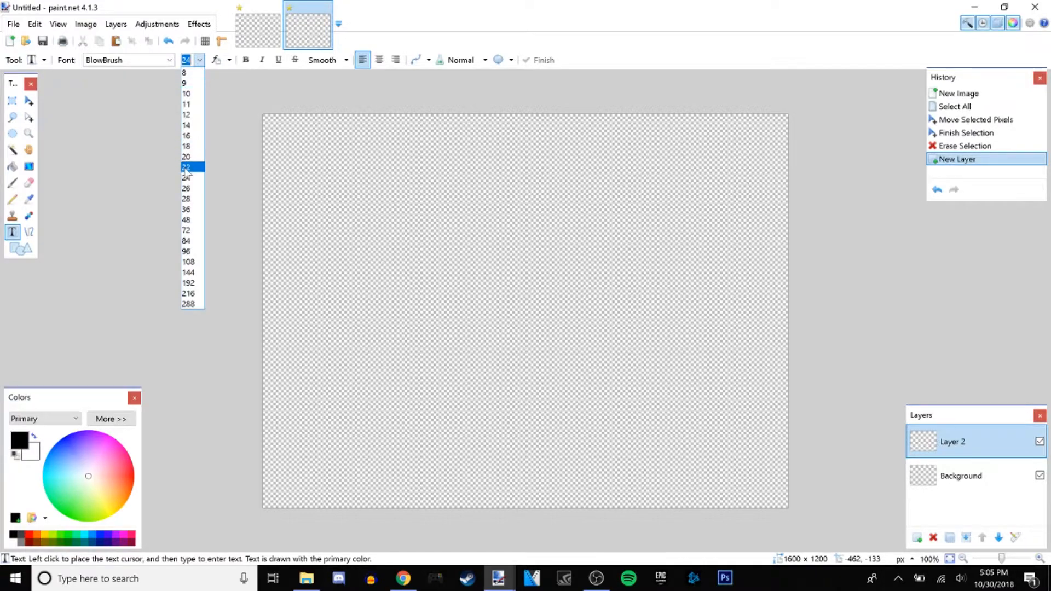
click(197, 230)
click(373, 232)
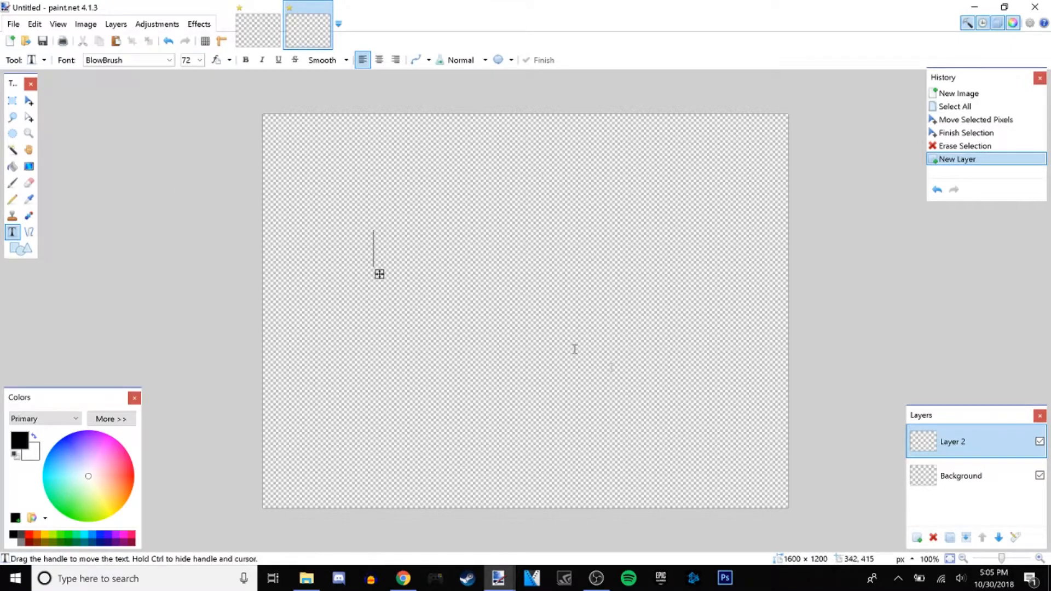
text(S)
key(BackSpace)
- Set the text size to 108, shift the insertion point slightly down and left, and try the letter S before removing it
click(199, 60)
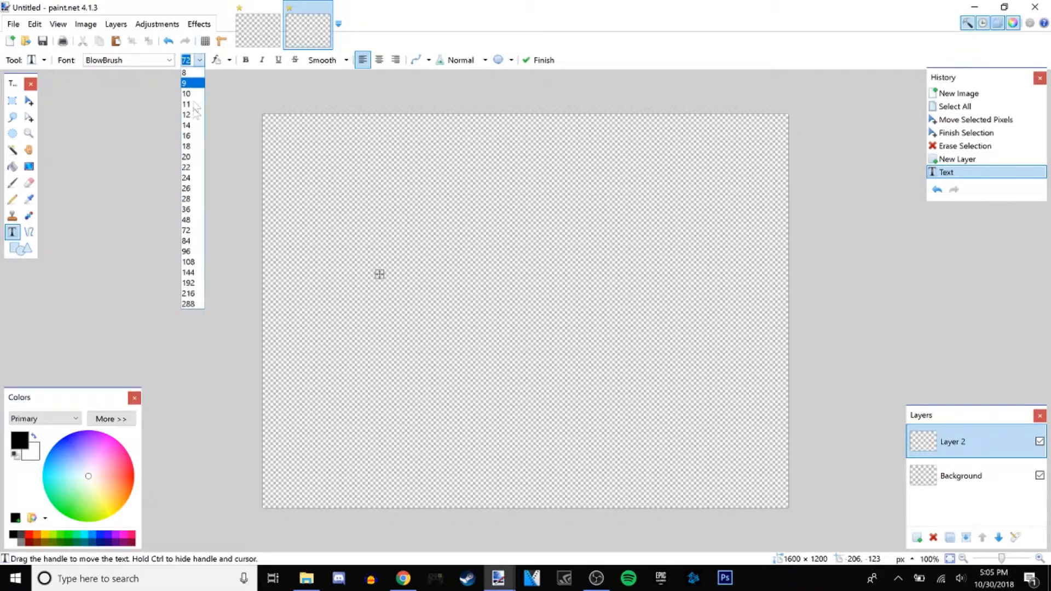
click(192, 261)
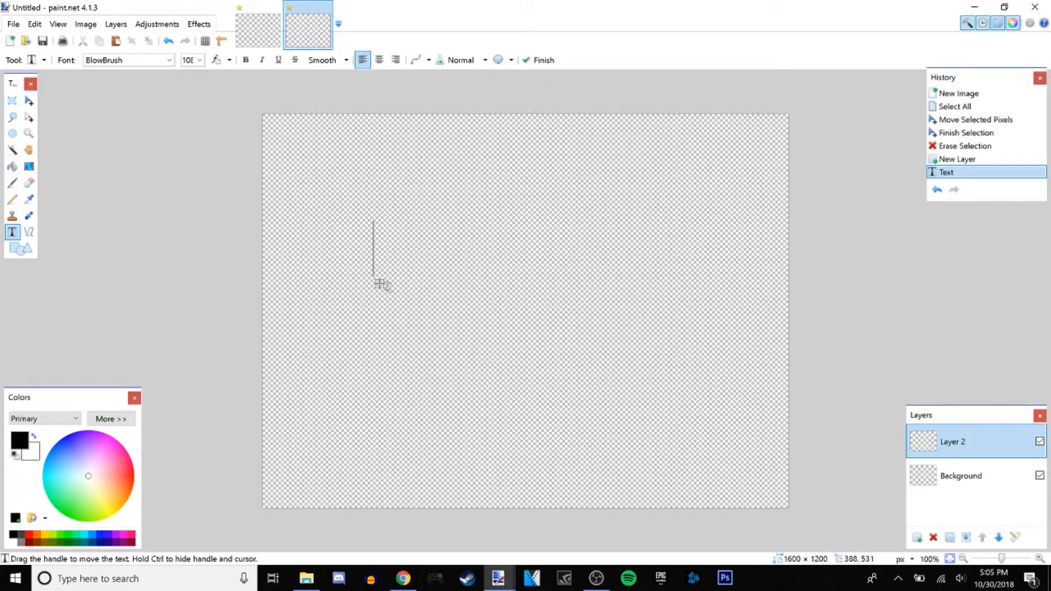
drag(379, 284, 364, 304)
text(S)
key(BackSpace)
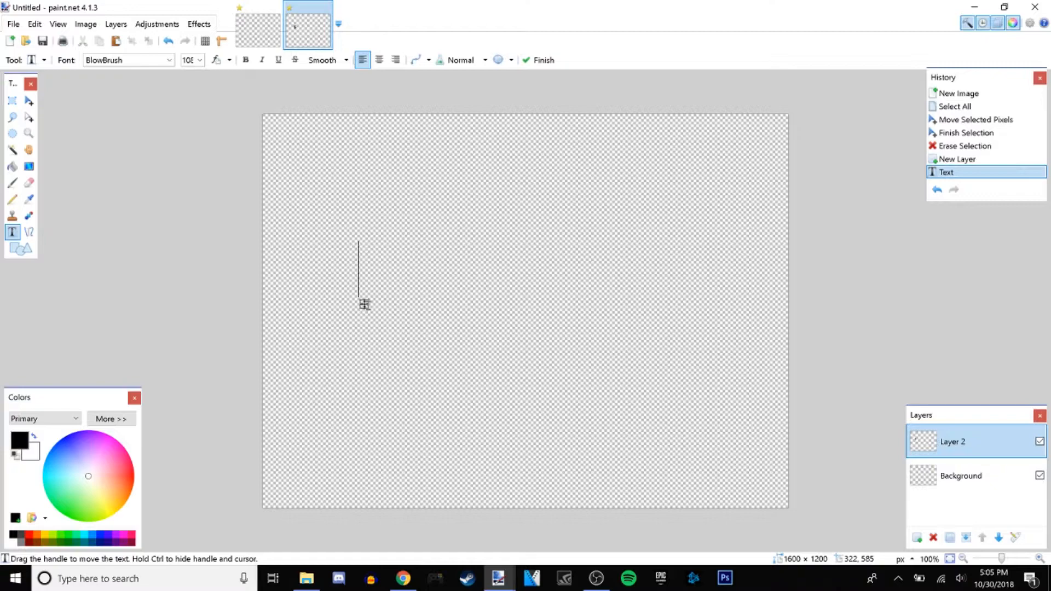
- Set the text size to 144 and enter the letter S on the new layer
click(200, 60)
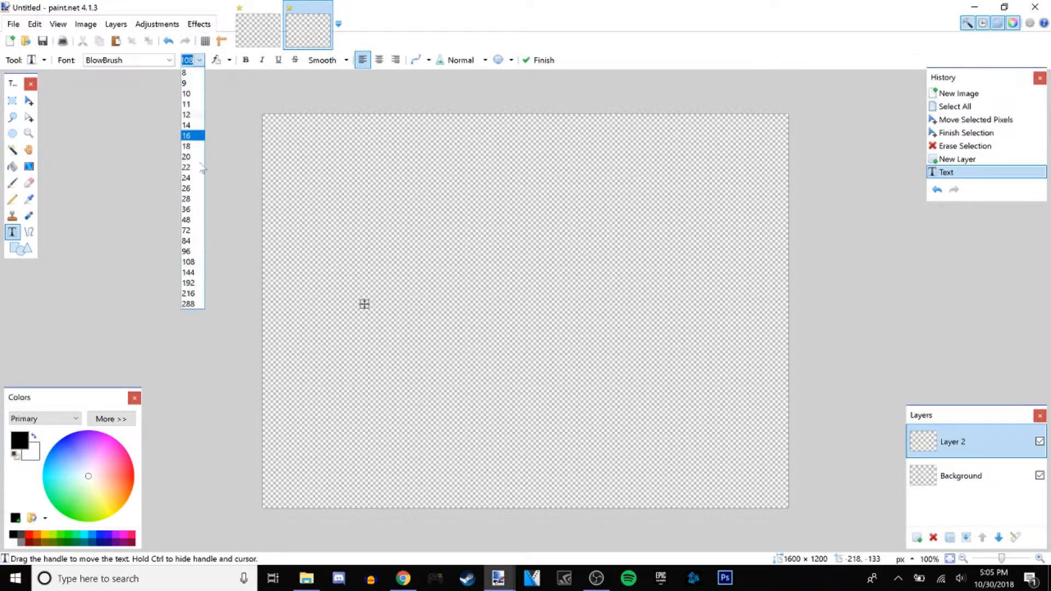
click(201, 276)
text(S)
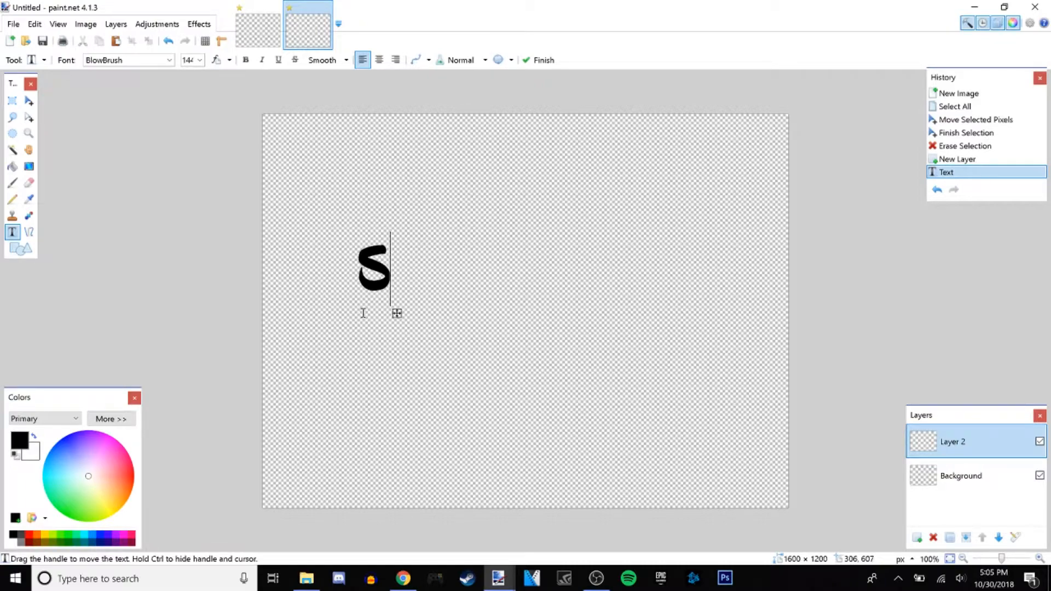
key(BackSpace)
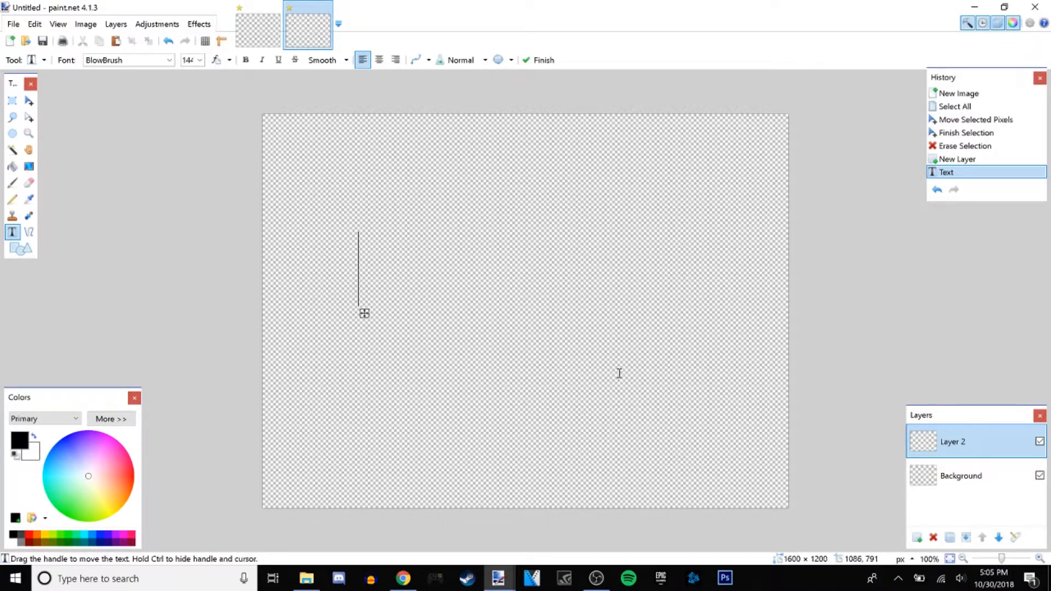
text(S)
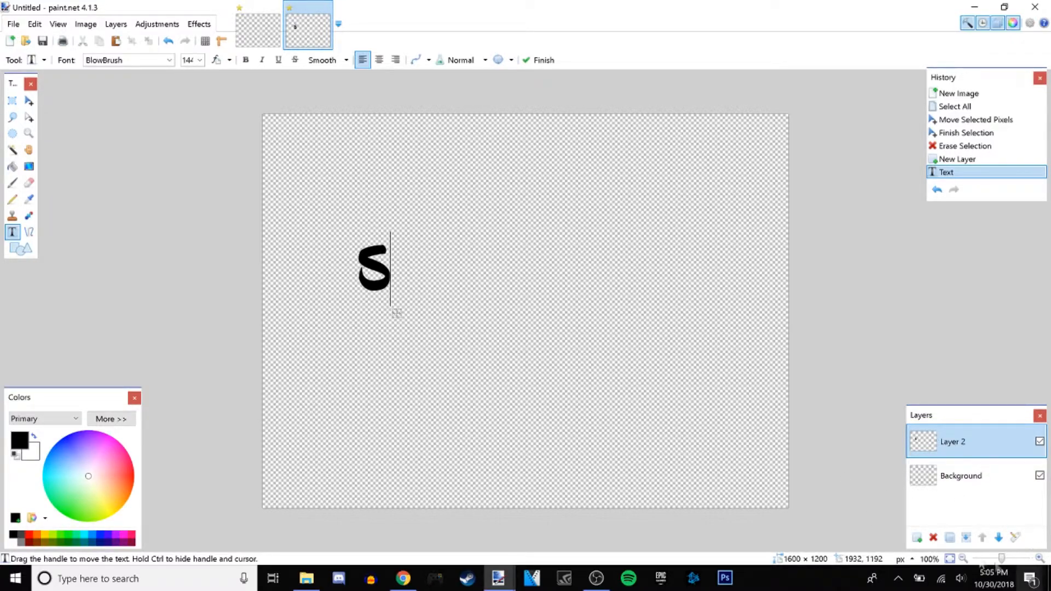
- Add the letters C and Y in a row after the S, each on its own new layer
click(917, 537)
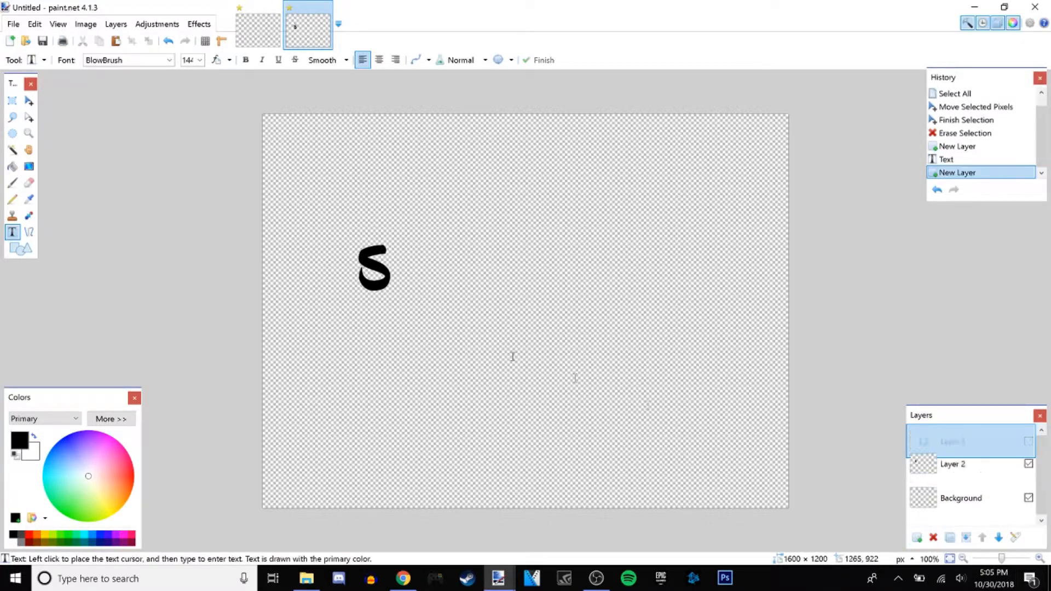
click(396, 272)
text(c)
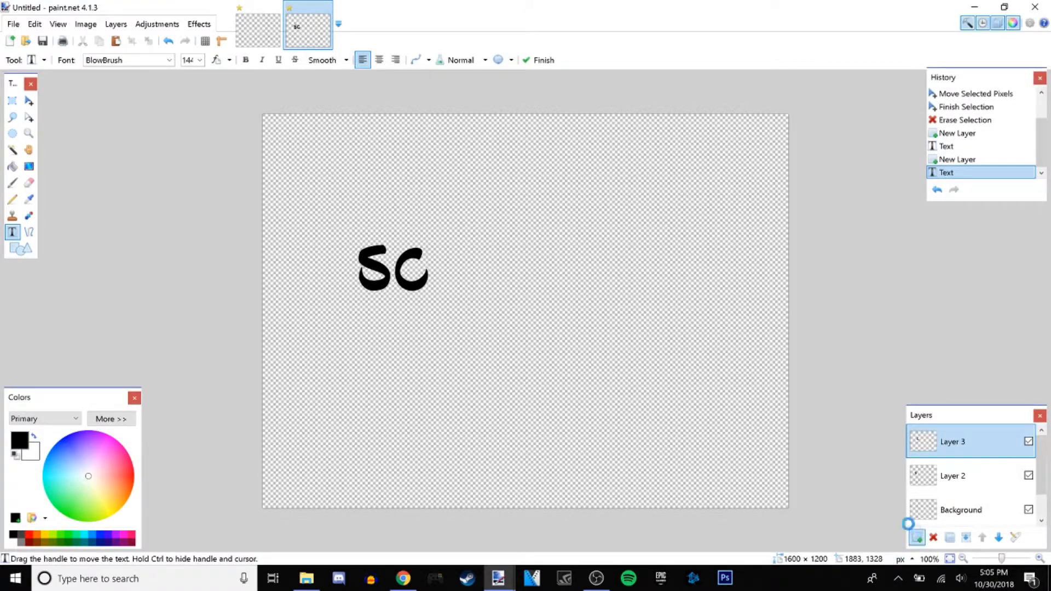
click(917, 536)
click(442, 271)
text(y)
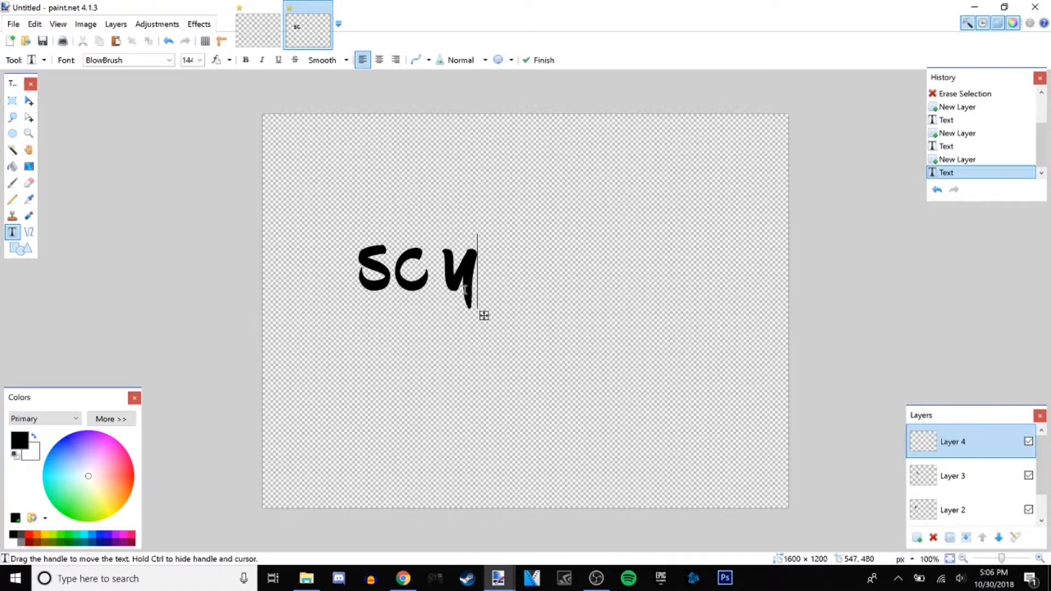
- Add the letter L after the Y on another new layer, comparing its uppercase and lowercase forms and keeping the lowercase entry
click(917, 537)
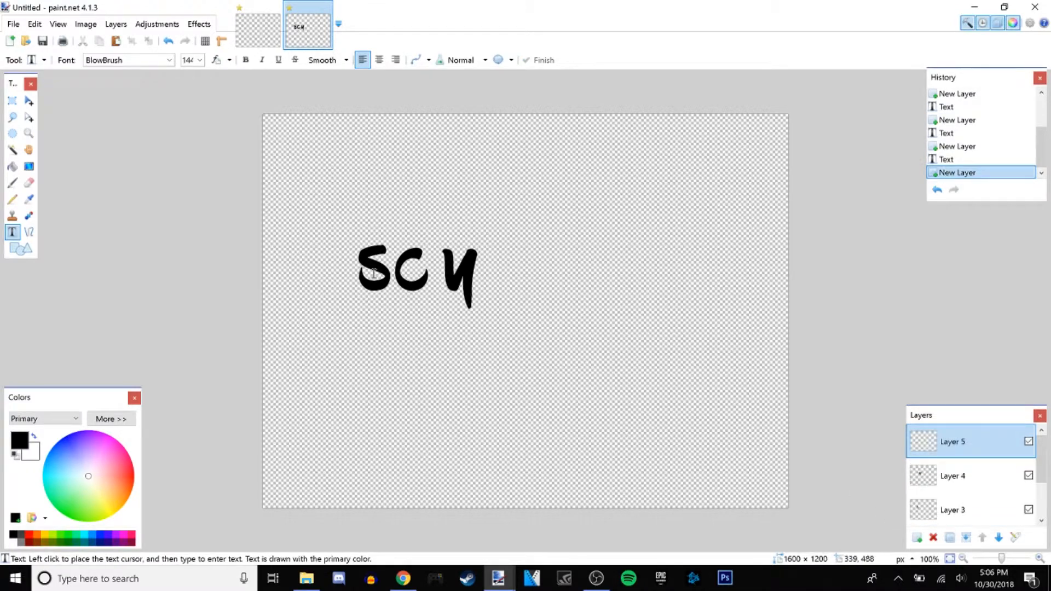
click(476, 275)
text(l)
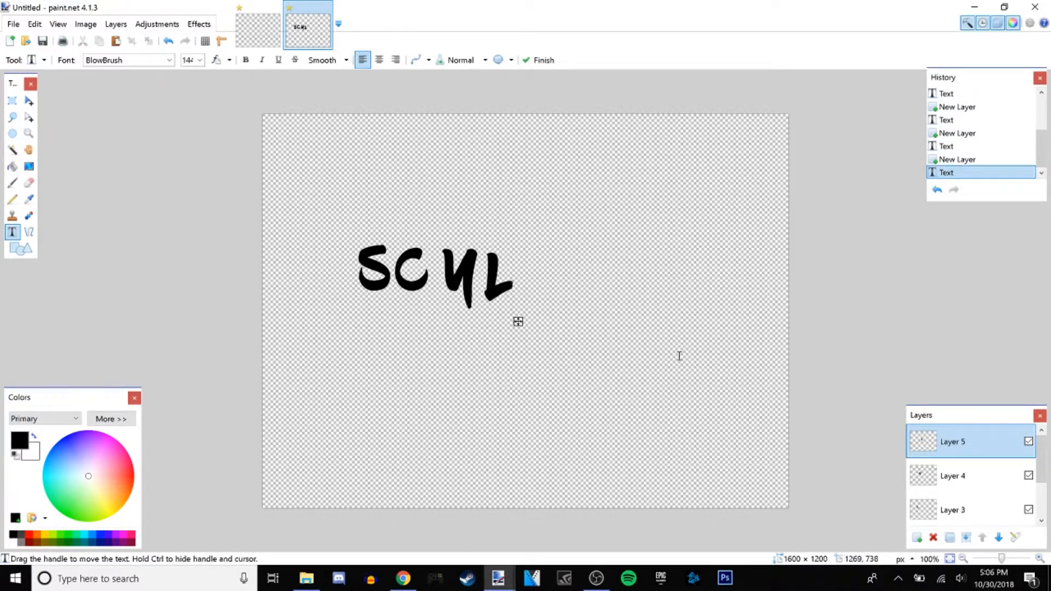
key(BackSpace)
text(L)
key(BackSpace)
text(l)
- Add the letters O and K after the L, each on its own new layer, to complete the word SCYLOK
click(916, 537)
click(520, 277)
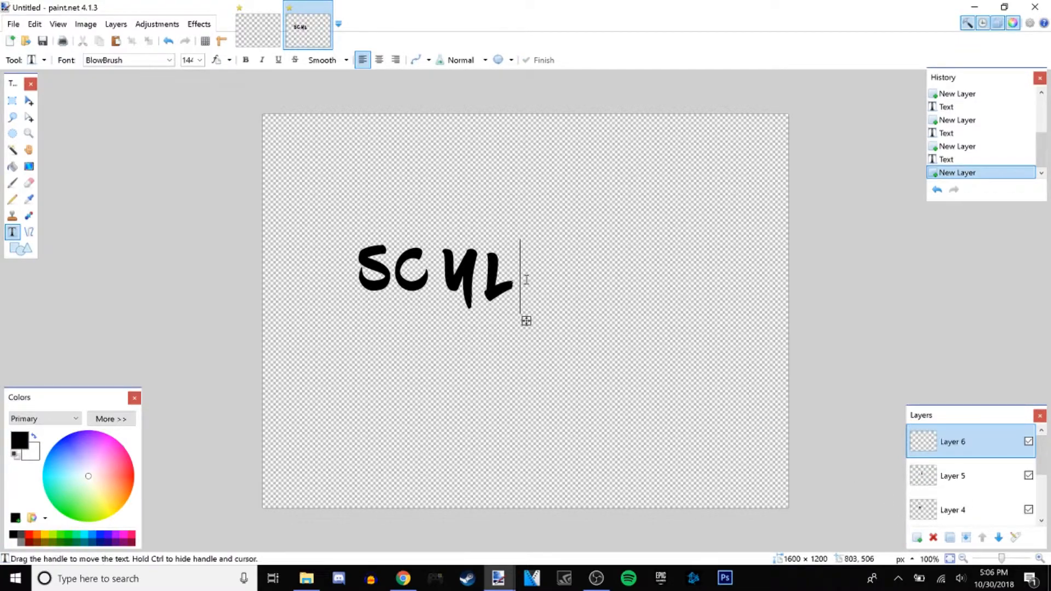
text(O)
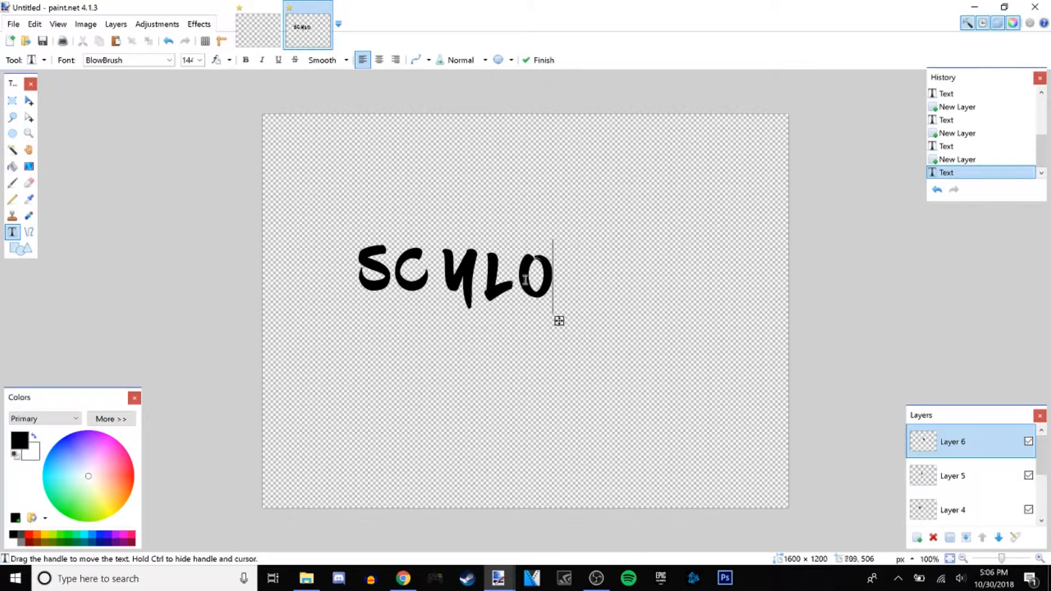
click(917, 537)
click(559, 277)
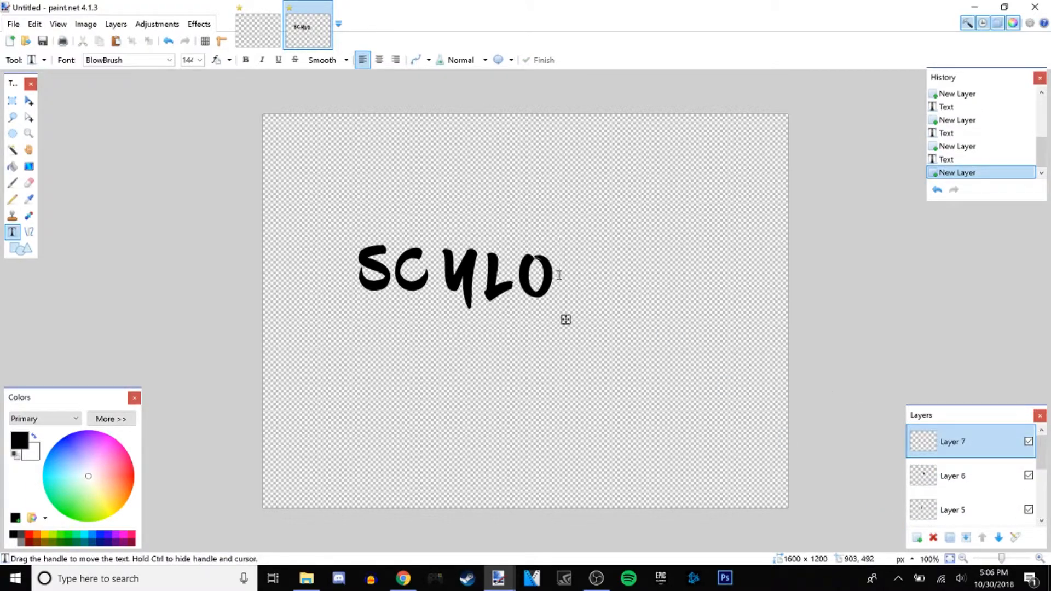
text(K)
- Delete the empty Background layer
scroll(955, 509, down, 3)
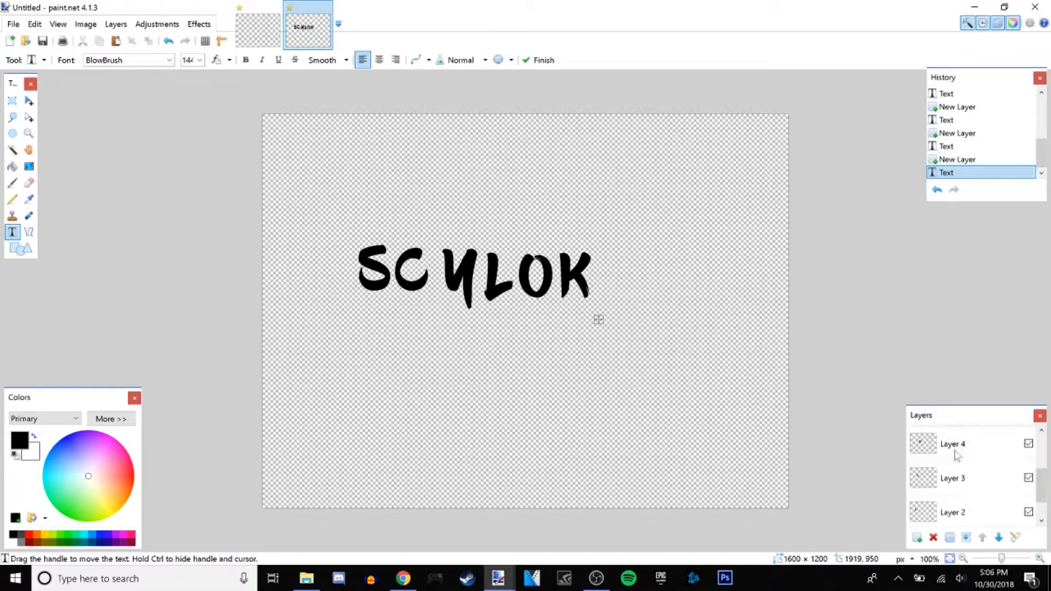
click(955, 509)
click(933, 537)
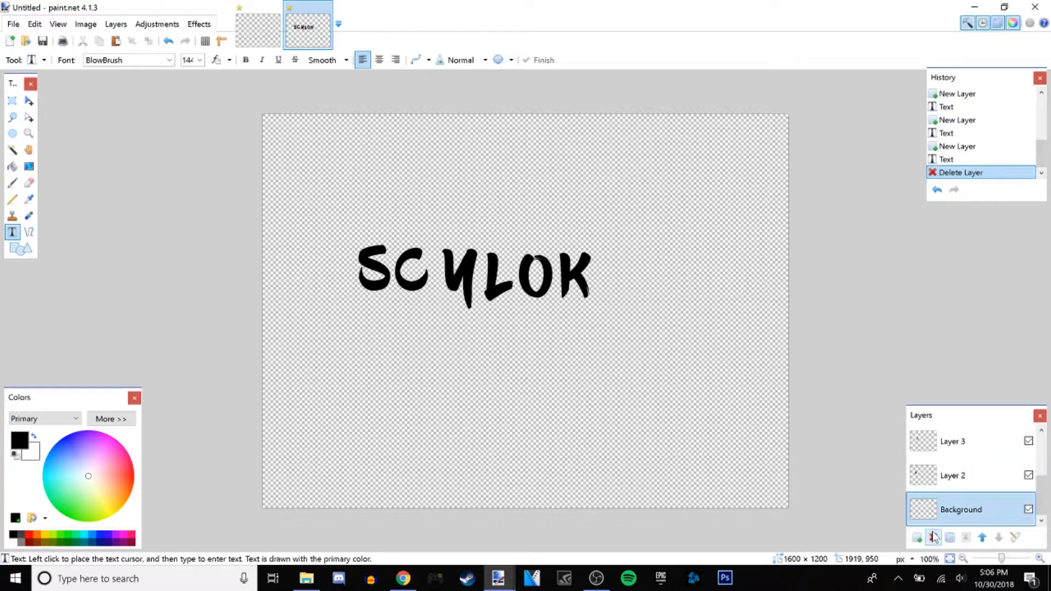
- Set golden yellow as the primary and dark yellow as the secondary color, and fill the letter S with the yellow using the Paint Bucket
scroll(933, 474, up, 2)
scroll(934, 474, down, 3)
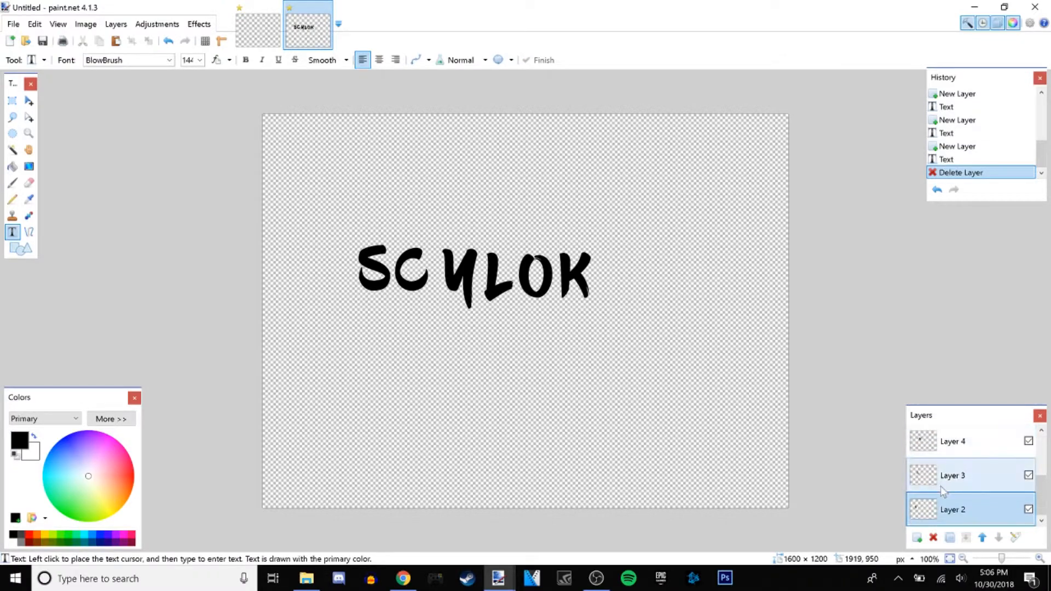
click(12, 166)
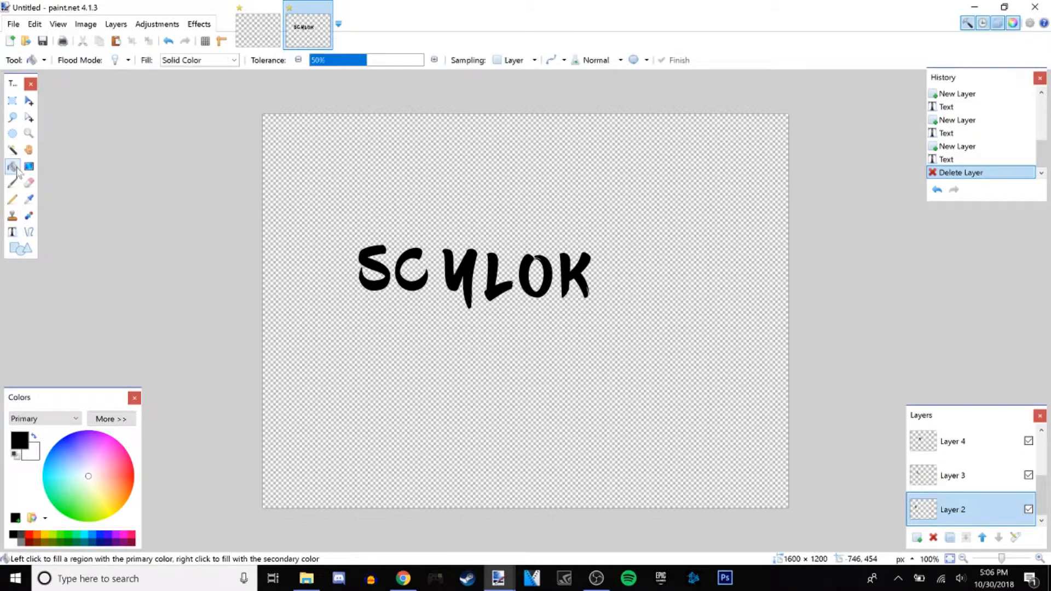
click(46, 539)
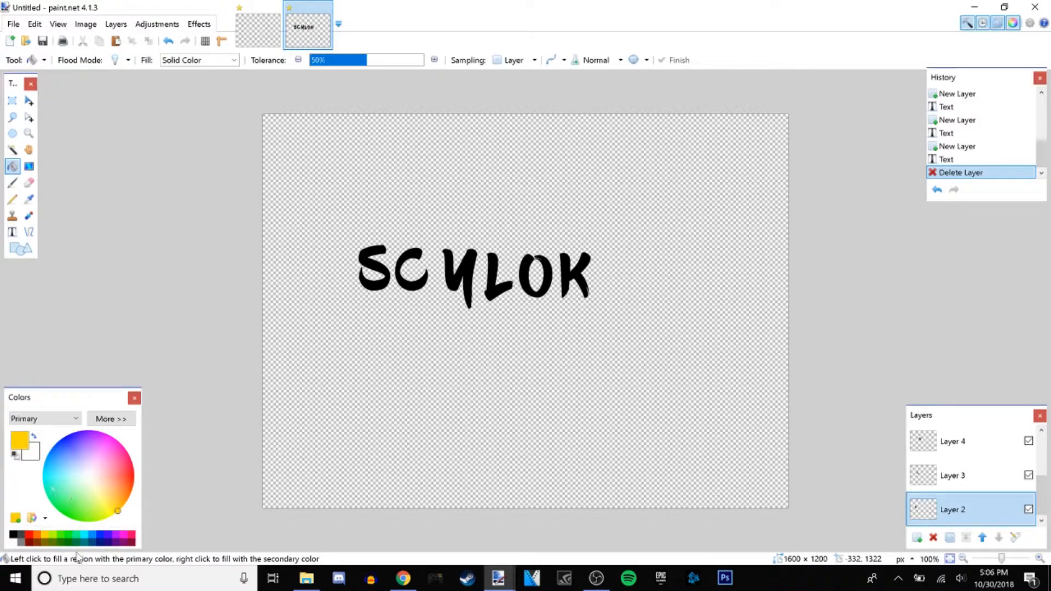
right_click(45, 543)
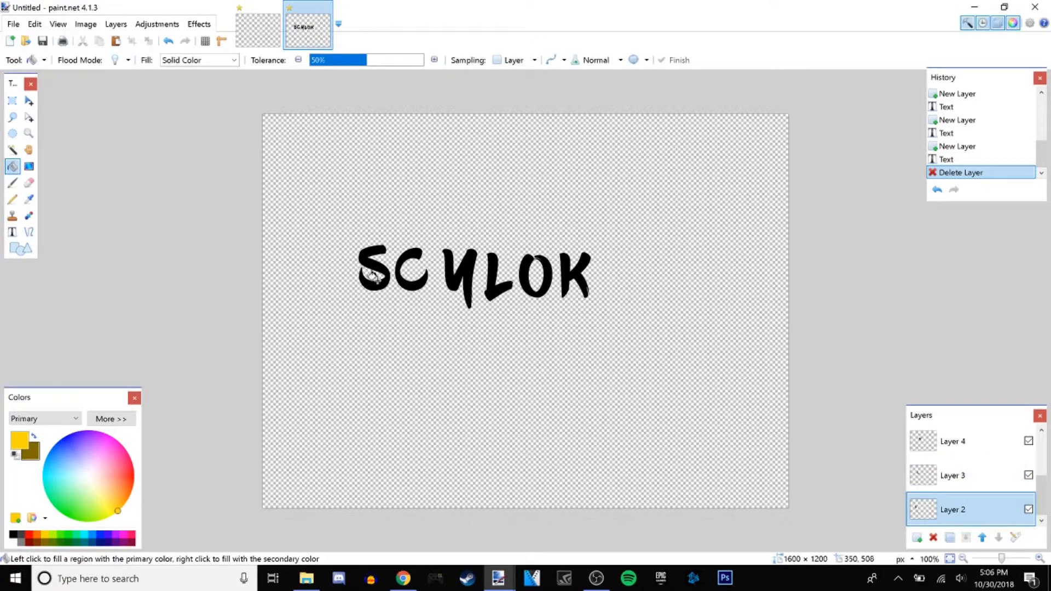
click(372, 275)
- Undo the stray fill across the canvas, and fill the C on Layer 3 and the Y on Layer 4 with golden yellow
click(399, 276)
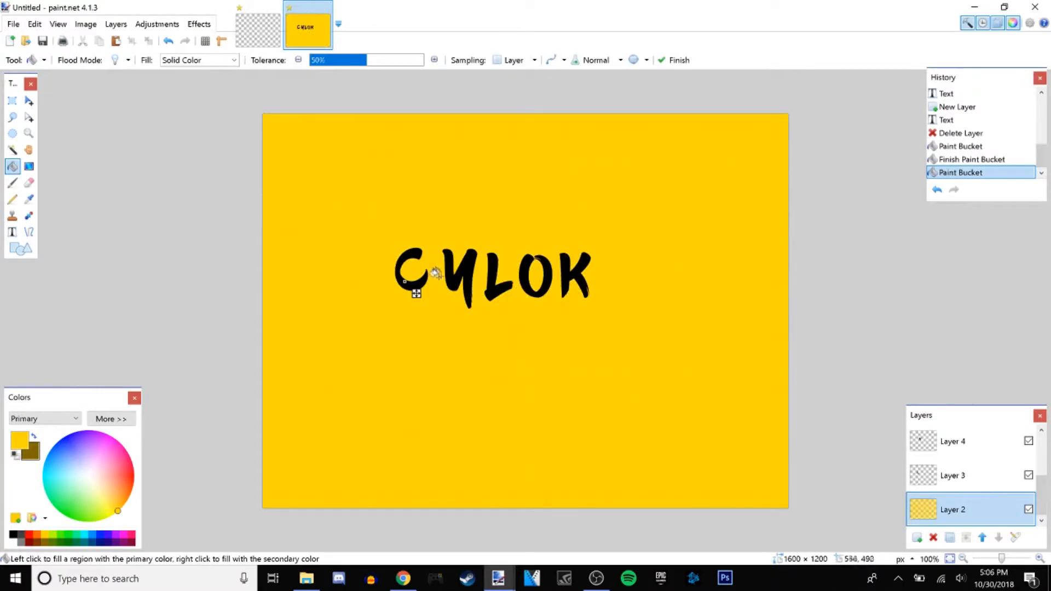
key(ctrl+z)
click(985, 474)
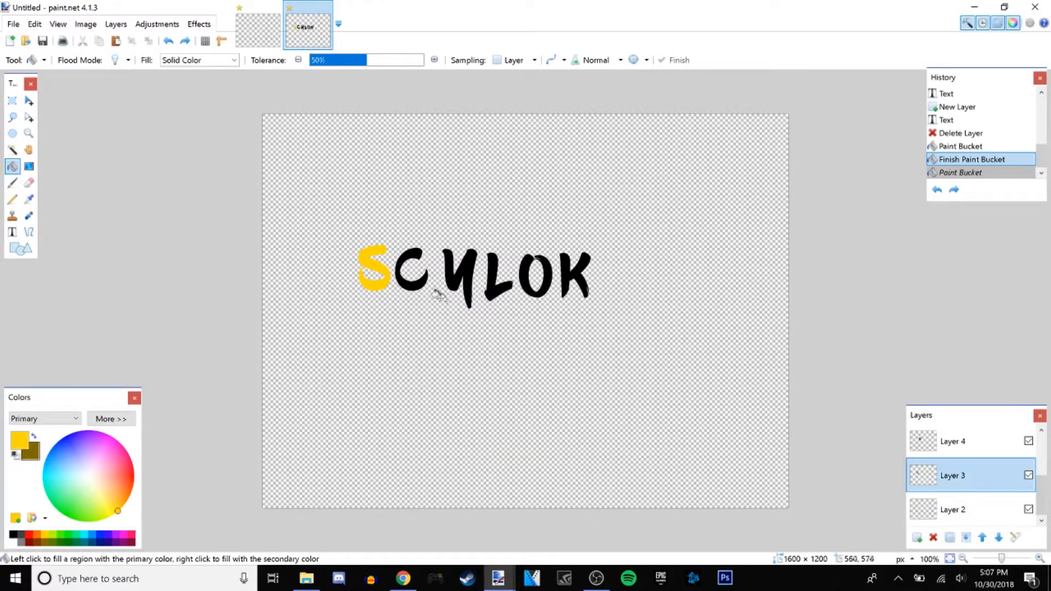
click(411, 286)
click(945, 444)
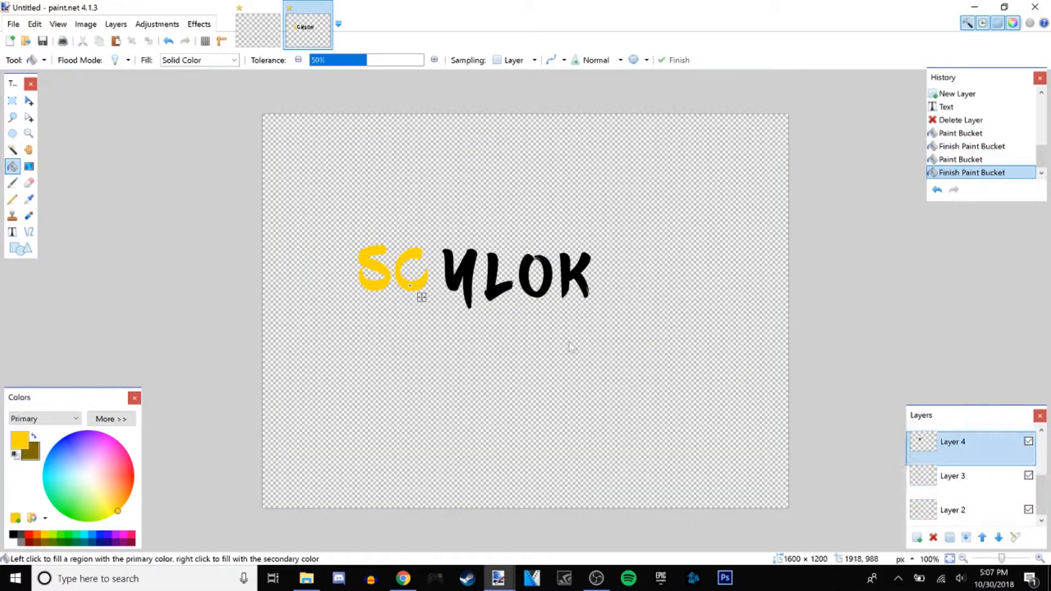
click(472, 270)
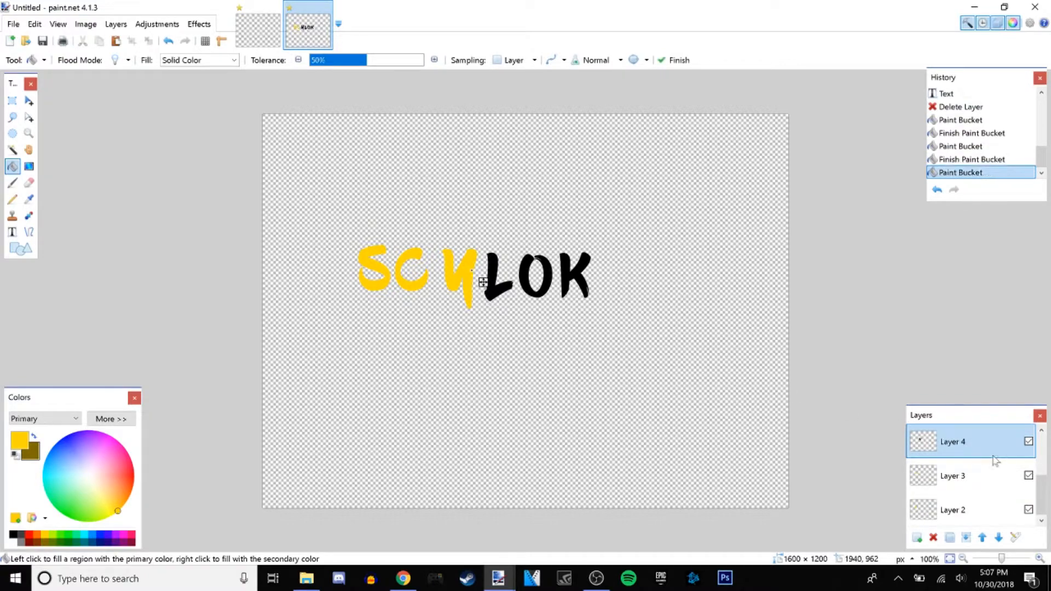
- Fill the L on Layer 5, the O on Layer 6 and the K on Layer 7 with golden yellow
scroll(1002, 471, up, 3)
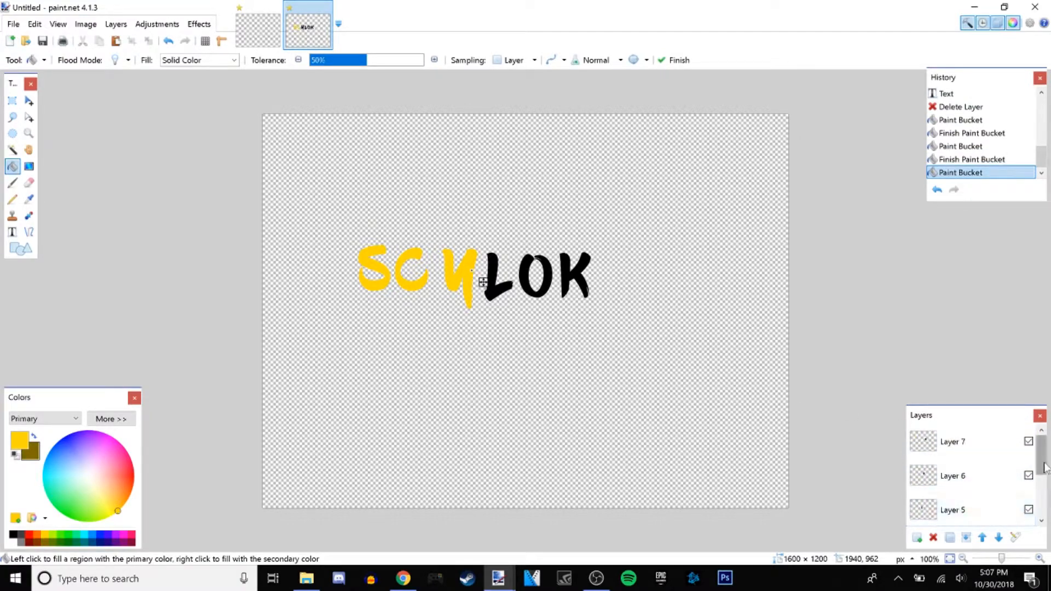
click(985, 512)
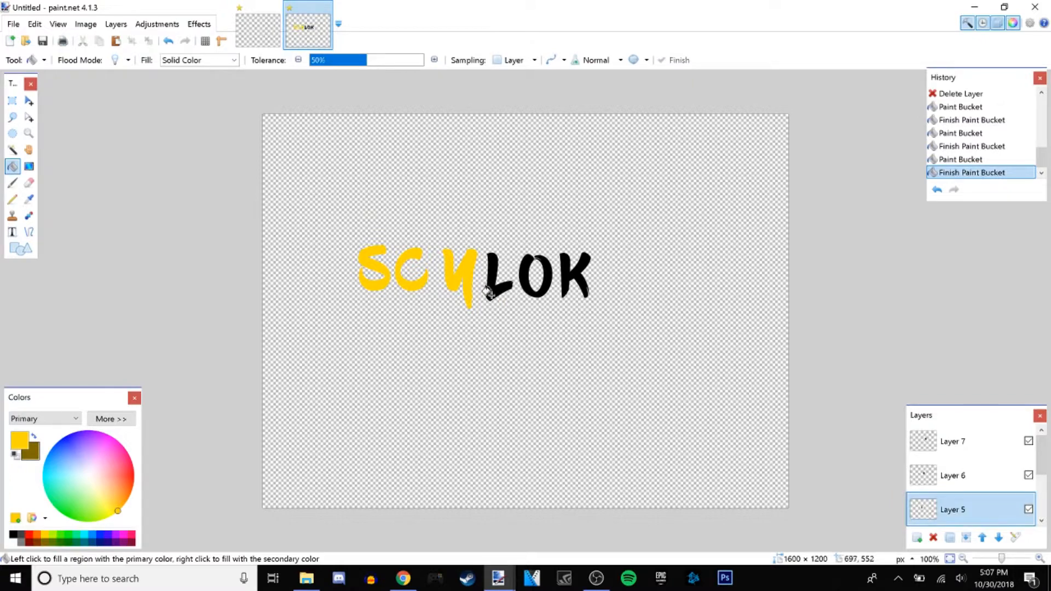
click(491, 295)
click(967, 475)
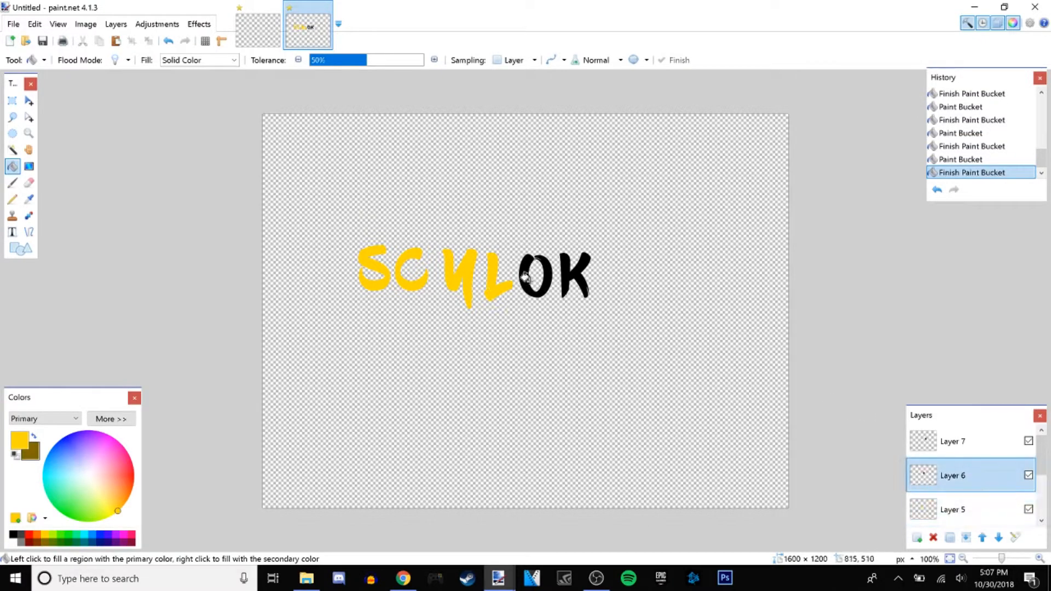
click(541, 294)
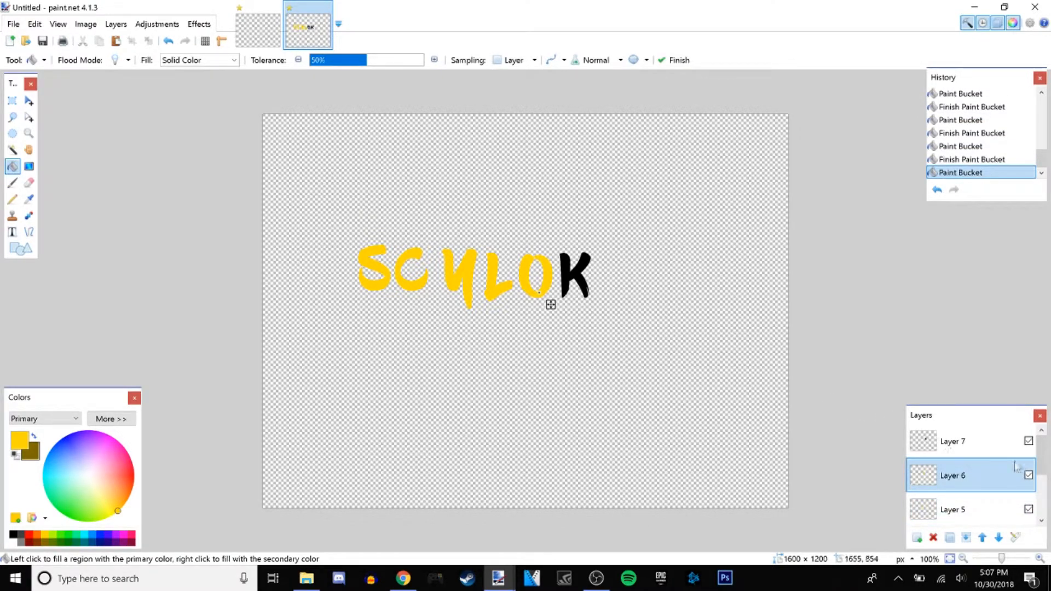
click(985, 441)
click(563, 274)
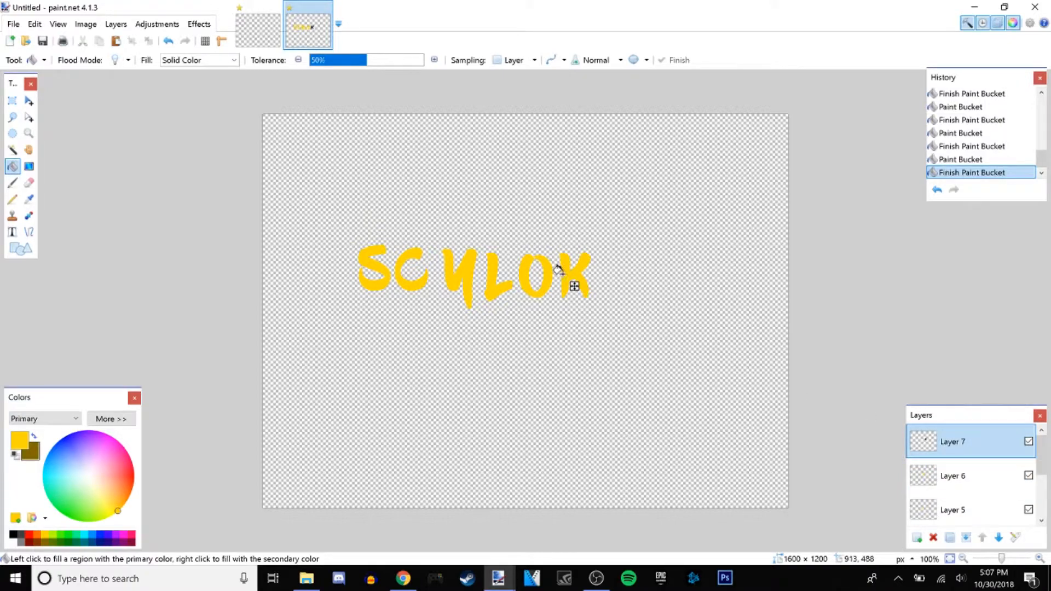
- Fill the duplicate S on the lower Layer 2 with the secondary dark yellow
scroll(951, 480, down, 2)
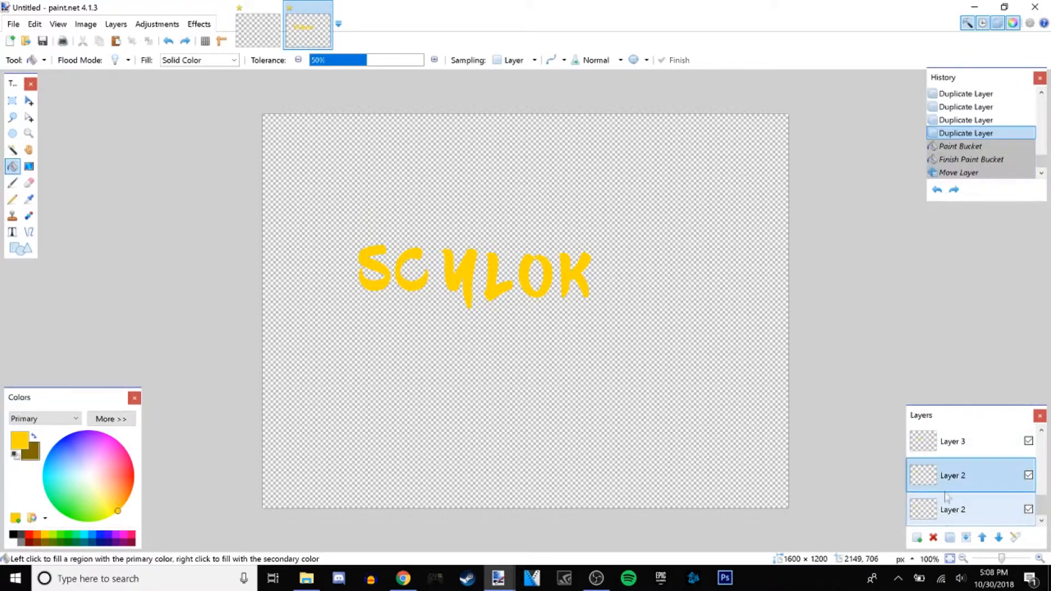
click(947, 499)
click(371, 287)
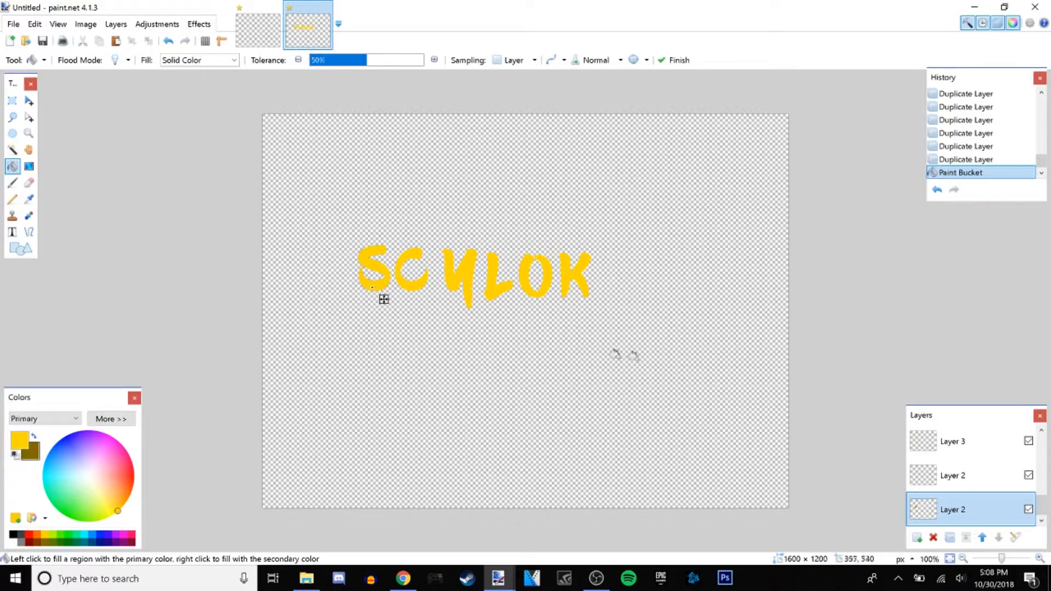
click(951, 476)
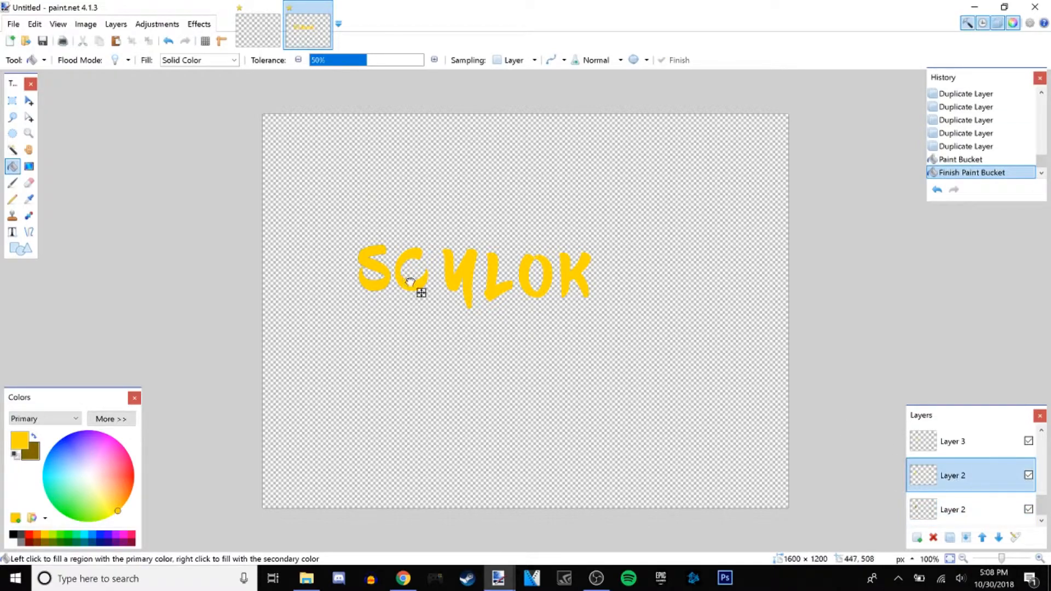
right_click(410, 283)
key(ctrl+z)
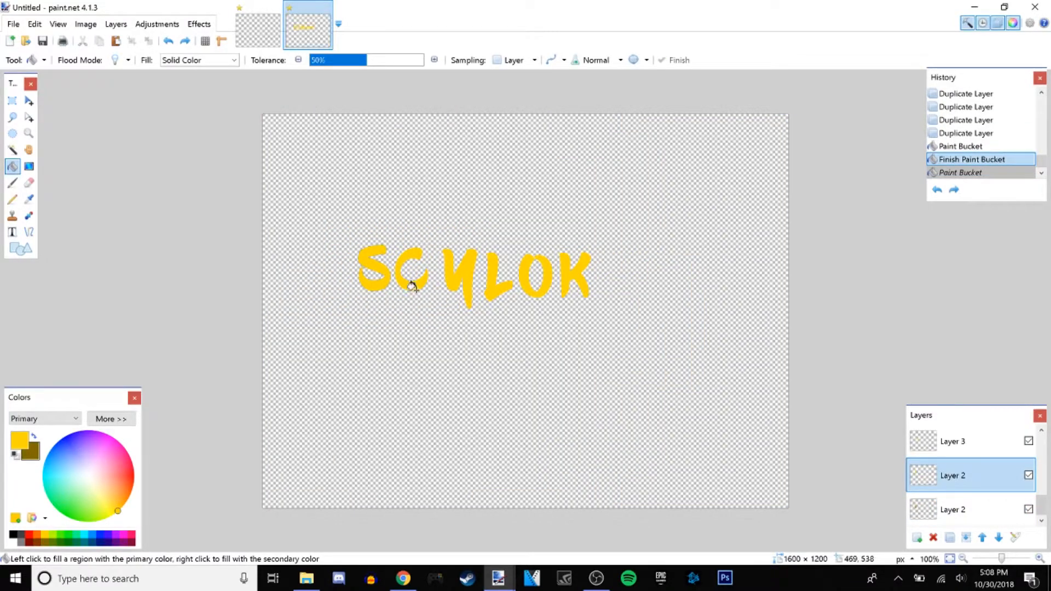
right_click(413, 286)
key(ctrl+z)
- Fill the duplicate C on the lower Layer 3 and the duplicate Y on the lower Layer 4 with dark yellow
click(966, 441)
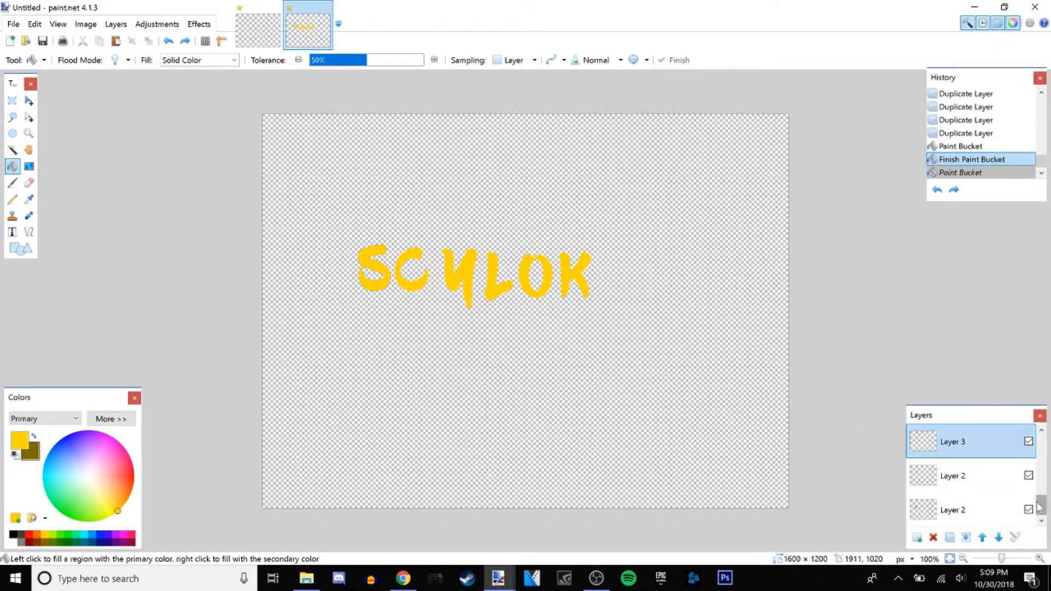
click(394, 276)
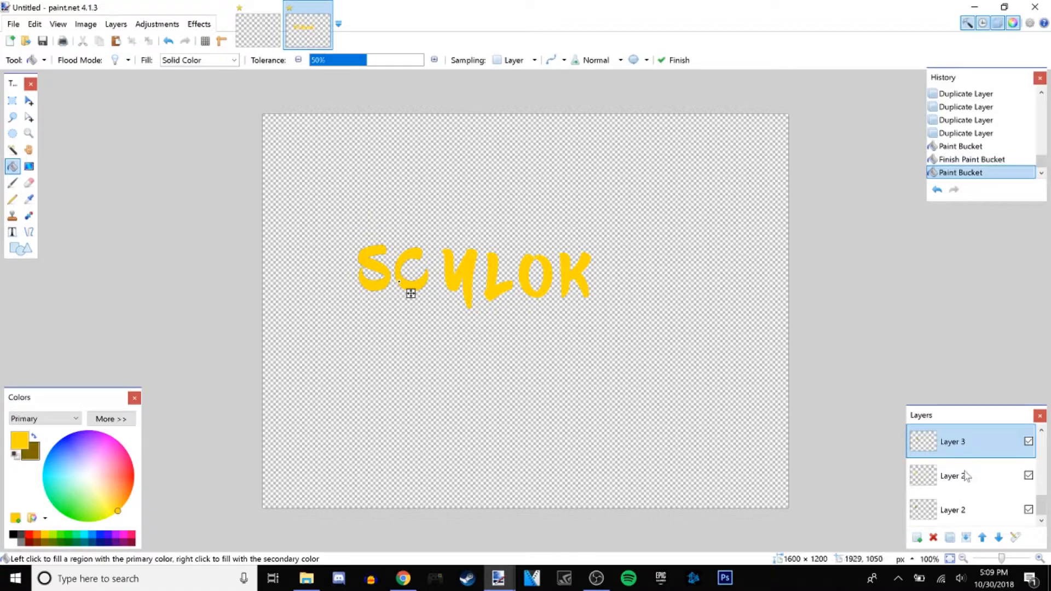
scroll(977, 480, up, 2)
scroll(980, 499, down, 3)
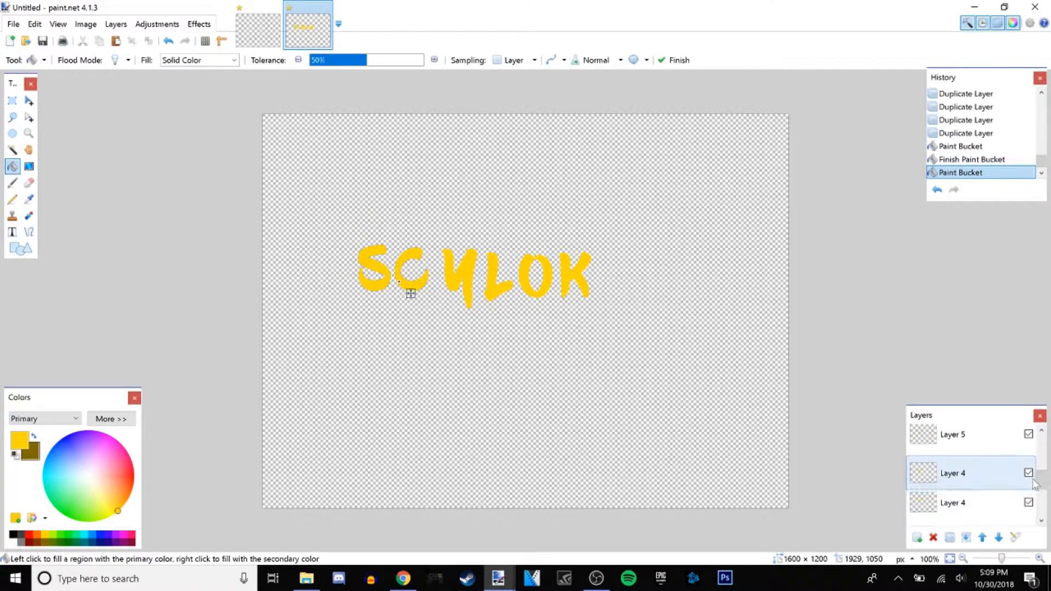
drag(1048, 512, 1050, 489)
click(963, 463)
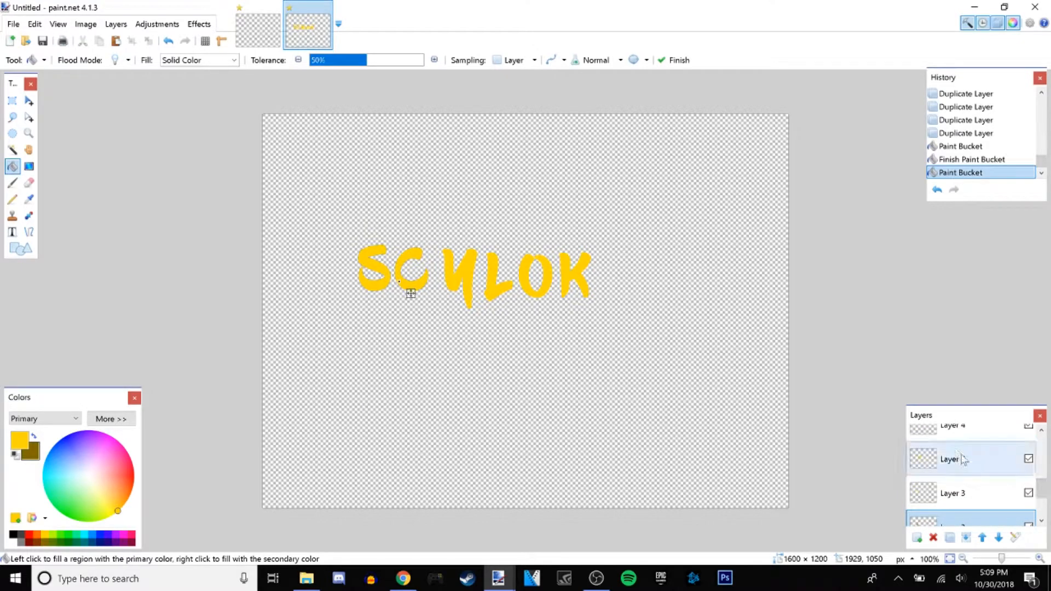
click(451, 278)
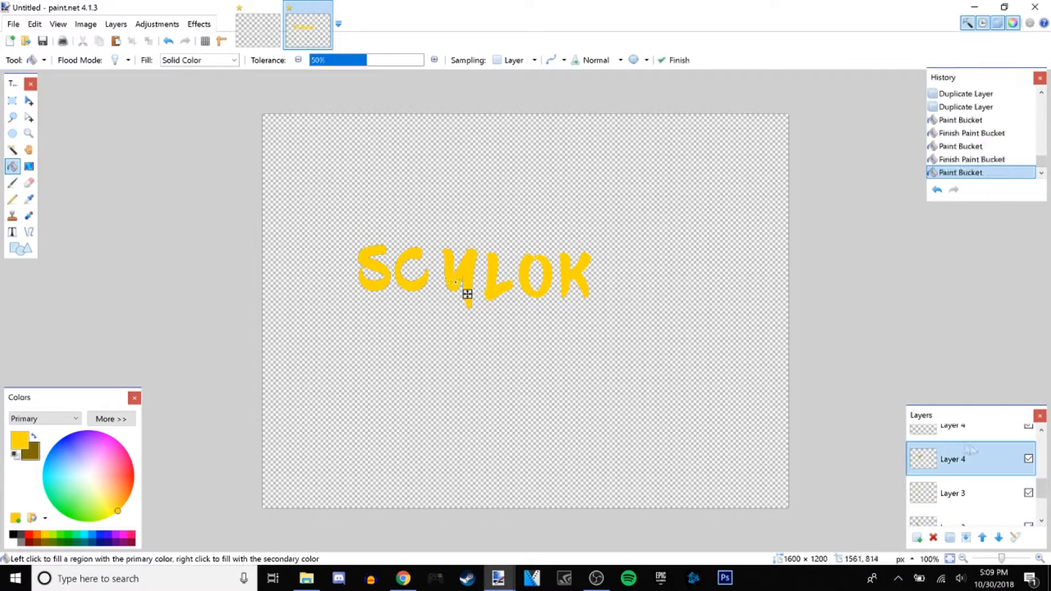
- Fill the duplicate L, O and K on the lower Layers 5, 6 and 7 with dark yellow
drag(1044, 489, 1044, 479)
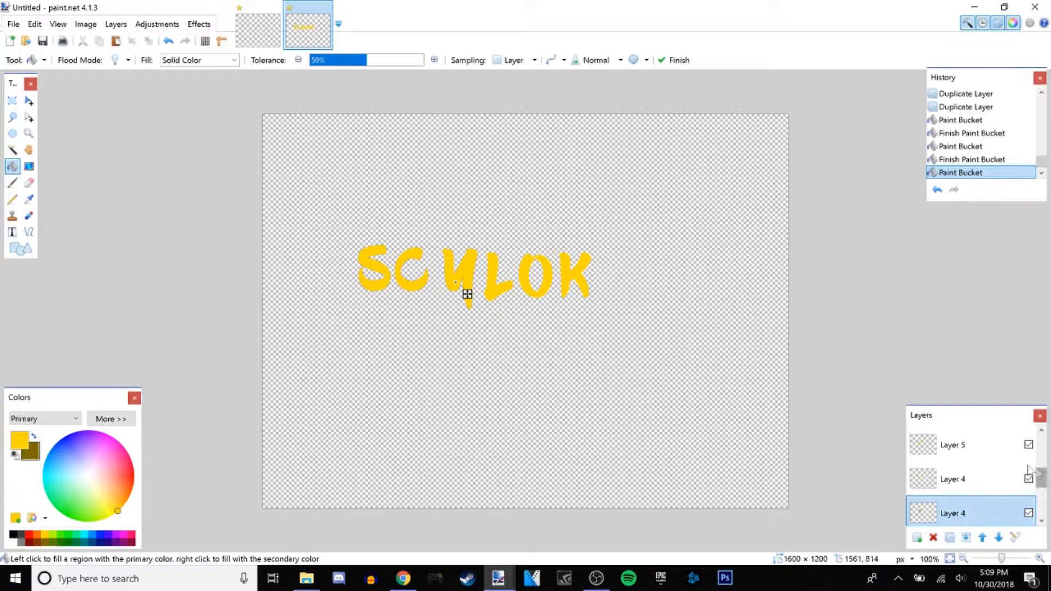
click(971, 450)
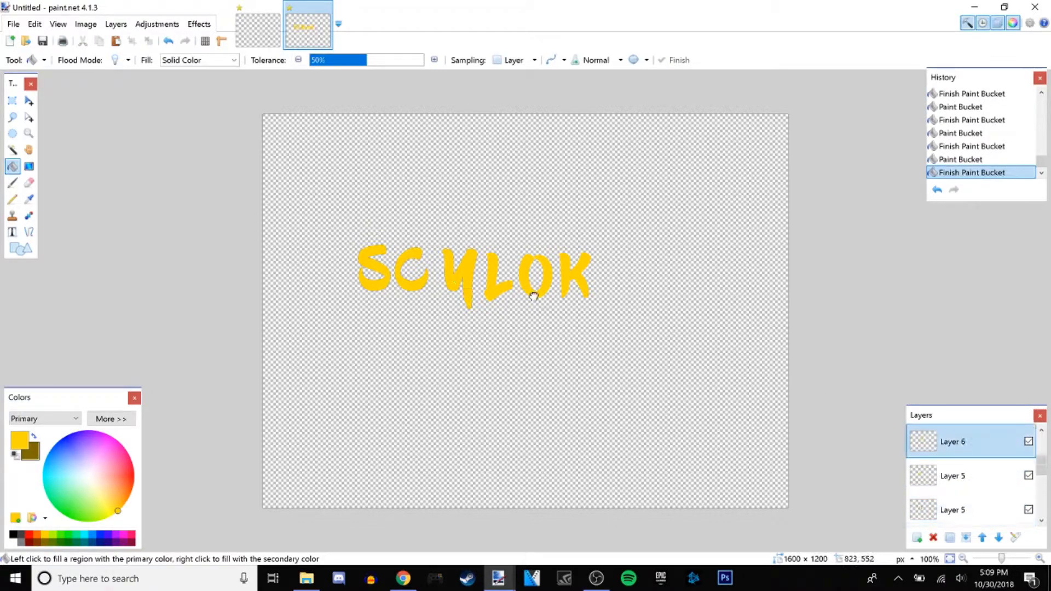
click(533, 295)
scroll(1029, 465, up, 2)
click(988, 486)
click(989, 485)
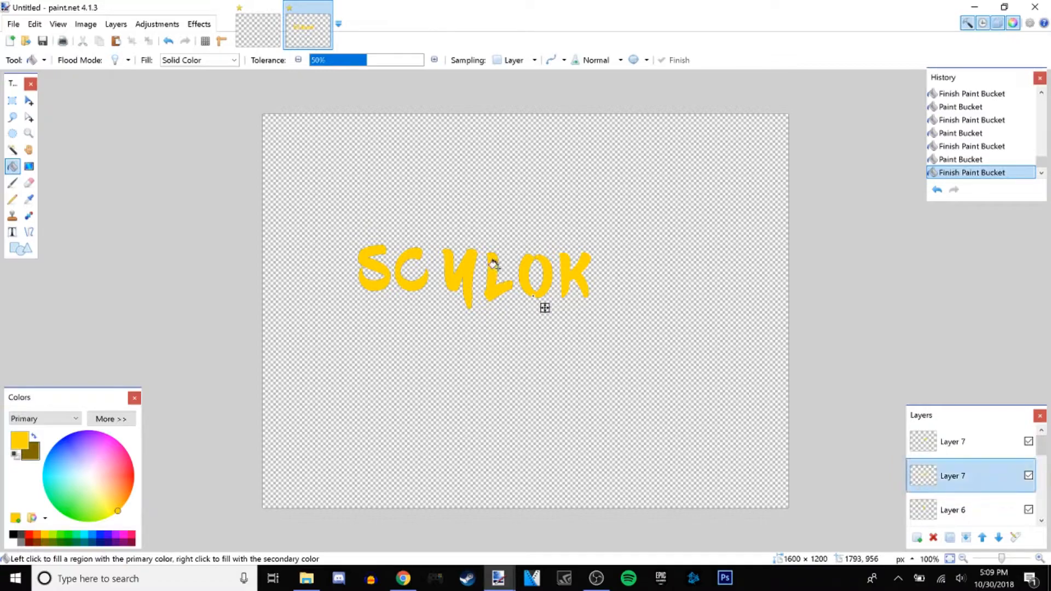
click(562, 274)
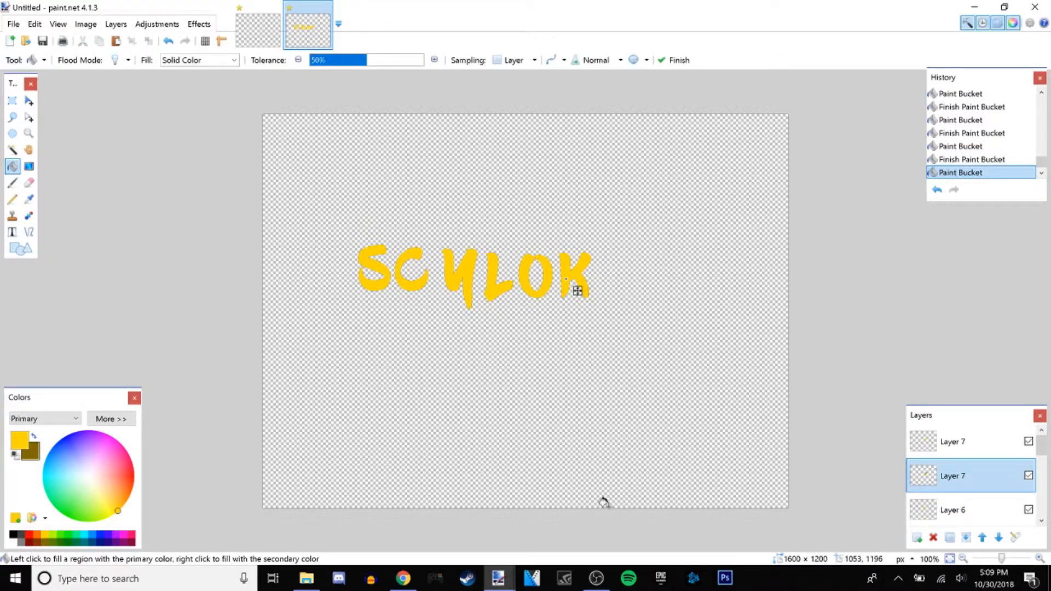
key(Return)
- Select everything on the lower Layer 2 and enlarge its pixels to about 1698 × 1274 px with Move Selected Pixels
scroll(1018, 479, down, 5)
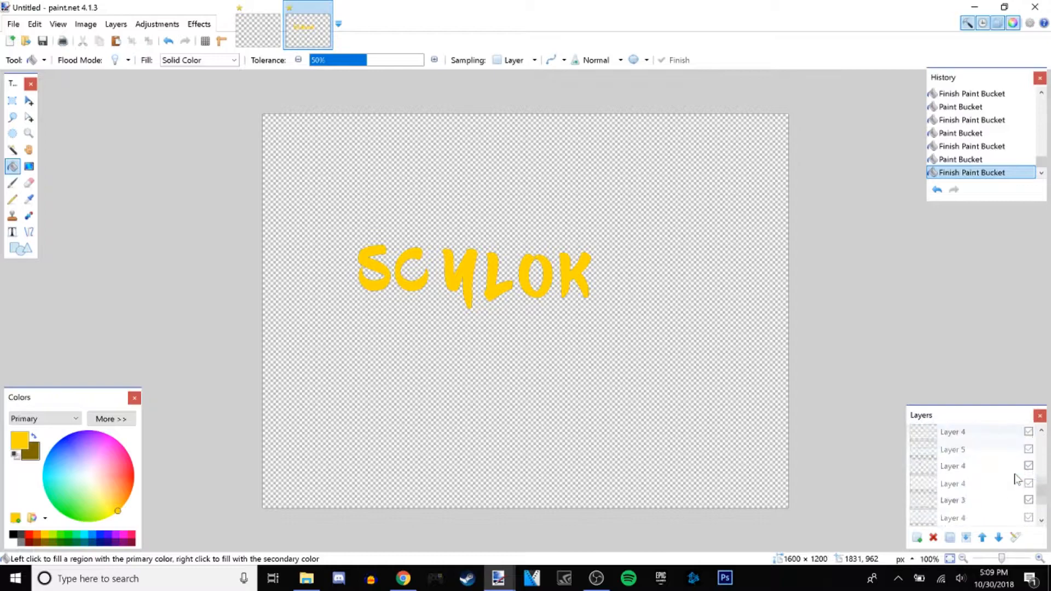
click(982, 500)
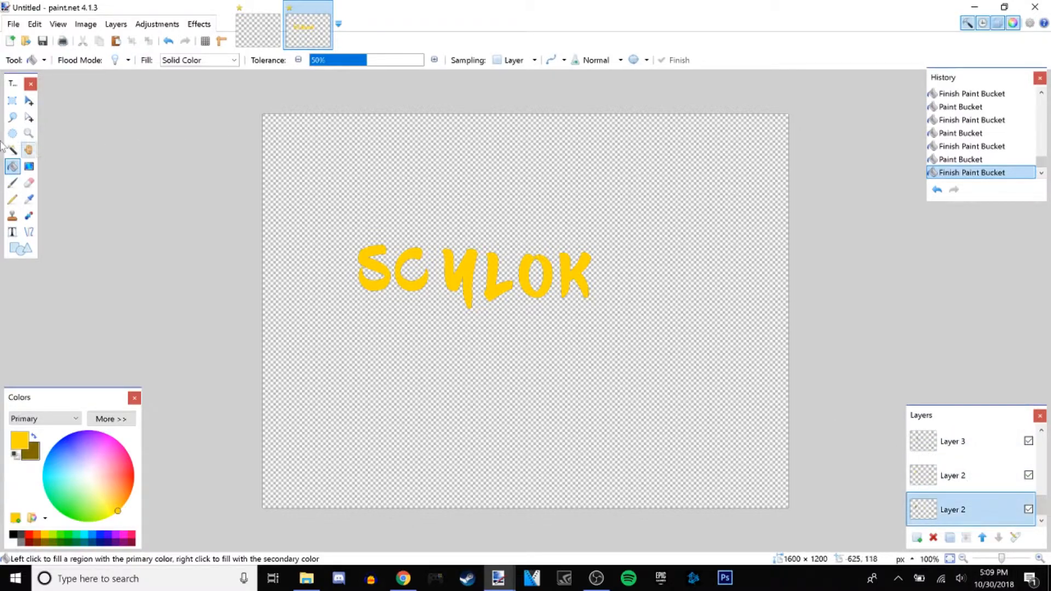
click(29, 100)
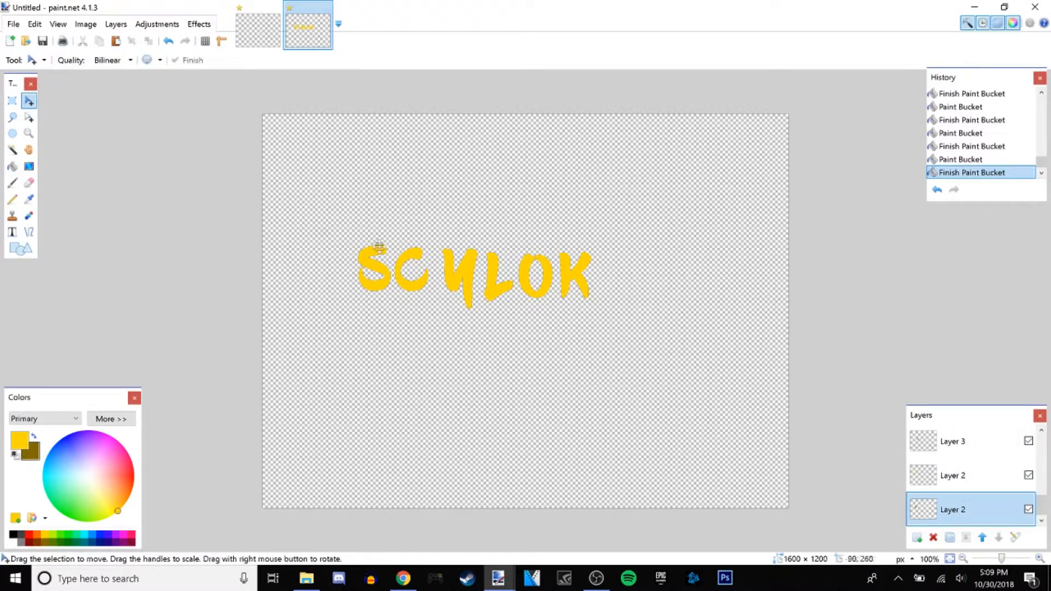
key(ctrl+a)
click(379, 274)
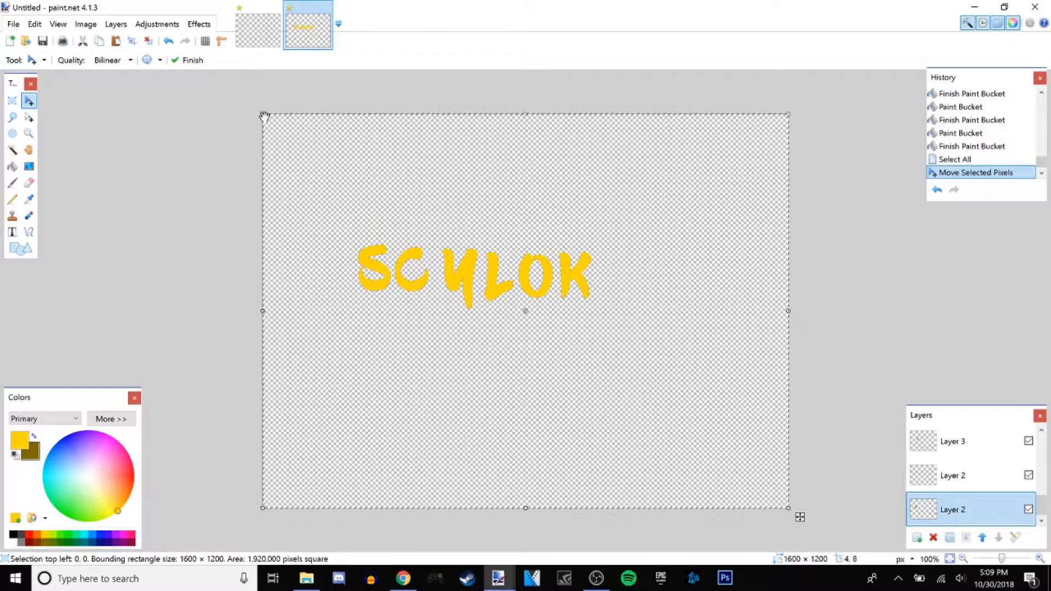
drag(263, 115, 224, 88)
- Position the enlarged dark S behind the yellow S and fine-tune its fit
mouse_move(400, 209)
mouse_down()
mouse_move(429, 230)
mouse_move(412, 224)
mouse_up()
key(Right)
key(Right)
key(Right)
key(Right)
key(Right)
key(Right)
key(Right)
key(Right)
key(Right)
key(Right)
key(Right)
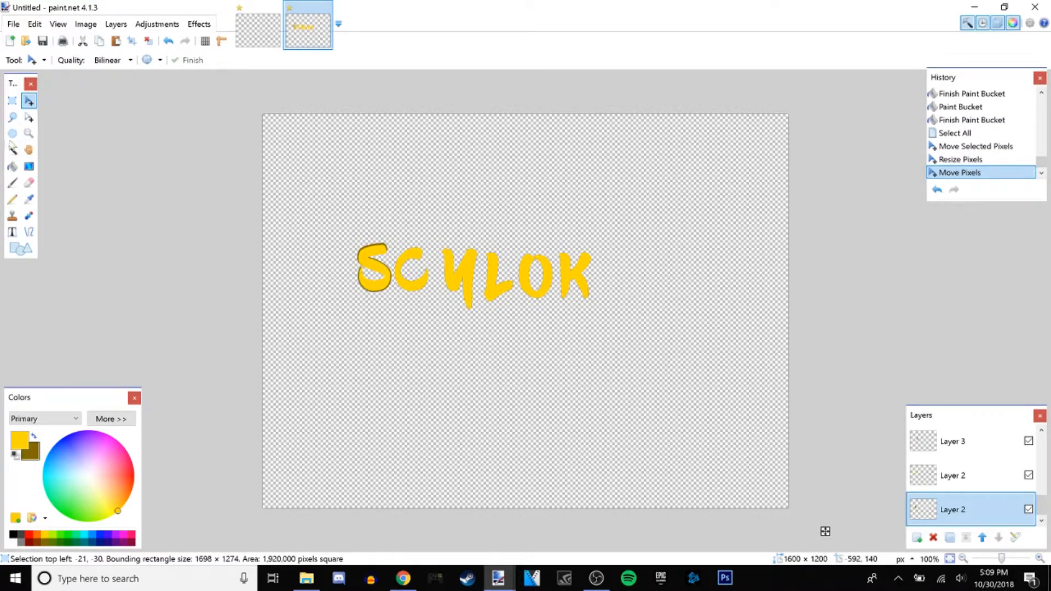
drag(257, 103, 253, 101)
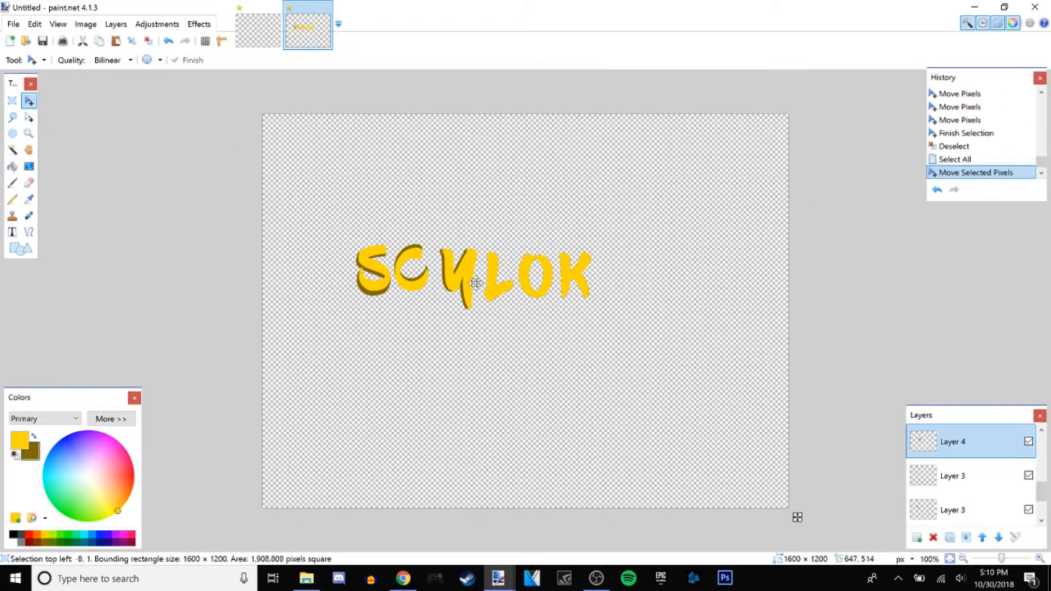
- Nudge the dark Y copy on Layer 4 into a shadow offset of about -5, 5 px behind the yellow Y
key(Down)
key(Left)
key(Left)
key(Left)
key(Left)
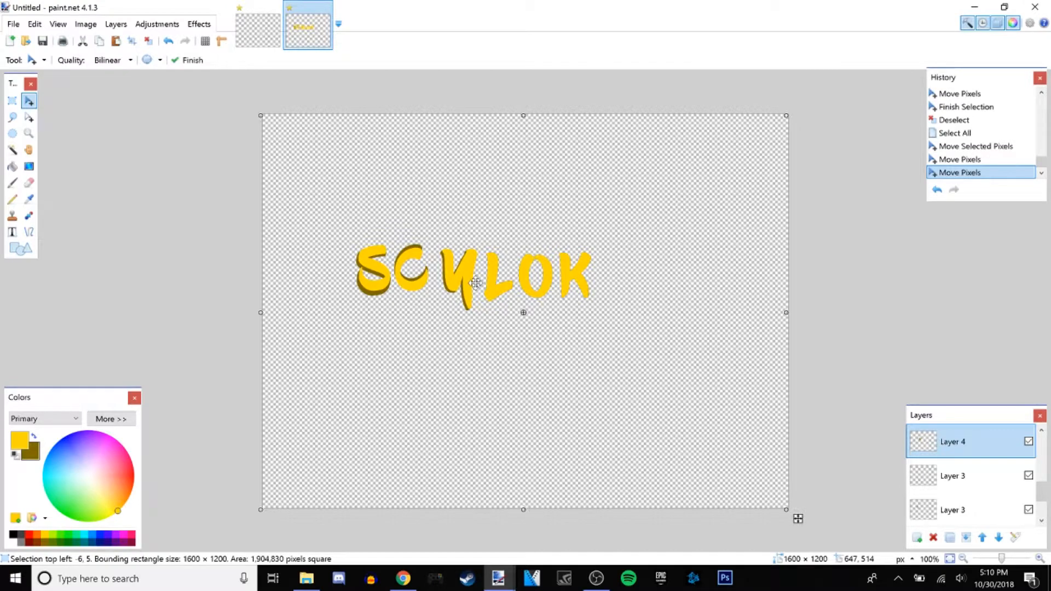
key(Right)
key(Down)
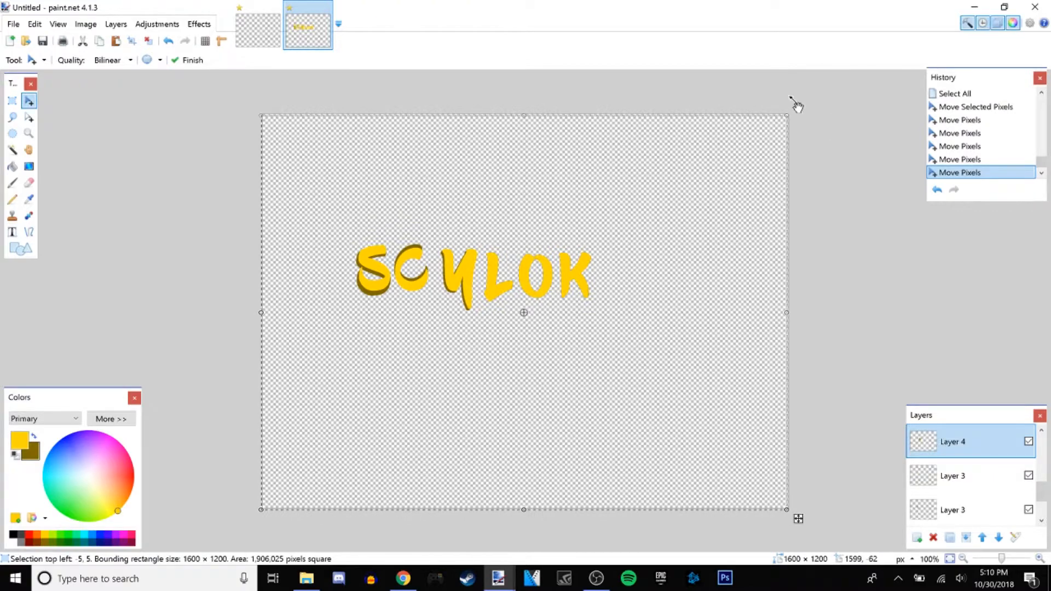
- Enlarge the dark Y copy's selection to about 1621 × 1216 px and adjust its offset behind the yellow Y
drag(792, 114, 799, 118)
key(Left)
key(Left)
key(Left)
key(Left)
key(Left)
key(Left)
key(Down)
key(Down)
key(Down)
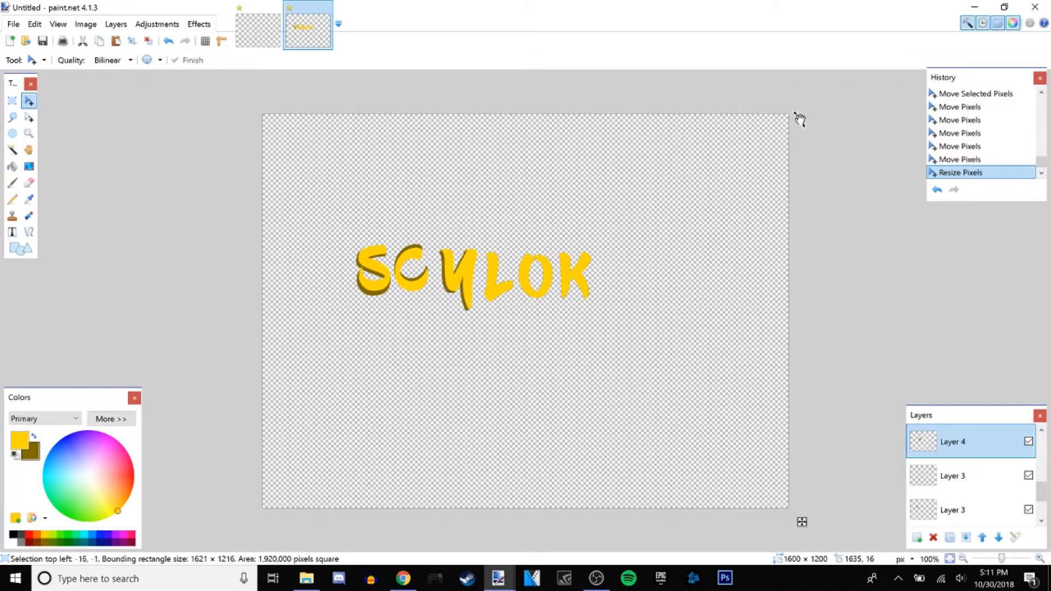
click(797, 117)
drag(793, 108, 805, 84)
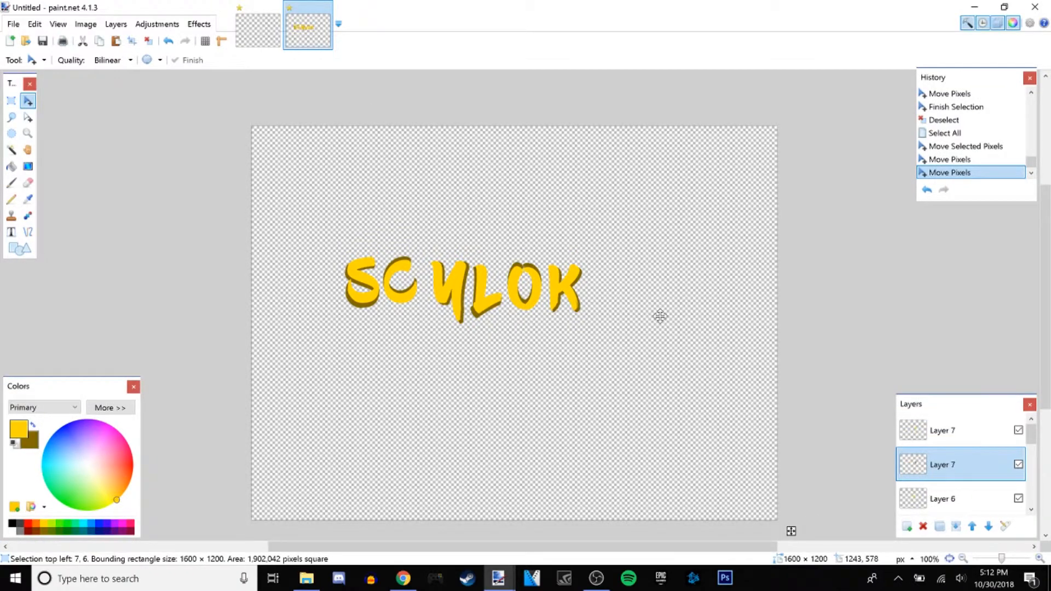
- Clear the selection and merge the yellow S and C layers down onto their dark shadow copies
key(ctrl+d)
click(962, 434)
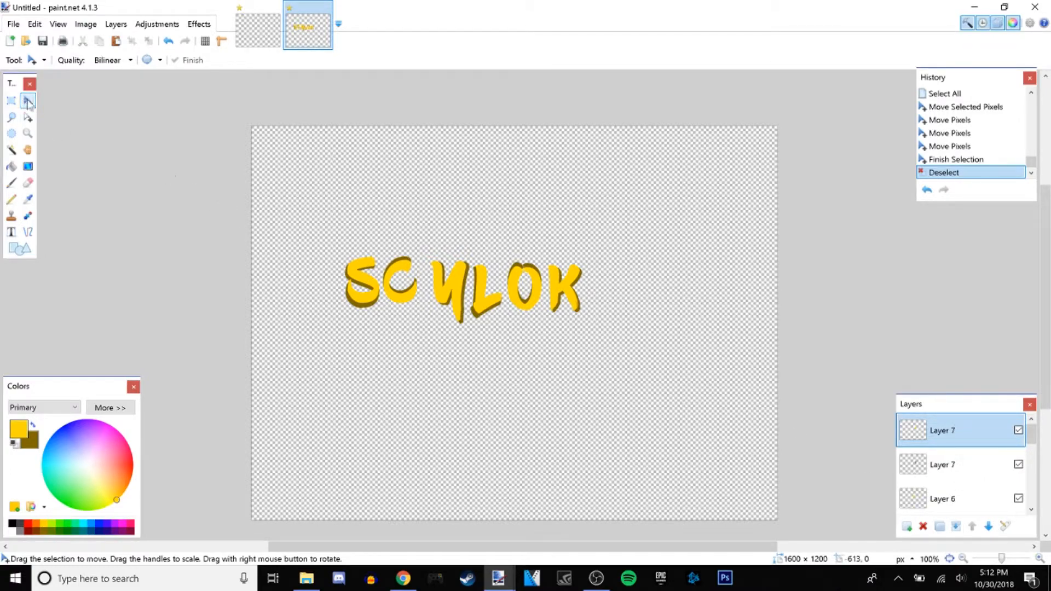
scroll(957, 479, down, 3)
click(959, 464)
click(956, 526)
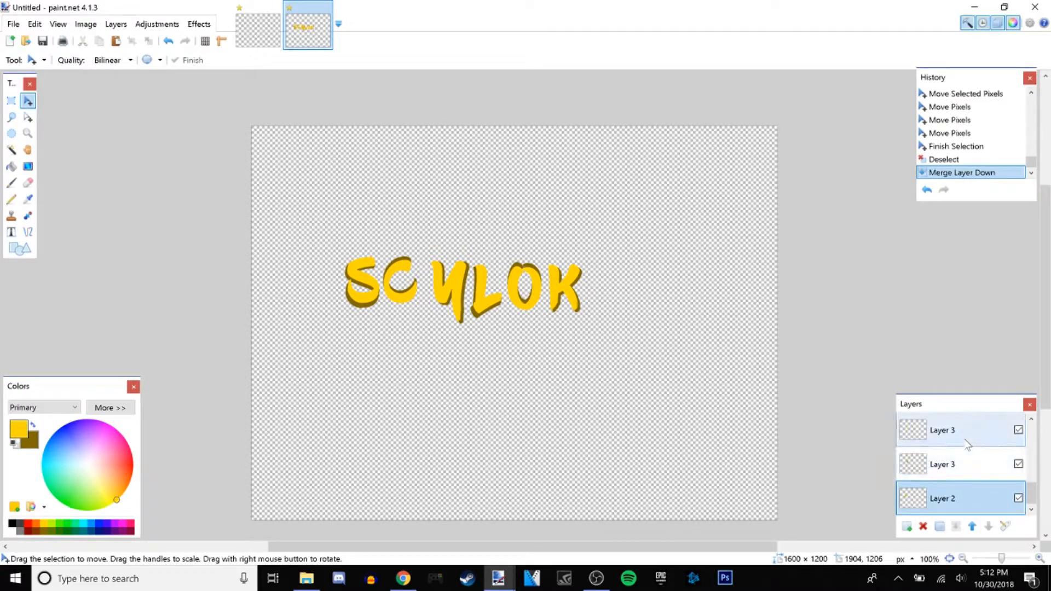
click(954, 526)
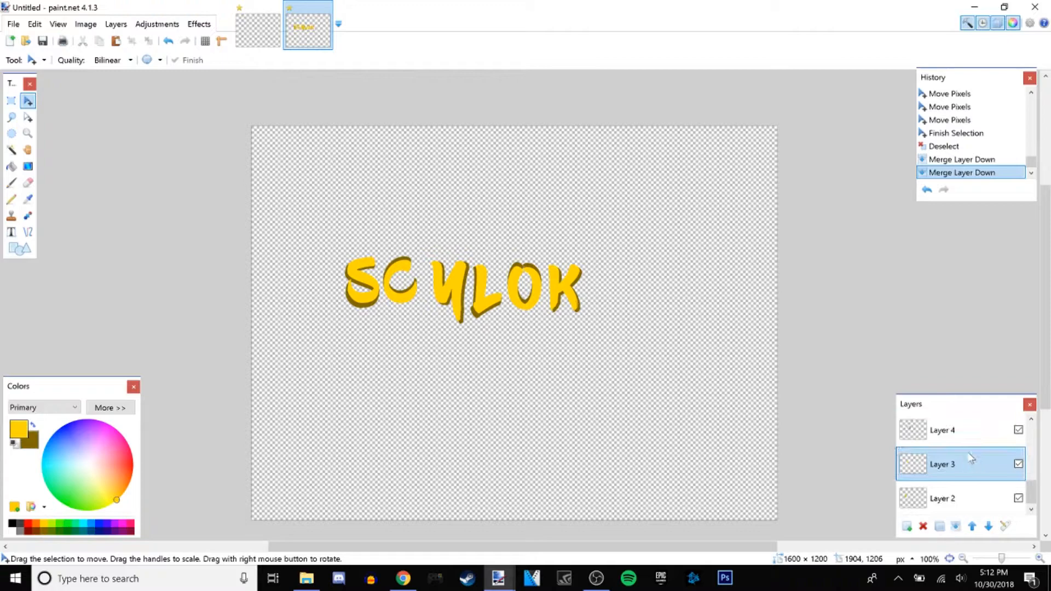
- Merge the yellow Y layer and the yellow L layer down onto their dark shadow copies
drag(1033, 498, 1032, 485)
click(986, 458)
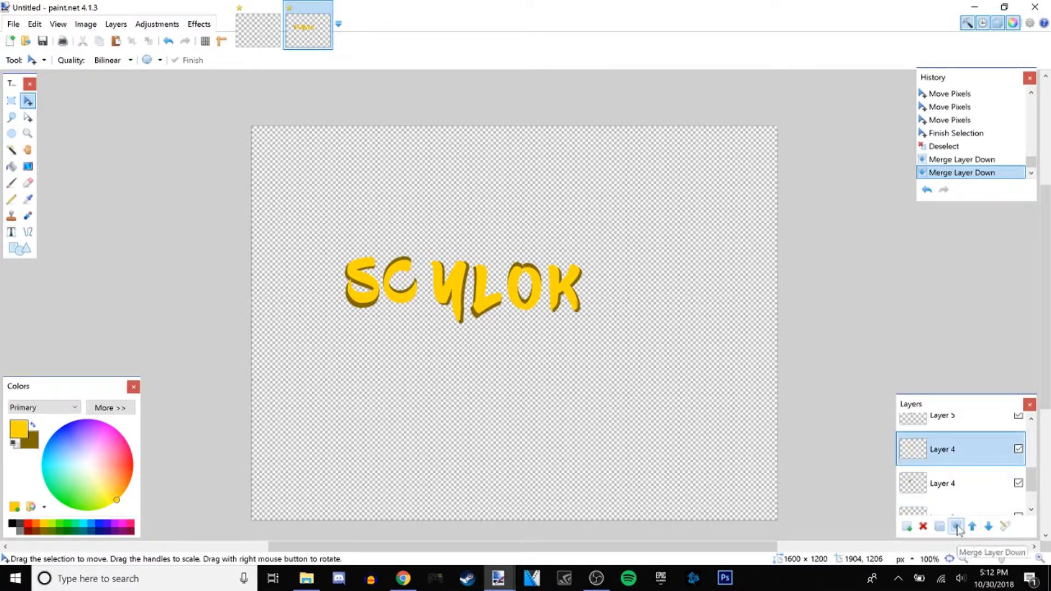
click(956, 527)
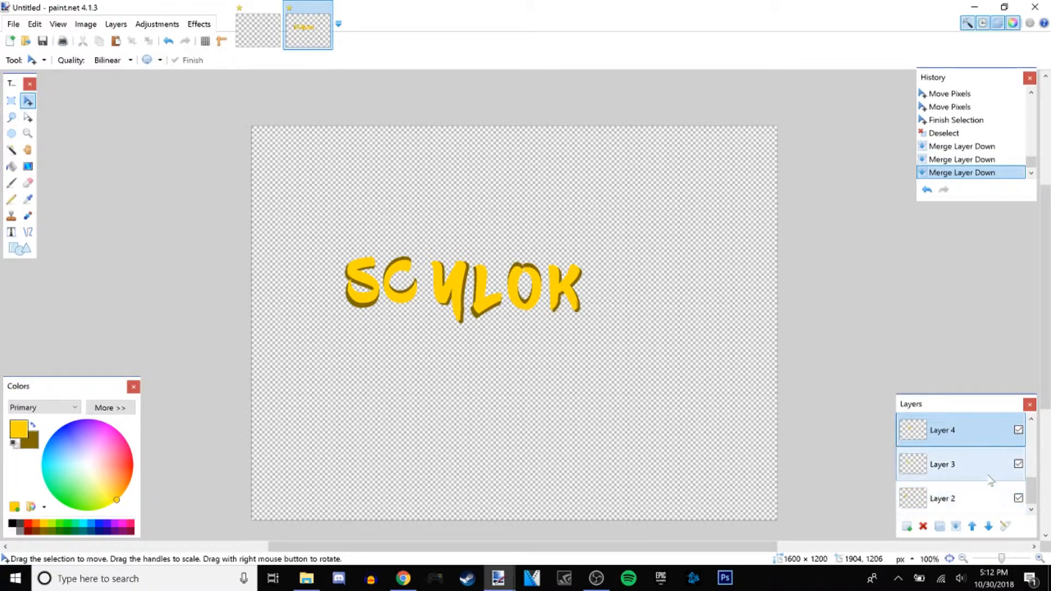
drag(1036, 497, 980, 441)
click(981, 441)
click(956, 527)
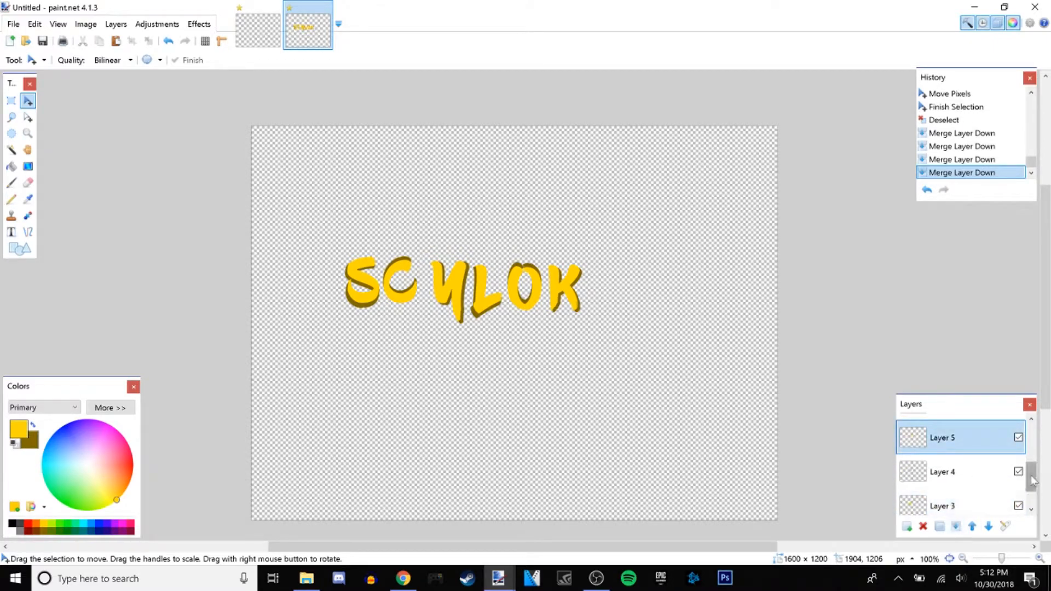
- Merge the yellow O layer and the yellow K layer down onto their dark shadow copies
drag(1031, 481, 1030, 467)
click(977, 428)
click(957, 527)
scroll(969, 445, up, 1)
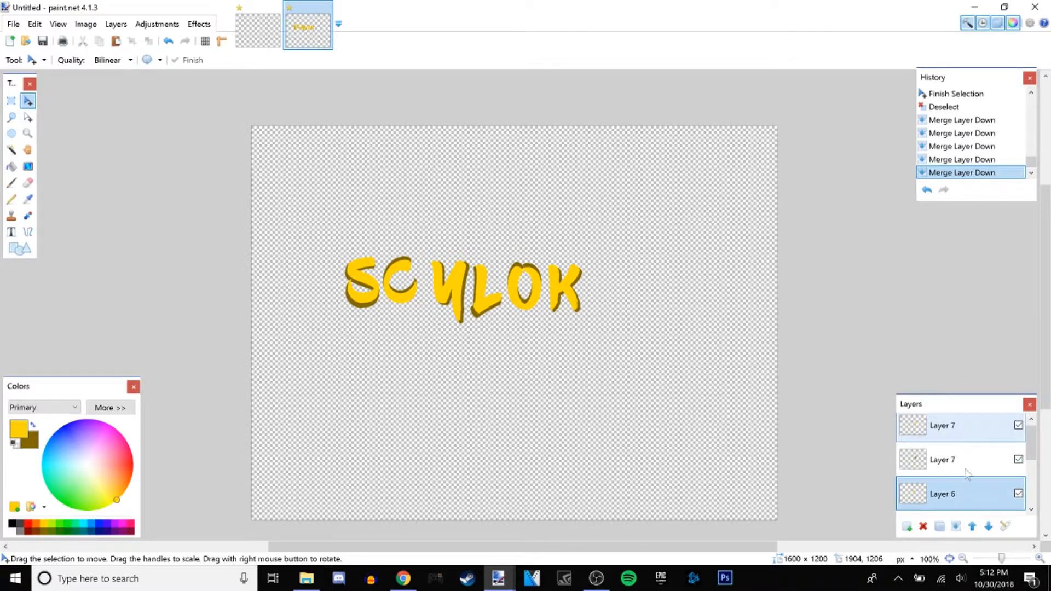
click(969, 432)
click(956, 527)
- Enlarge the Layers window and expand the Colors window to show its full RGB and HSV controls
drag(898, 394, 837, 348)
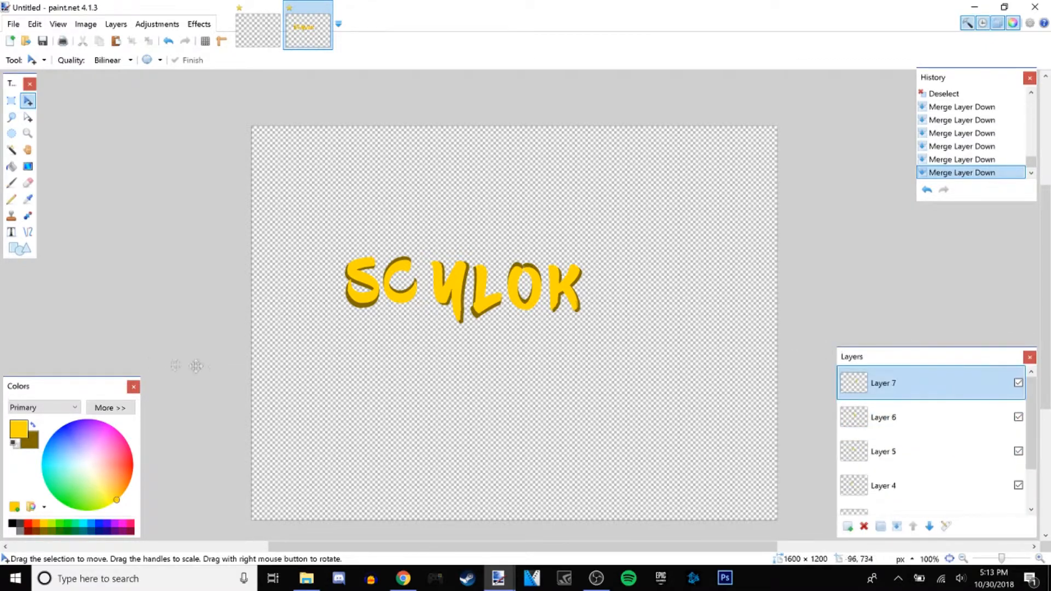
click(133, 411)
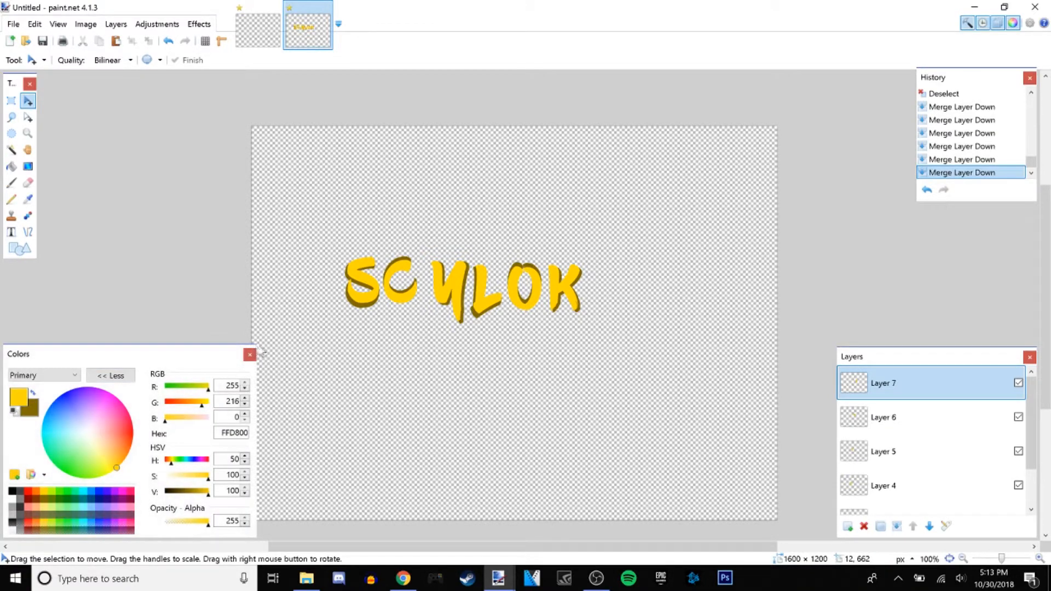
drag(193, 356, 190, 349)
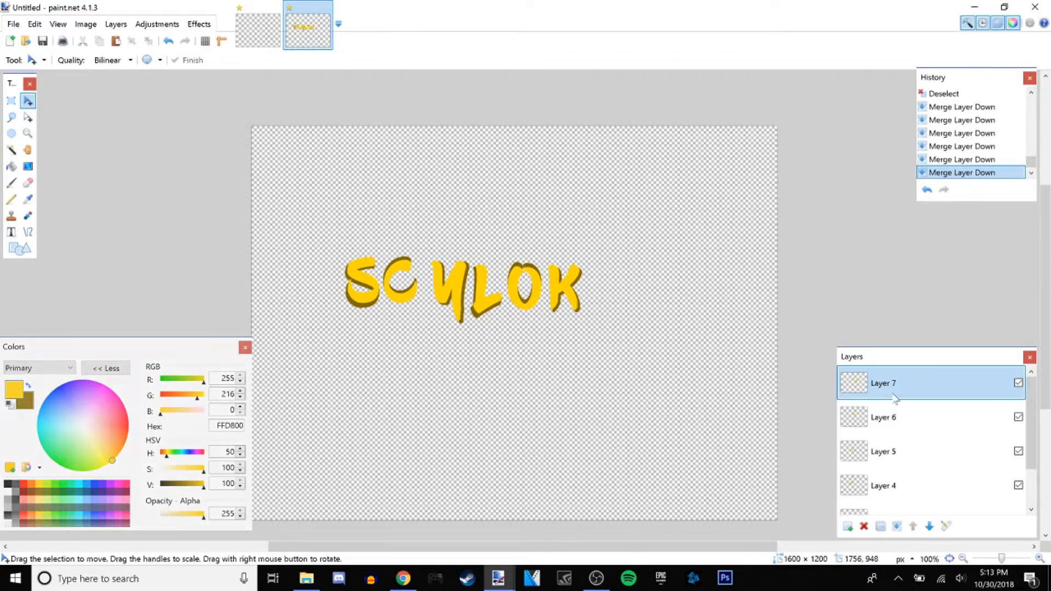
- Select the whole S layer (Layer 2), rotate it to about -12.97° and move the S up and left of the C
scroll(897, 433, down, 3)
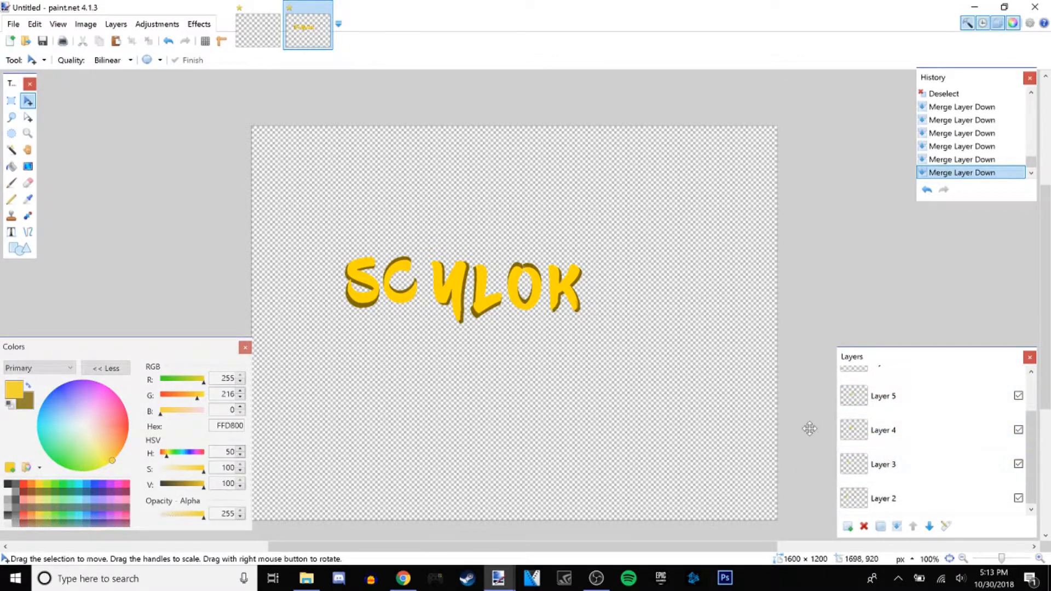
click(872, 465)
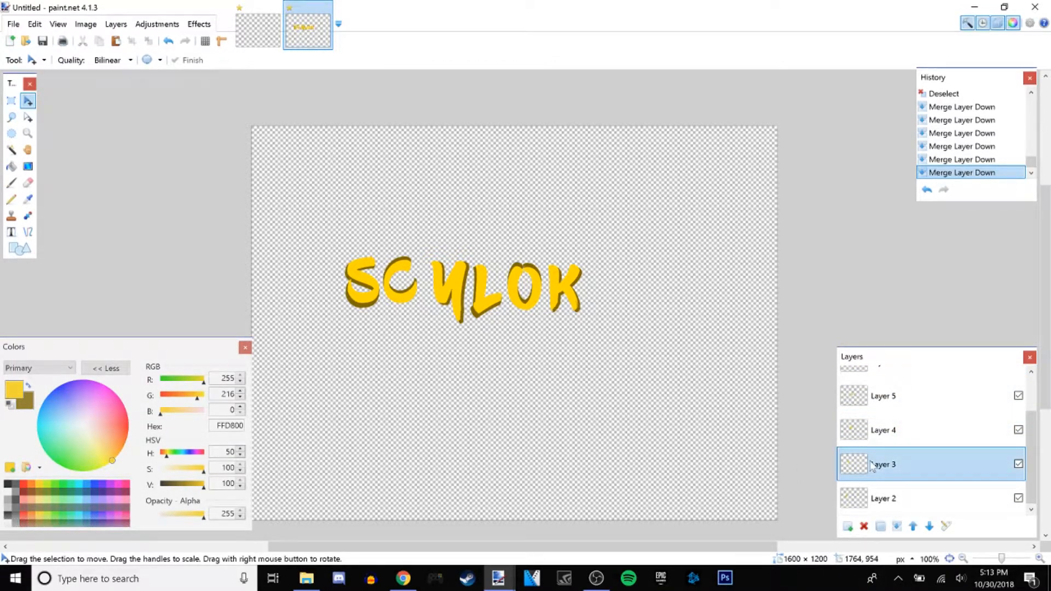
click(880, 489)
click(28, 103)
key(ctrl+a)
click(265, 257)
drag(243, 115, 338, 108)
drag(379, 251, 359, 253)
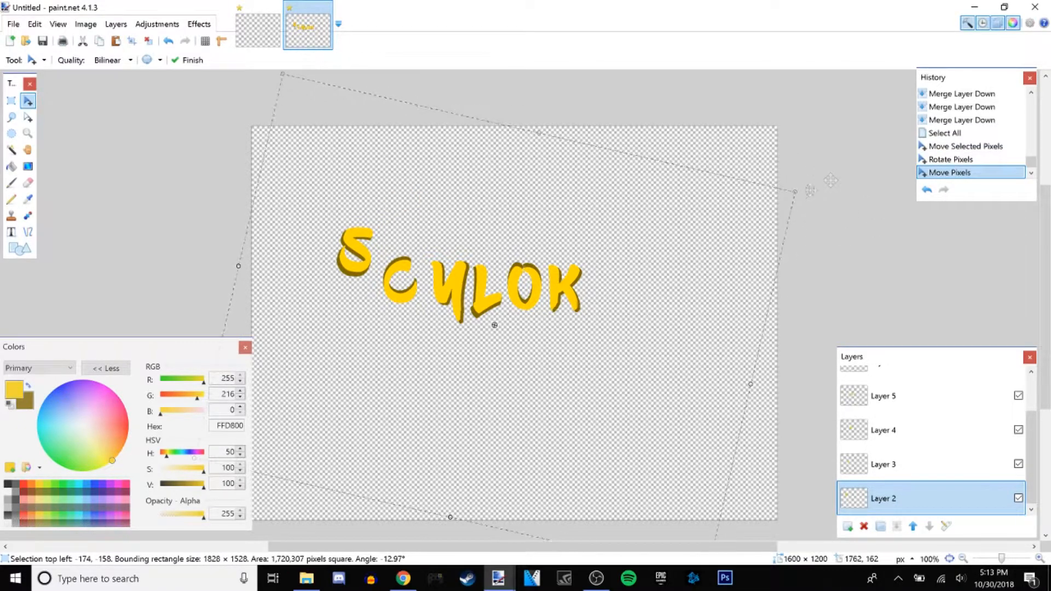
- Tilt the S further to about -20.22°, move it close to the C and clear the selection
drag(799, 188, 811, 235)
drag(398, 247, 398, 271)
click(898, 466)
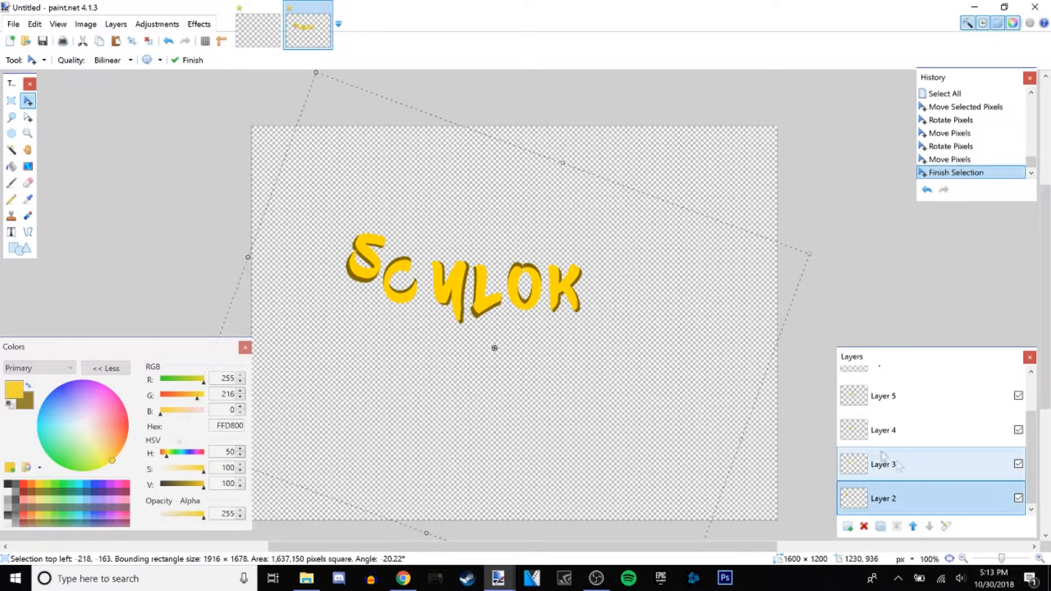
click(418, 178)
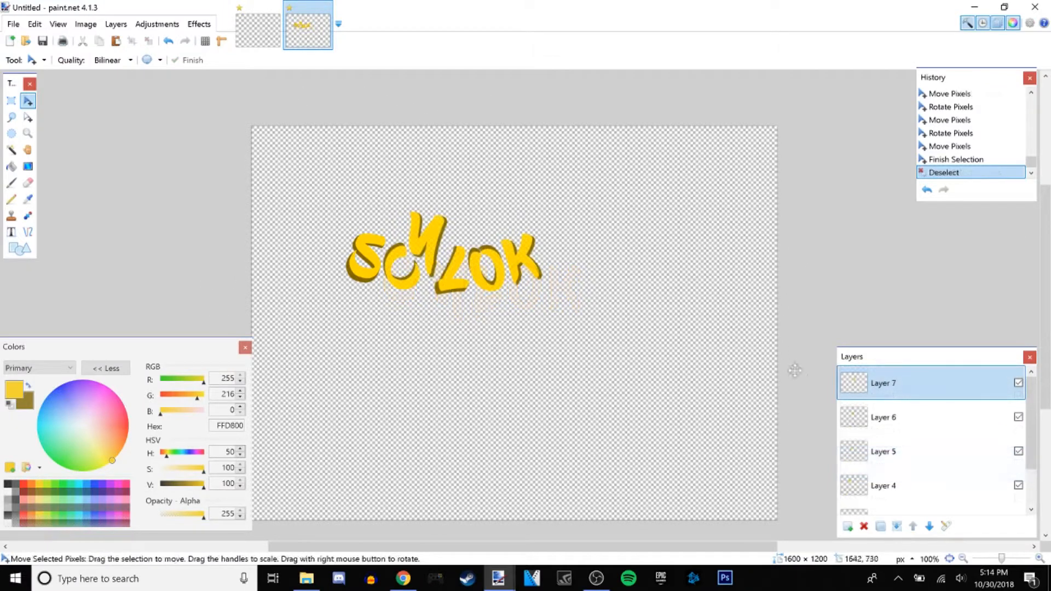
- Merge all the letter layers down into the single Layer 2
click(896, 527)
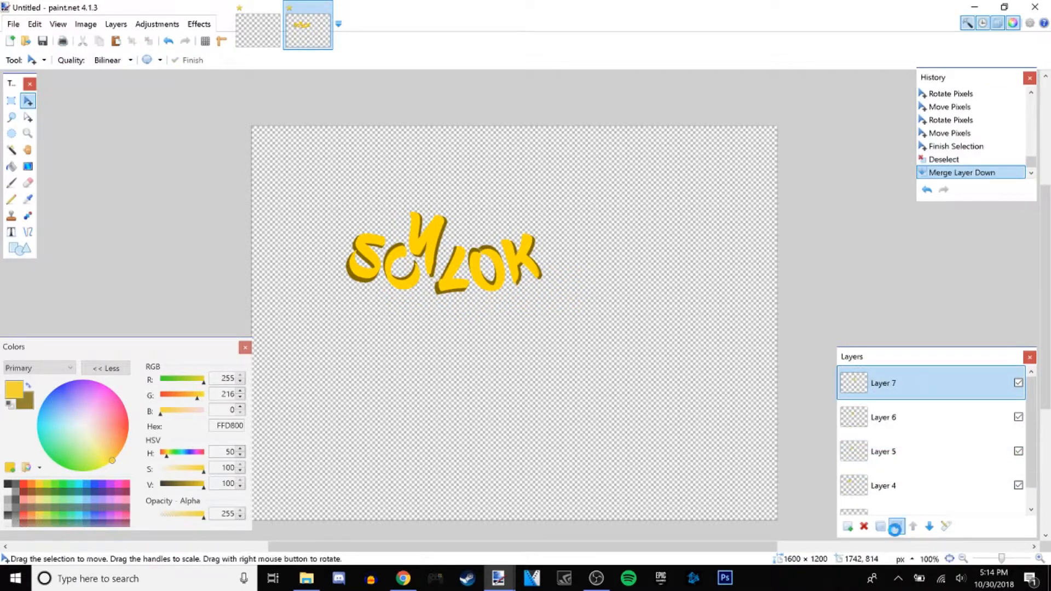
click(896, 528)
click(896, 527)
click(896, 527)
click(896, 527)
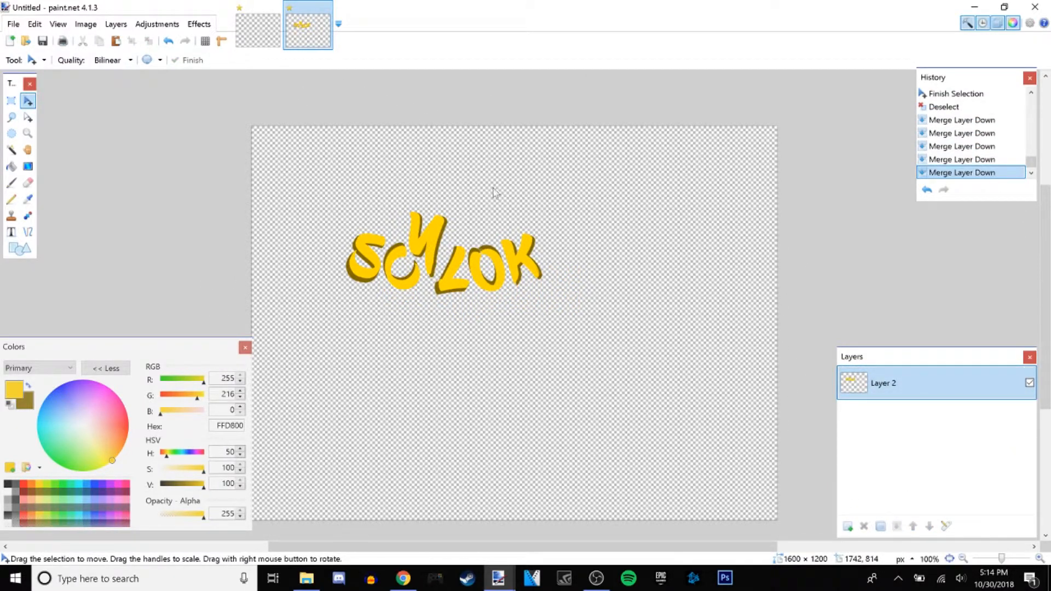
- Start a Glow effect on the merged text with radius 20 and brightness -100, keeping the preview uncovered
click(120, 22)
click(38, 23)
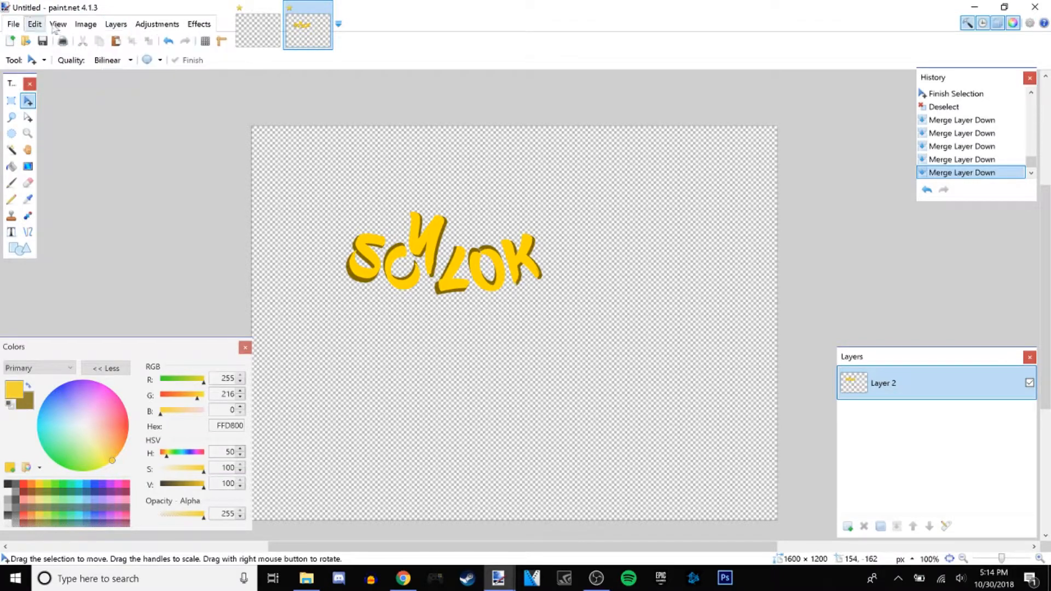
click(192, 23)
mouse_move(239, 143)
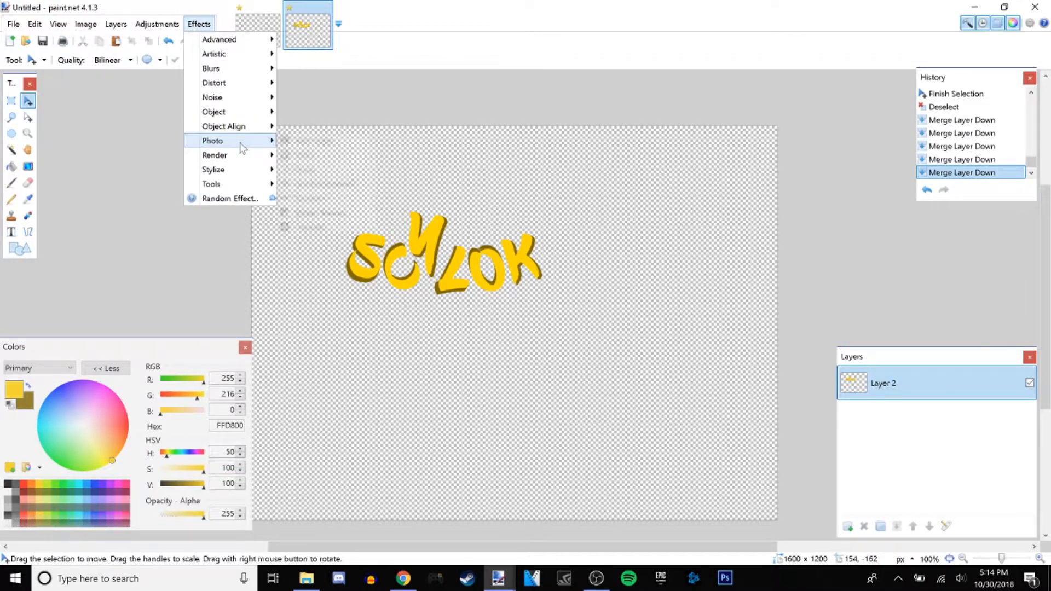
click(326, 171)
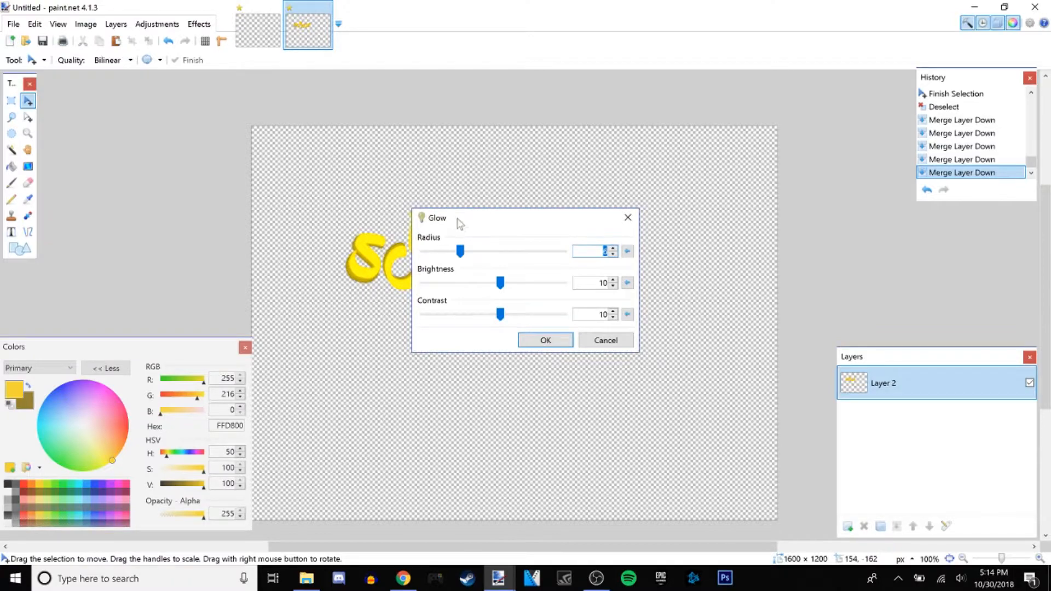
drag(458, 224, 796, 239)
drag(841, 298, 781, 313)
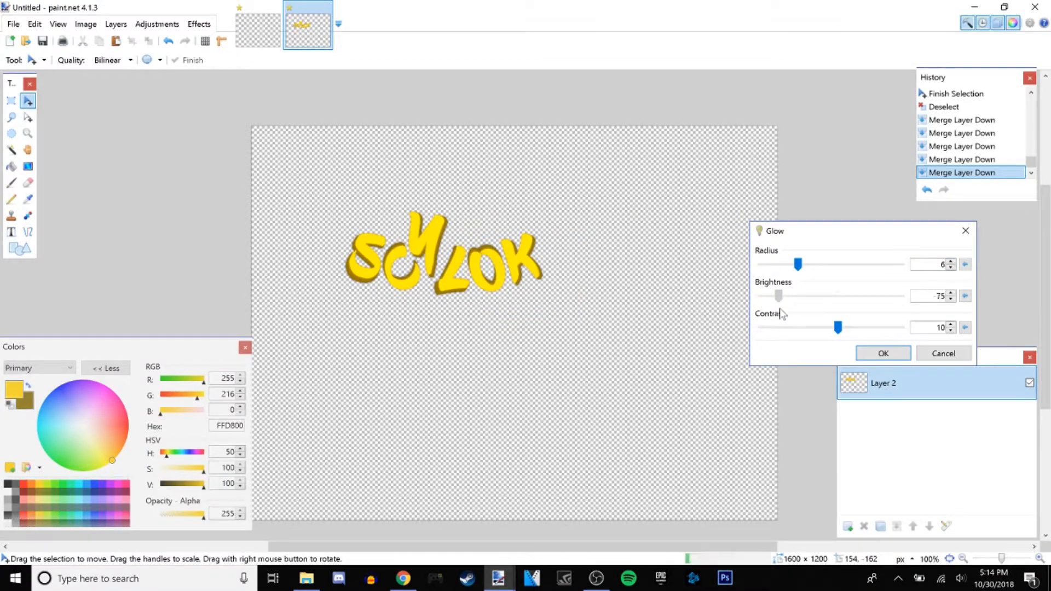
drag(797, 265, 902, 265)
drag(778, 306, 738, 316)
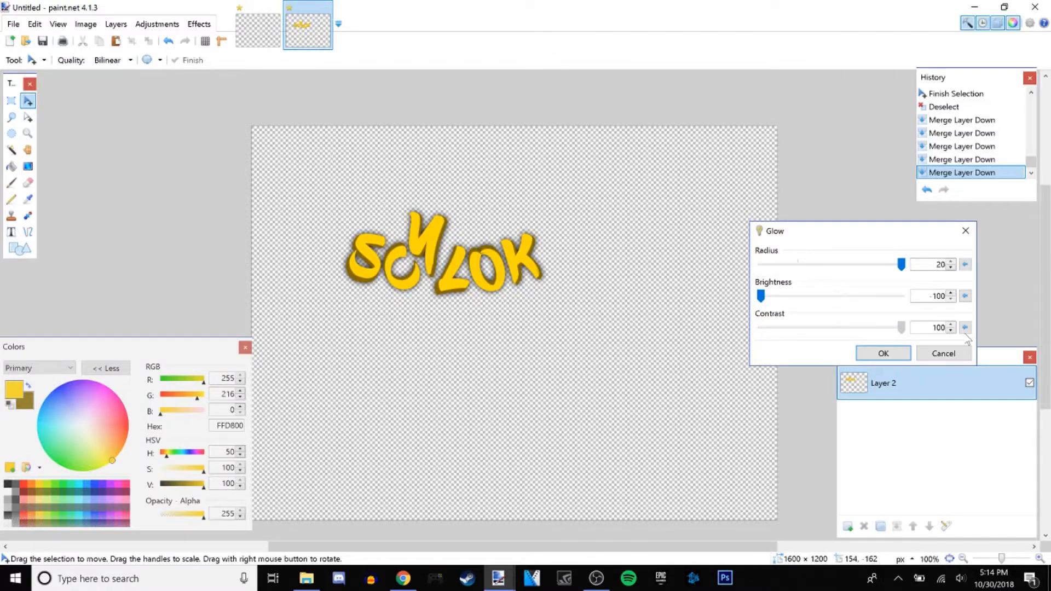
- Set the Glow contrast to 100 and brightness to -76, and apply the effect
drag(837, 327, 635, 324)
drag(760, 327, 851, 328)
drag(778, 328, 904, 333)
mouse_move(760, 299)
mouse_down()
mouse_move(825, 305)
mouse_move(779, 305)
mouse_up()
click(865, 351)
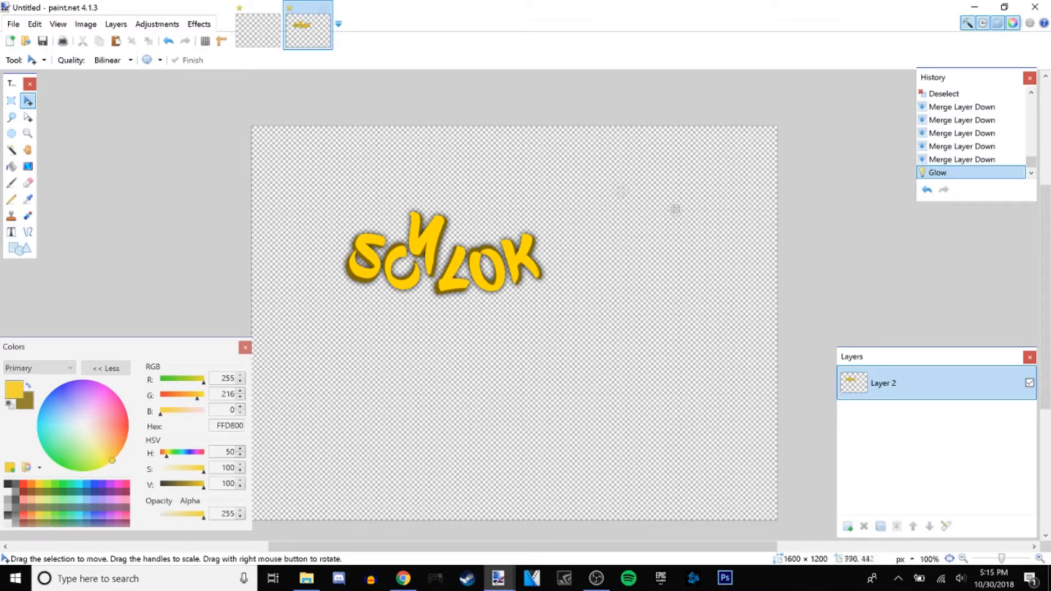
- Undo and redo the Glow effect to compare the text with and without it, leaving the Glow applied
key(ctrl+z)
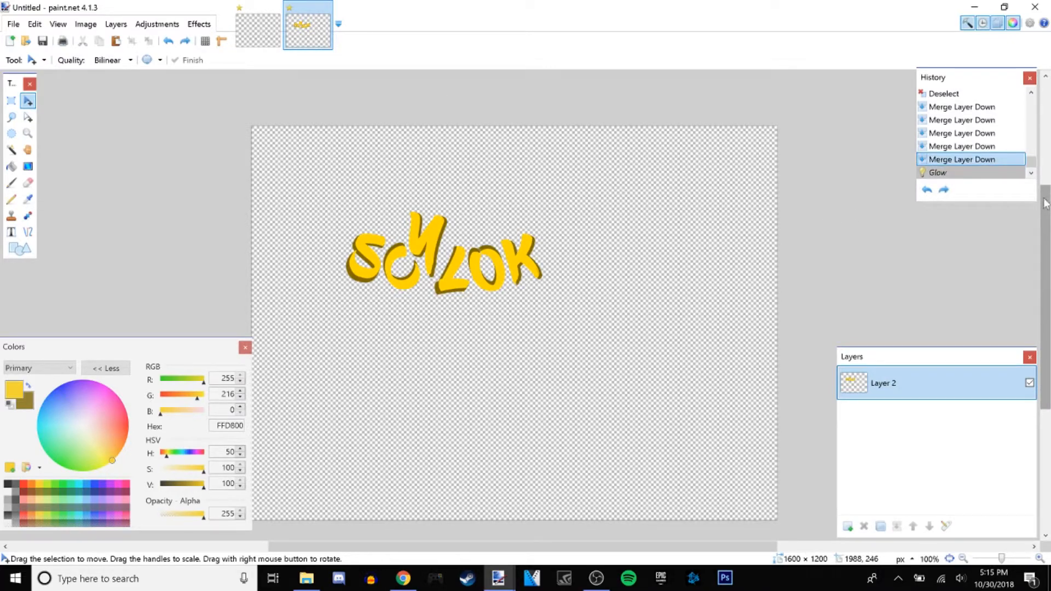
click(972, 173)
click(972, 160)
click(973, 172)
- Apply a second Glow to the text with radius 11, brightness -68 and contrast -41
click(199, 23)
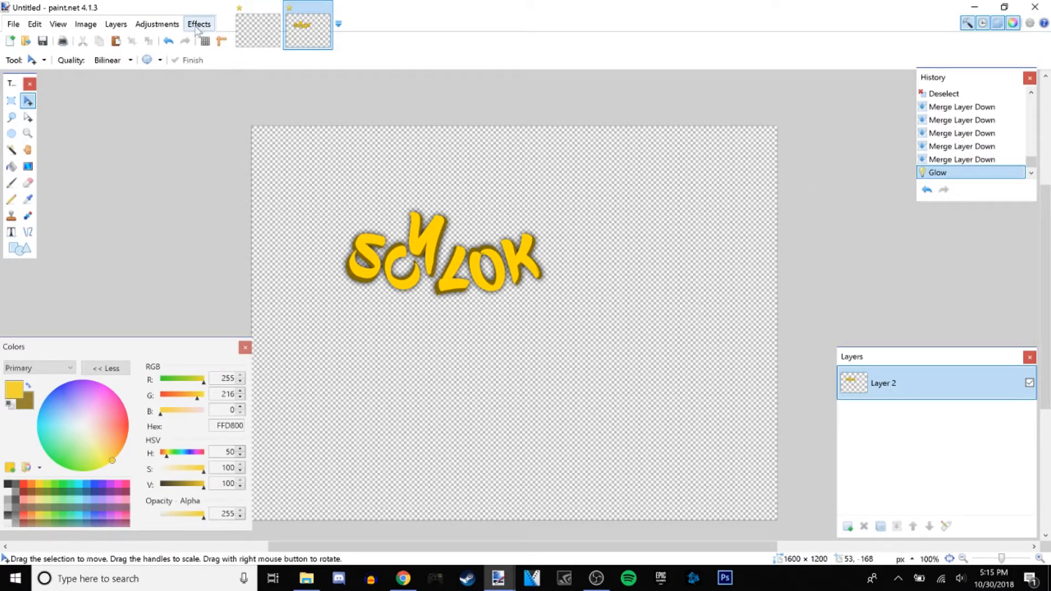
mouse_move(241, 157)
click(317, 186)
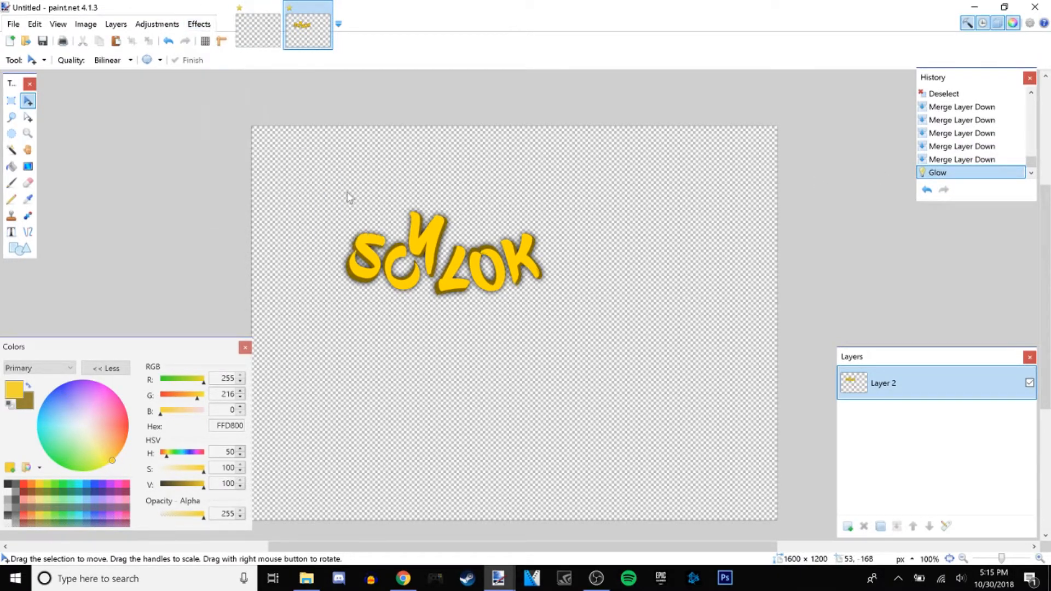
drag(529, 235, 796, 249)
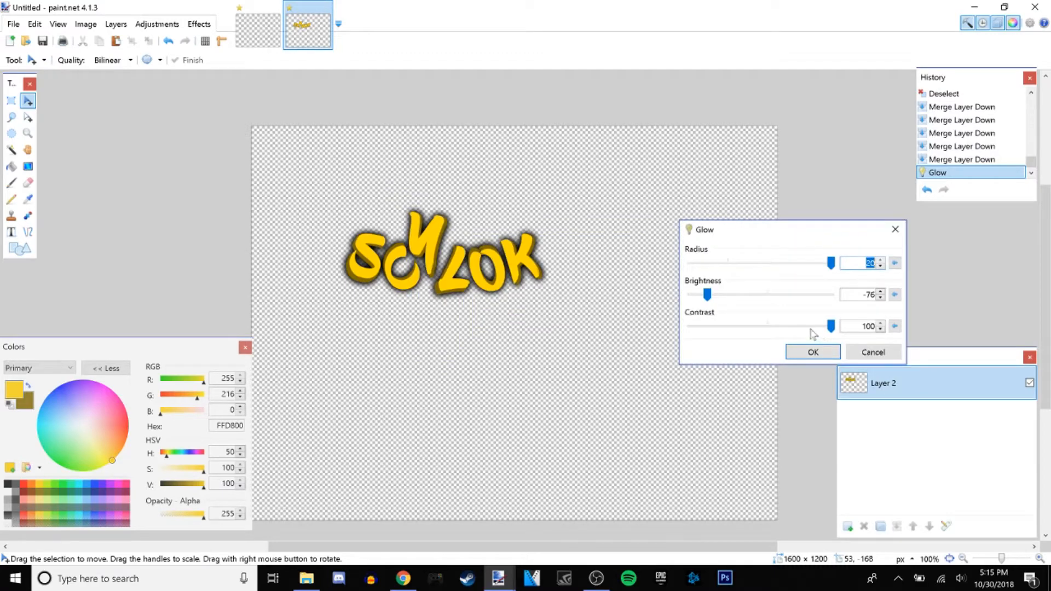
drag(830, 326, 695, 302)
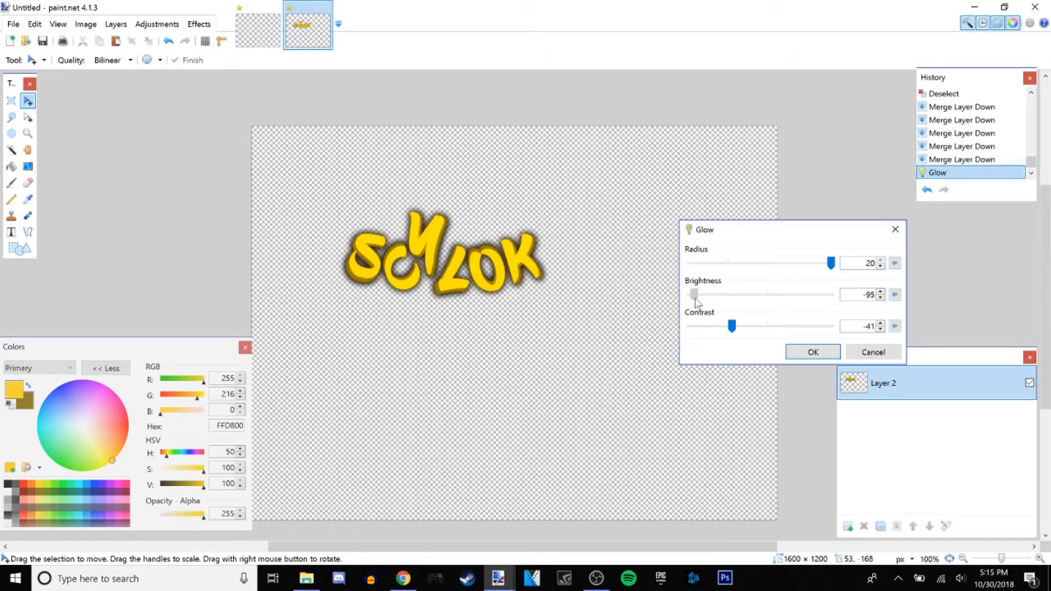
drag(828, 263, 764, 275)
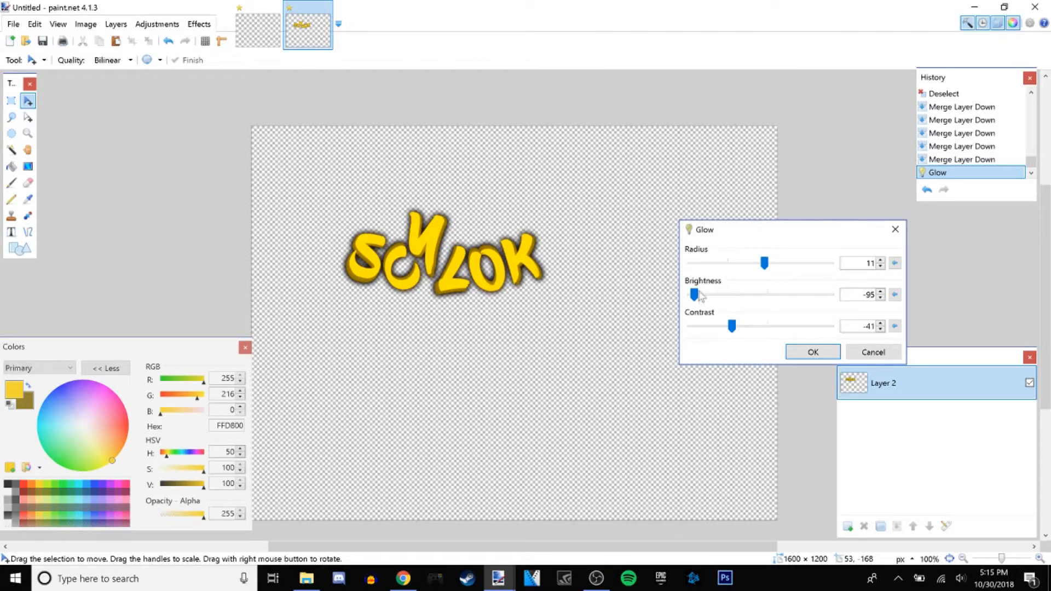
drag(694, 296, 714, 311)
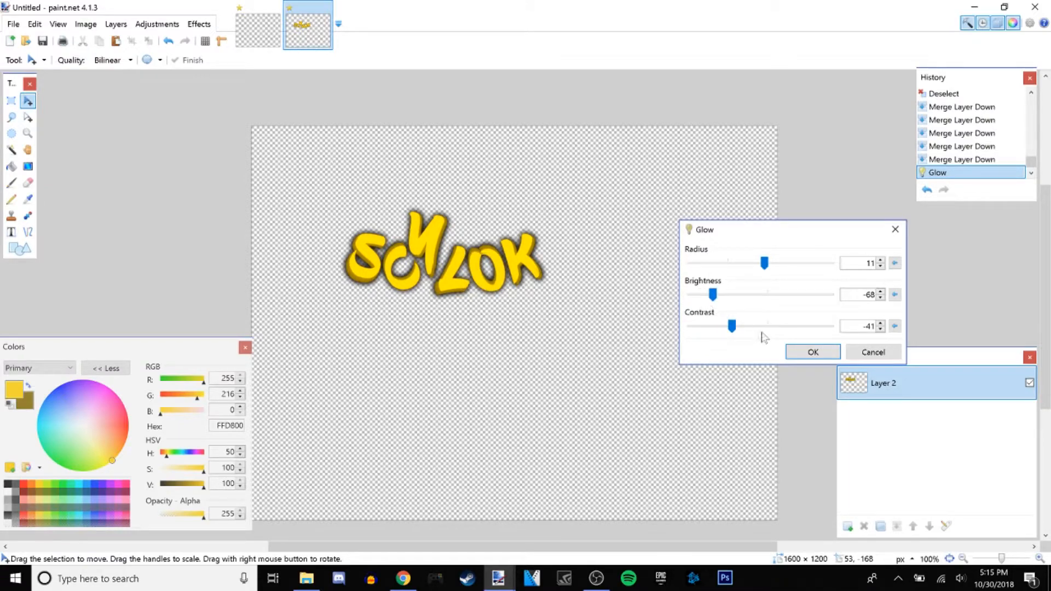
click(807, 352)
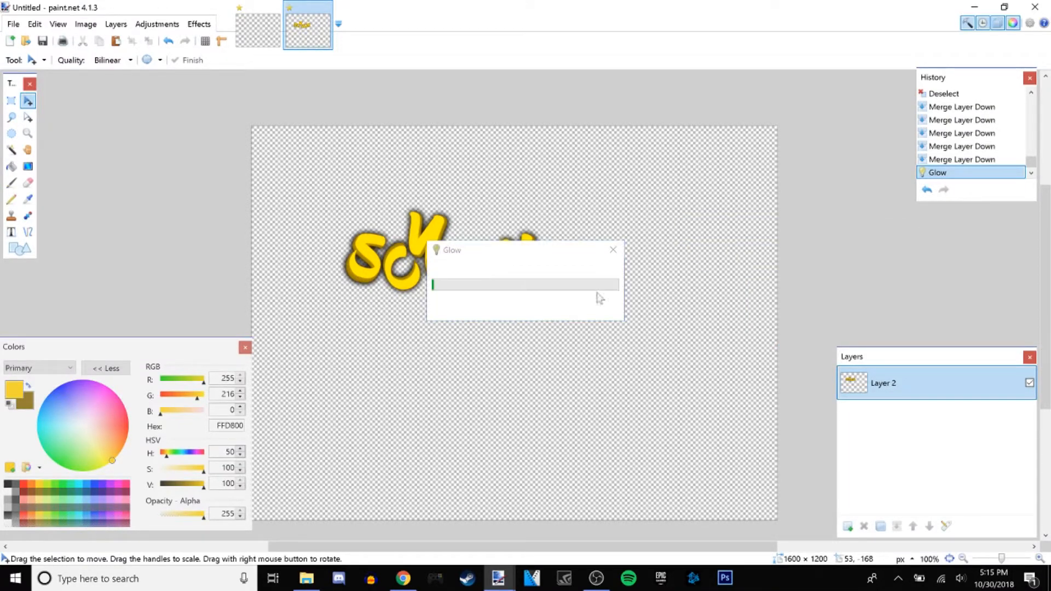
- Select the bright yellow letter faces with the Magic Wand at 50% tolerance and switch to the Gradient tool
click(11, 150)
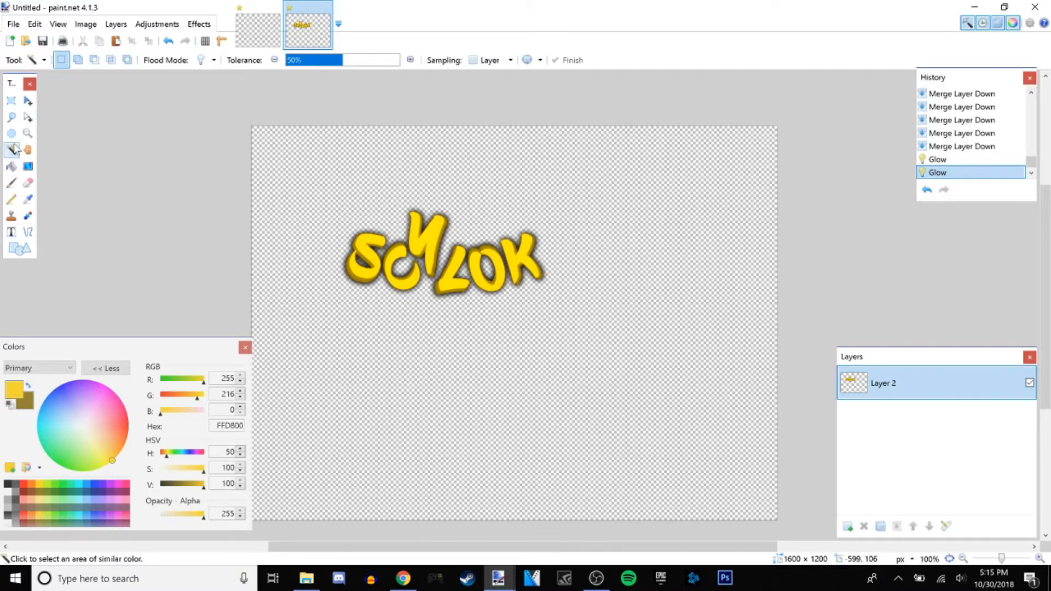
click(393, 256)
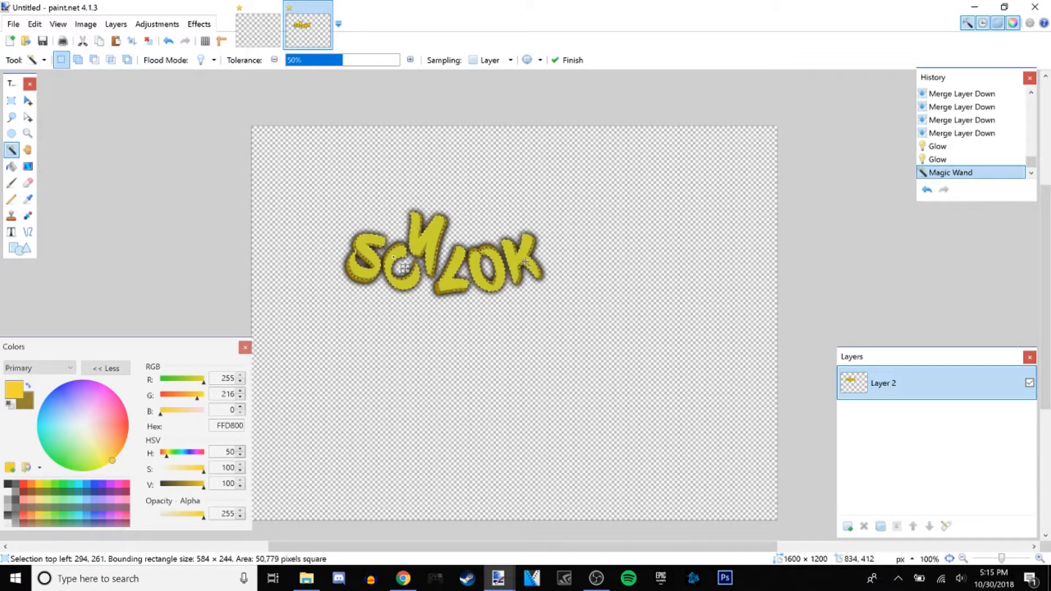
click(28, 166)
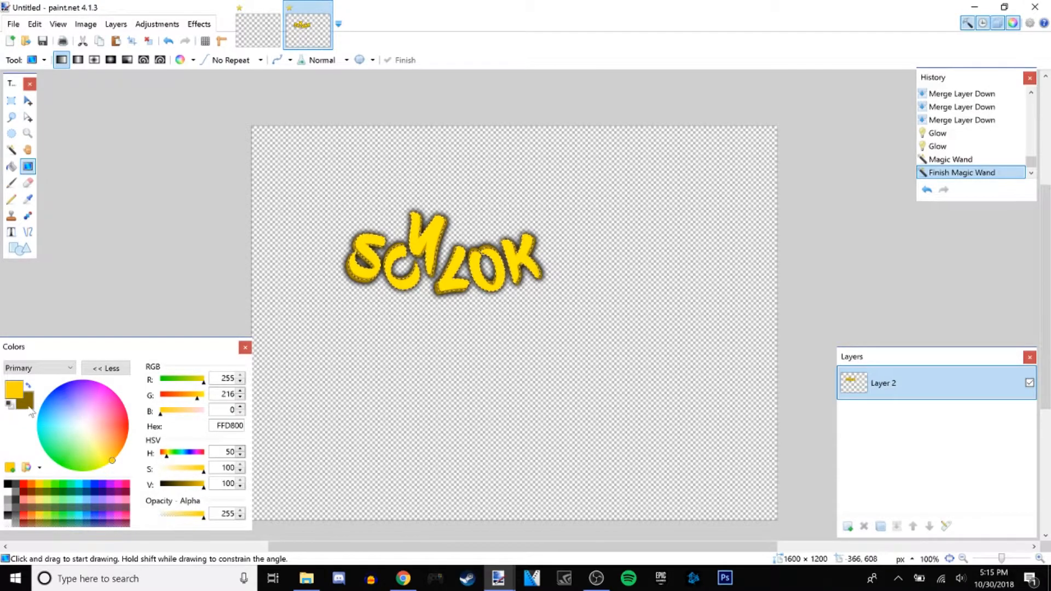
- Set the secondary colour to dark yellow E0BB00 and the primary colour to orange FFAA32 for the gradient
click(31, 409)
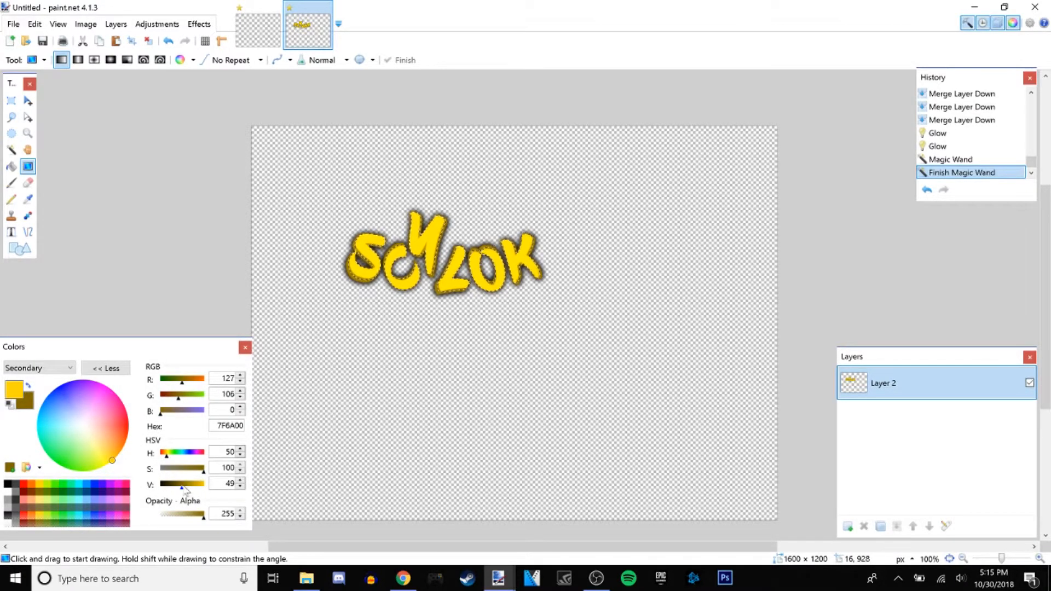
drag(179, 490, 198, 493)
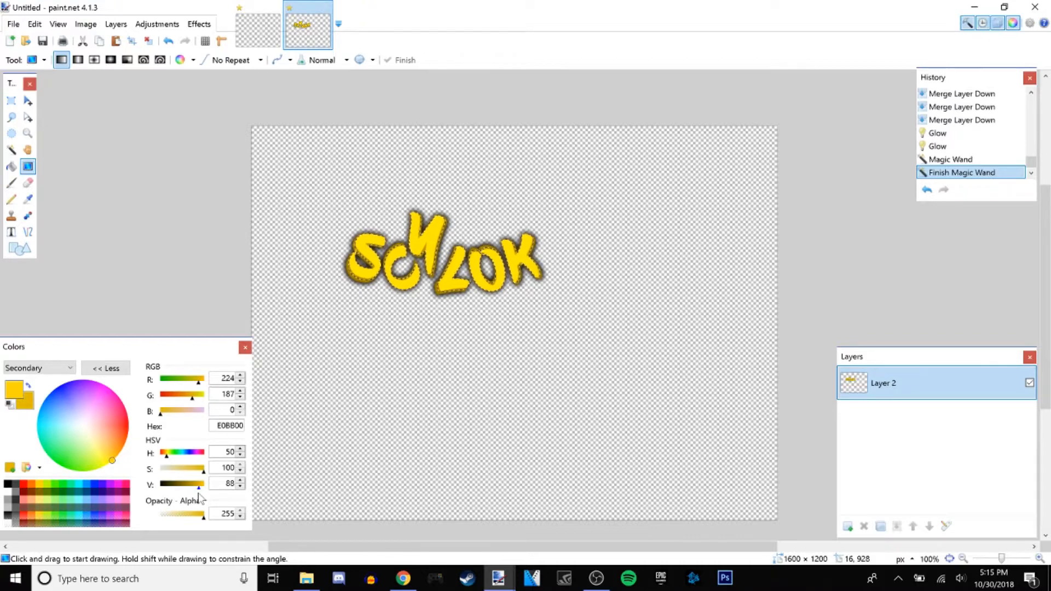
click(12, 392)
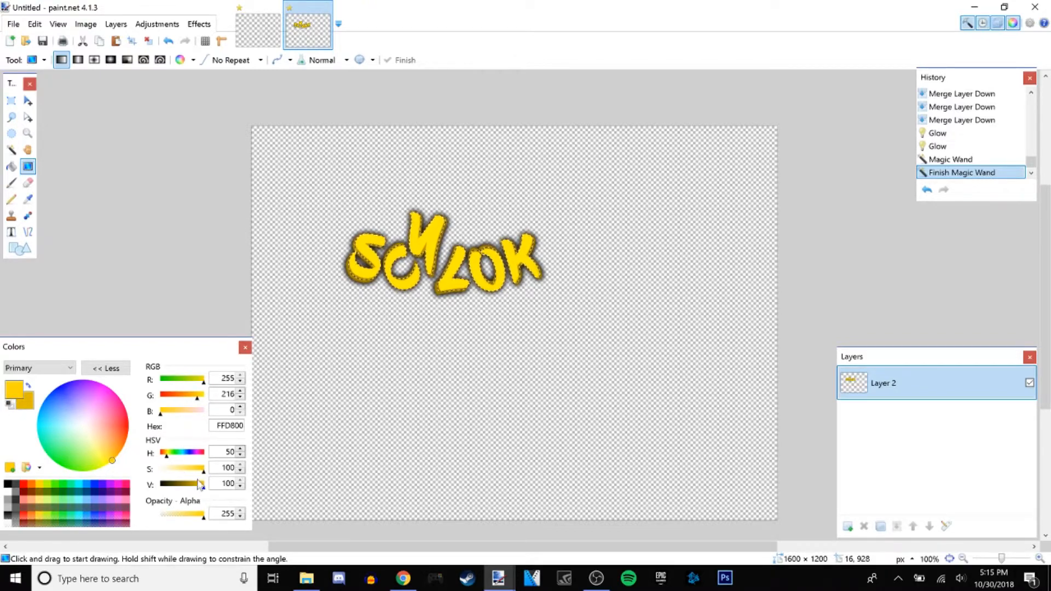
drag(198, 472, 190, 471)
drag(197, 395, 191, 398)
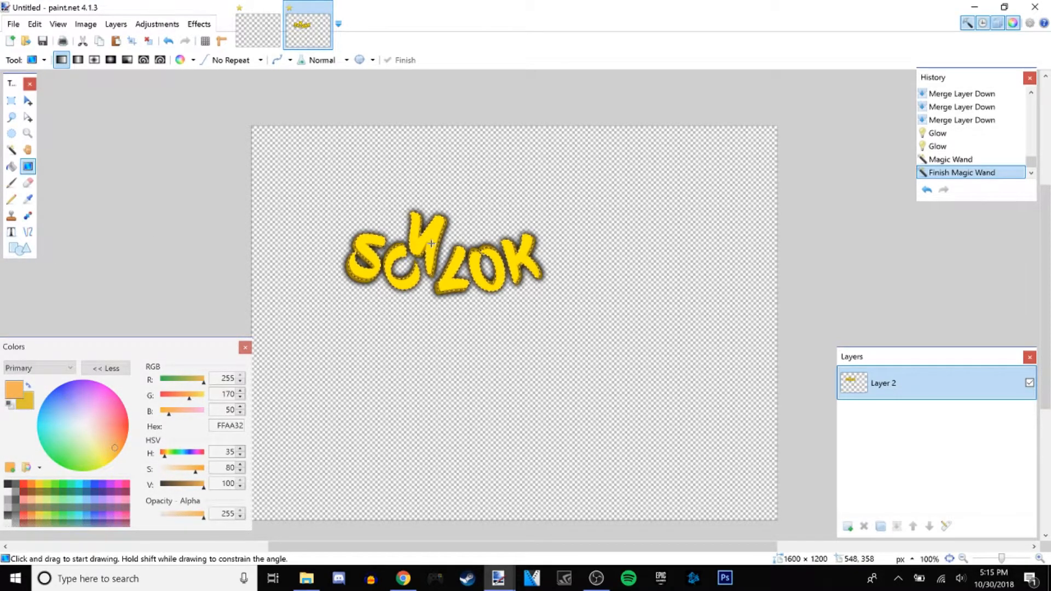
- Apply a vertical gradient from orange down to dark yellow over the selected letter faces and clear the selection
drag(431, 242, 430, 300)
key(ctrl+d)
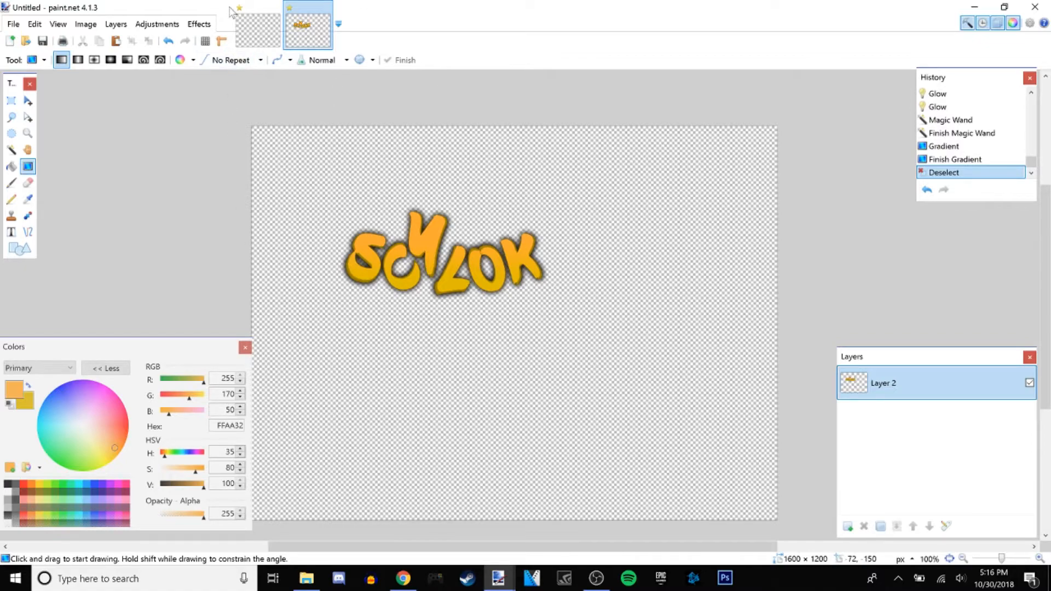
click(199, 24)
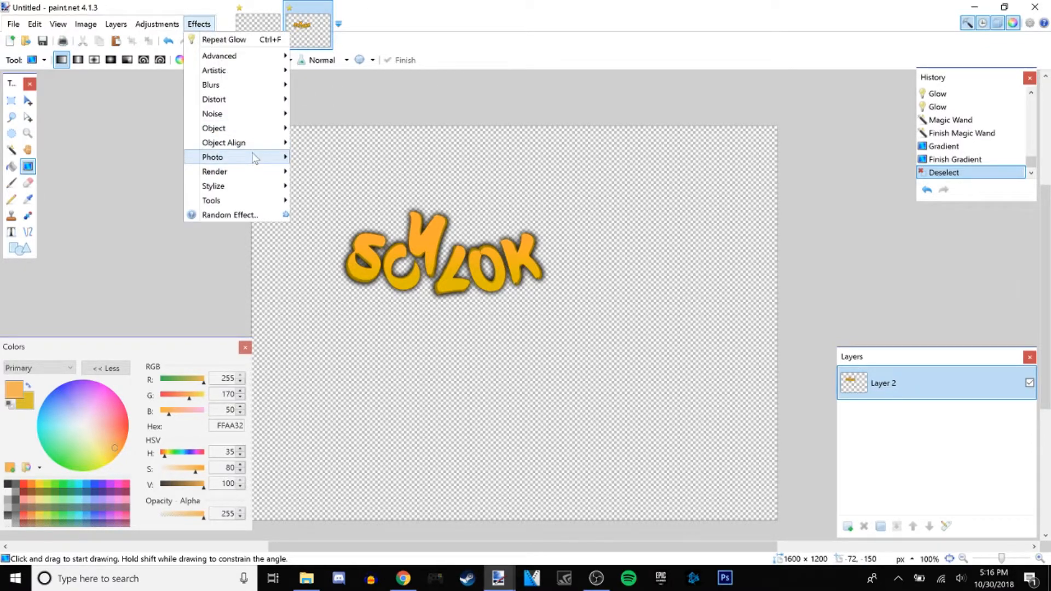
mouse_move(252, 157)
click(319, 186)
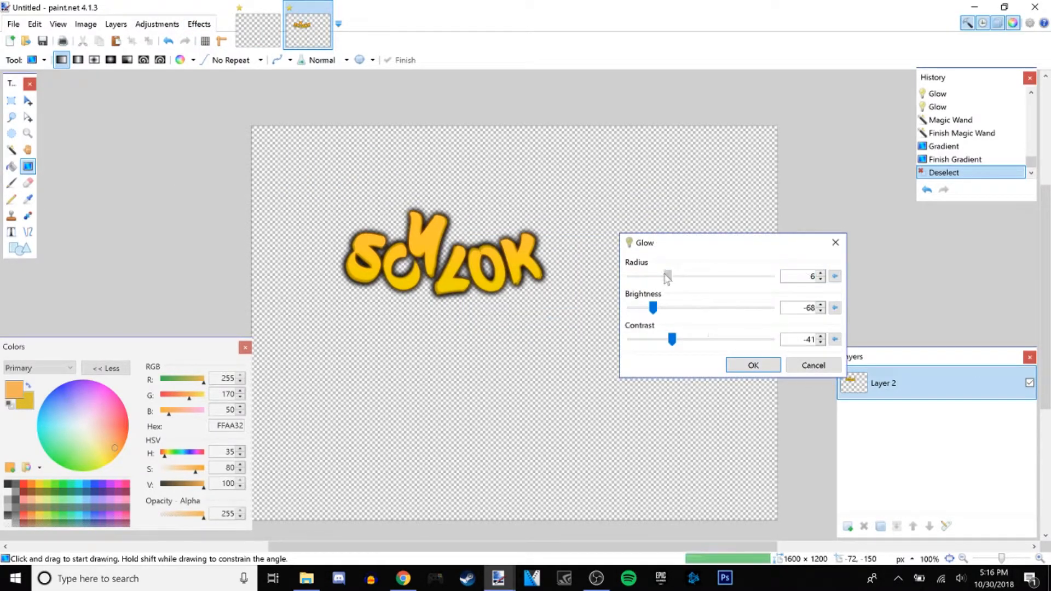
click(826, 369)
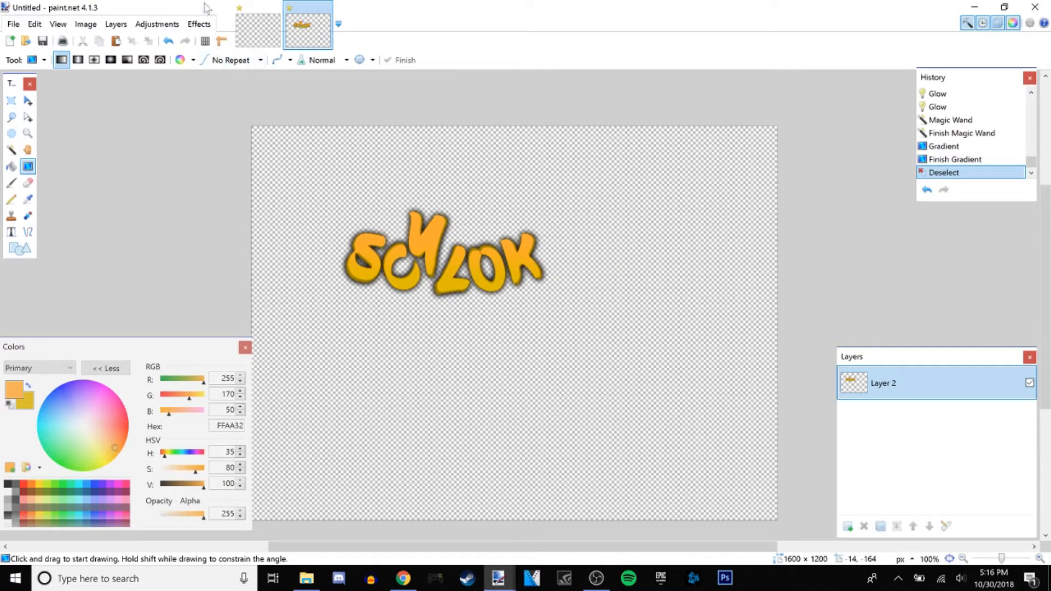
- Apply a black Drop Shadow to the text with zero offsets, widening radius 7, blur radius 0 and opacity 255
click(199, 24)
mouse_move(251, 163)
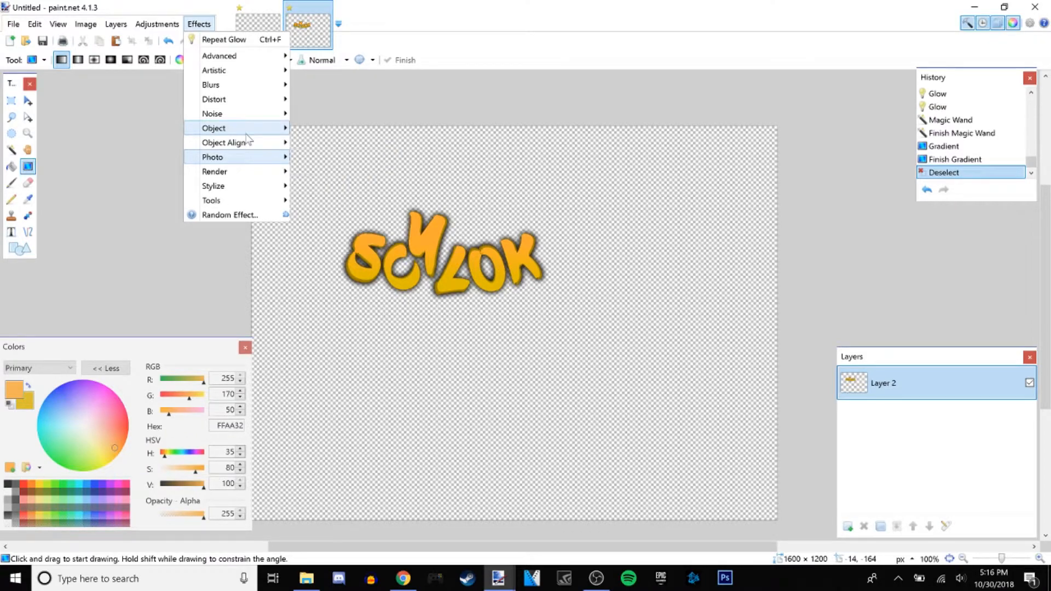
mouse_move(247, 132)
click(305, 127)
drag(502, 130, 791, 132)
drag(838, 334, 863, 460)
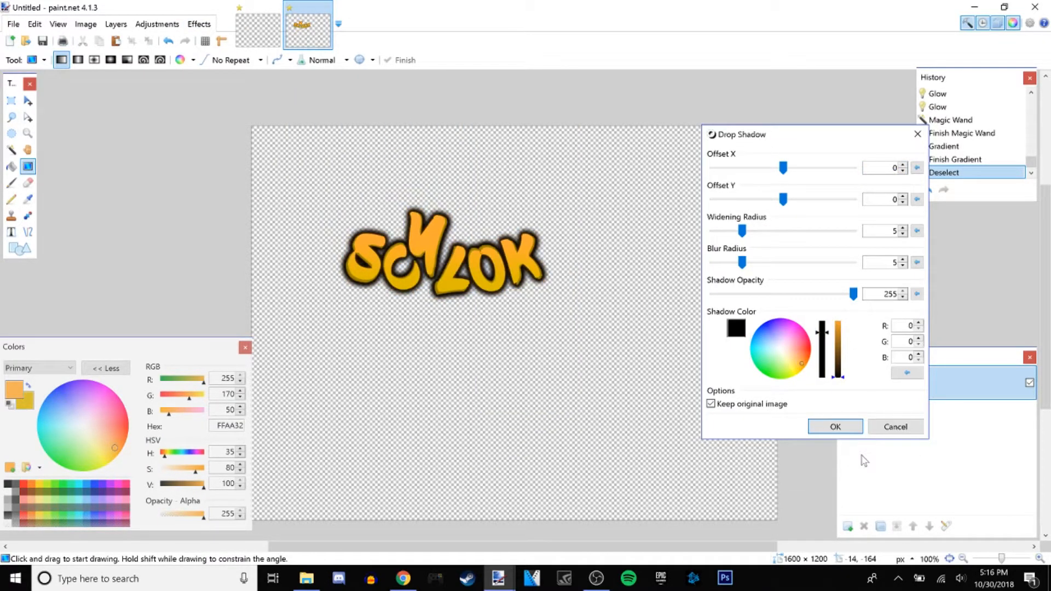
drag(742, 230, 771, 231)
drag(788, 362, 830, 384)
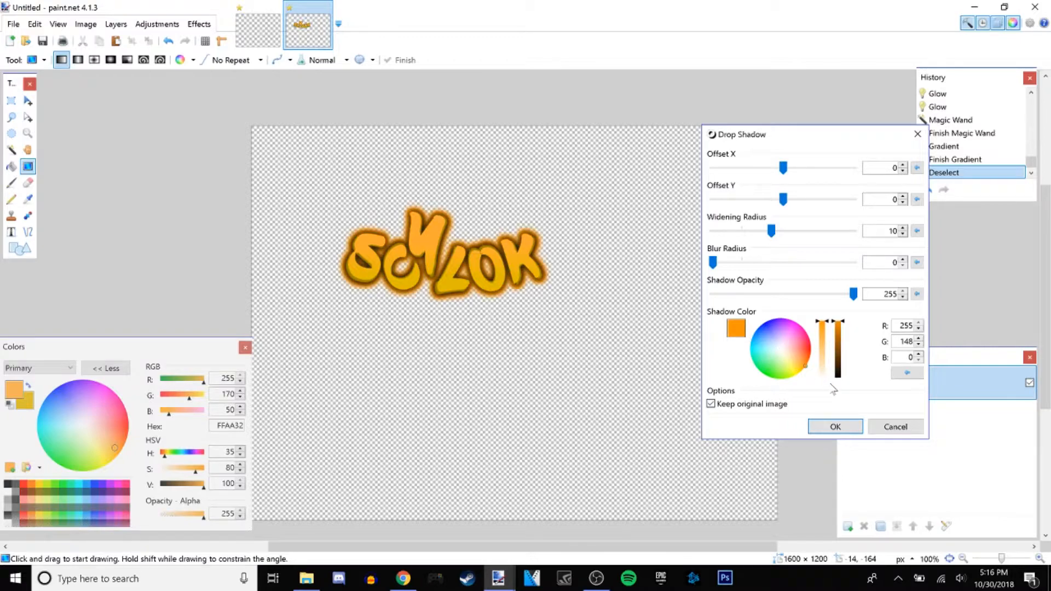
drag(838, 345, 843, 383)
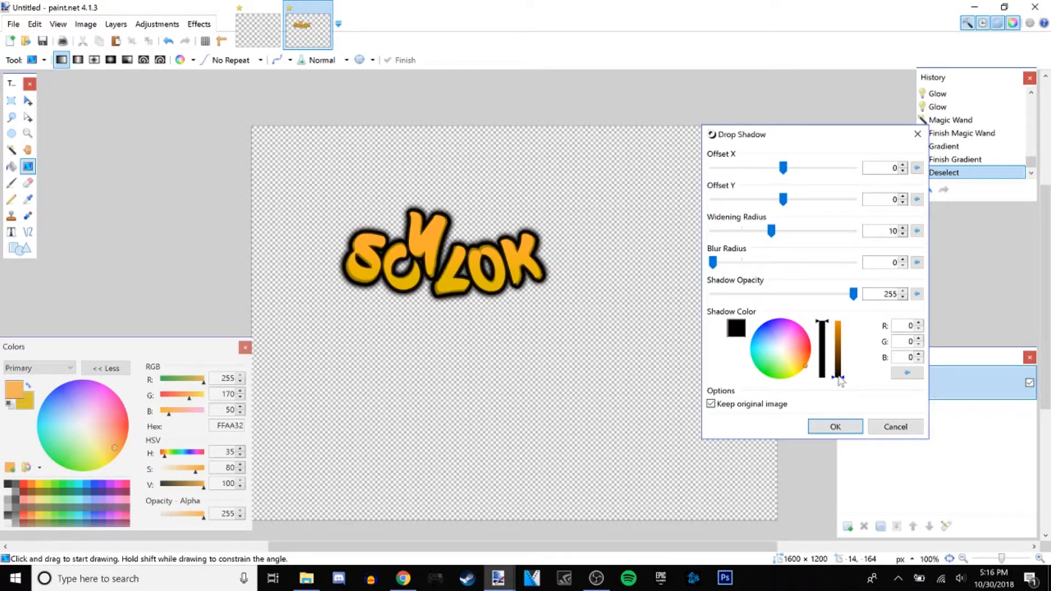
drag(773, 231, 756, 235)
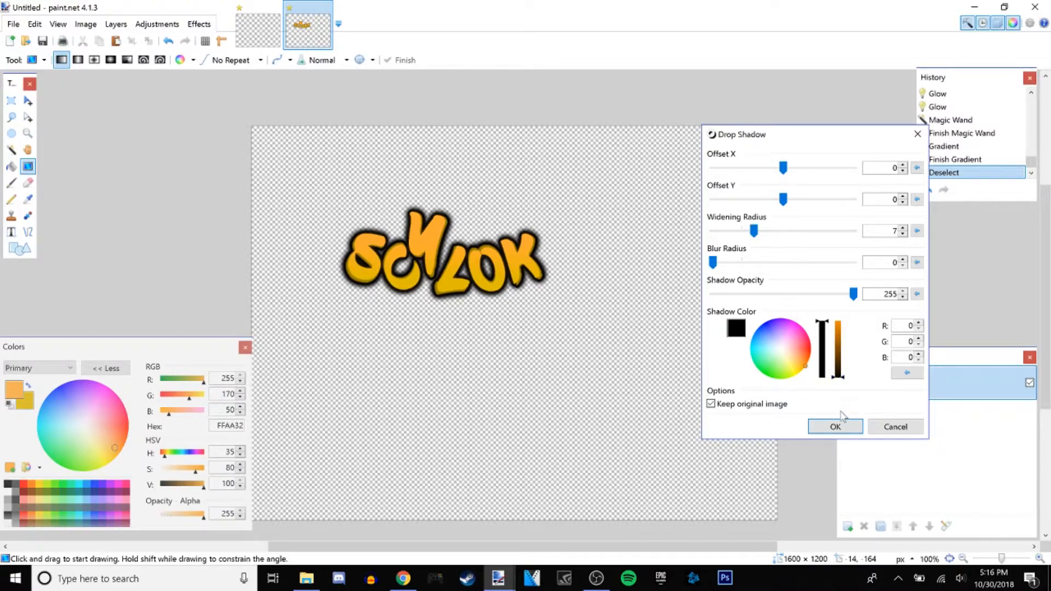
click(837, 426)
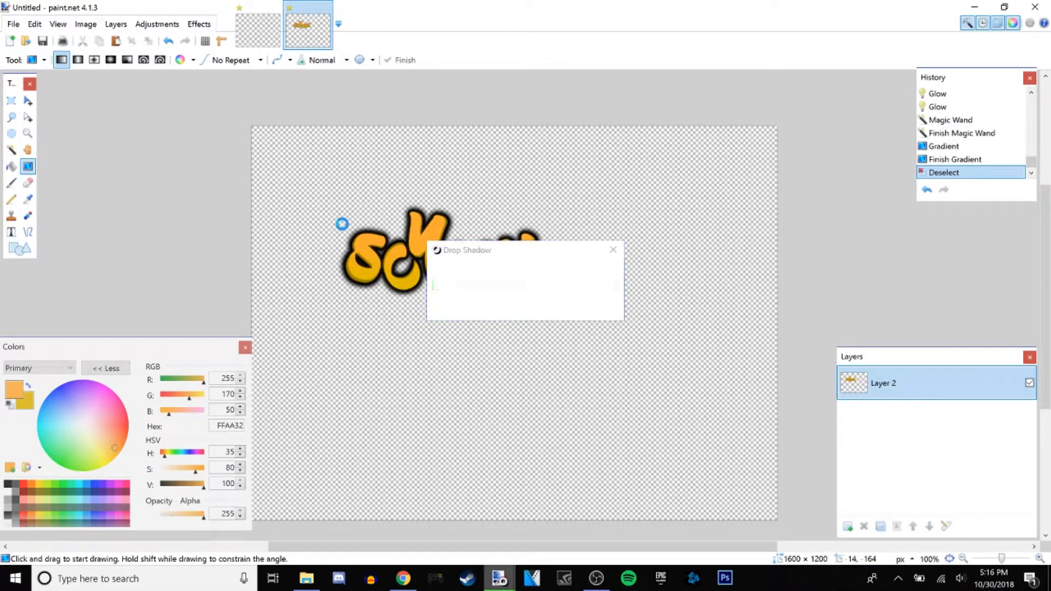
- Centre the SCYLOK text both horizontally and vertically on the canvas with Object Align
click(199, 23)
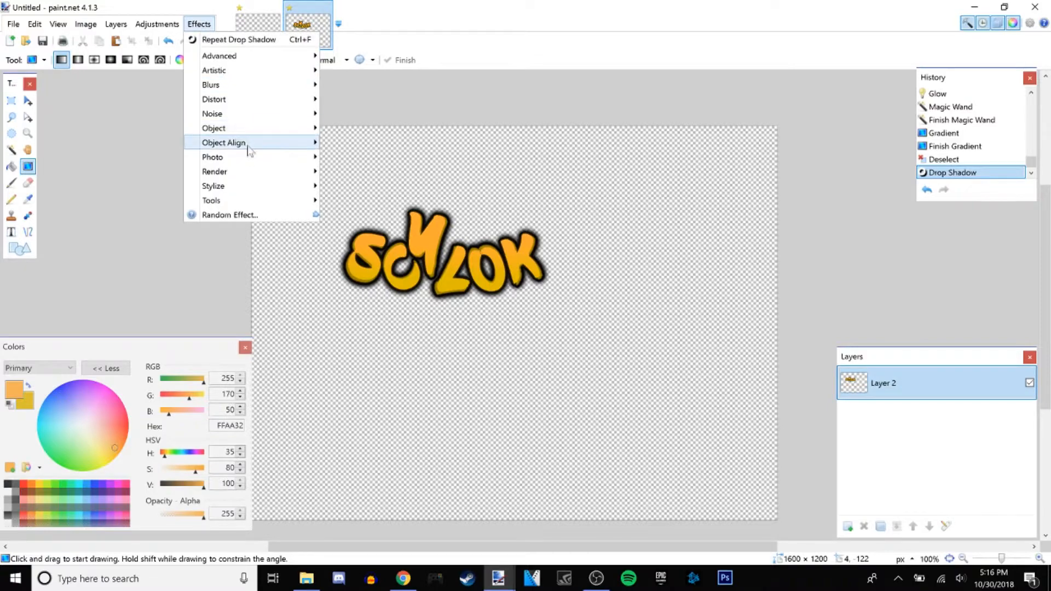
mouse_move(247, 147)
click(350, 141)
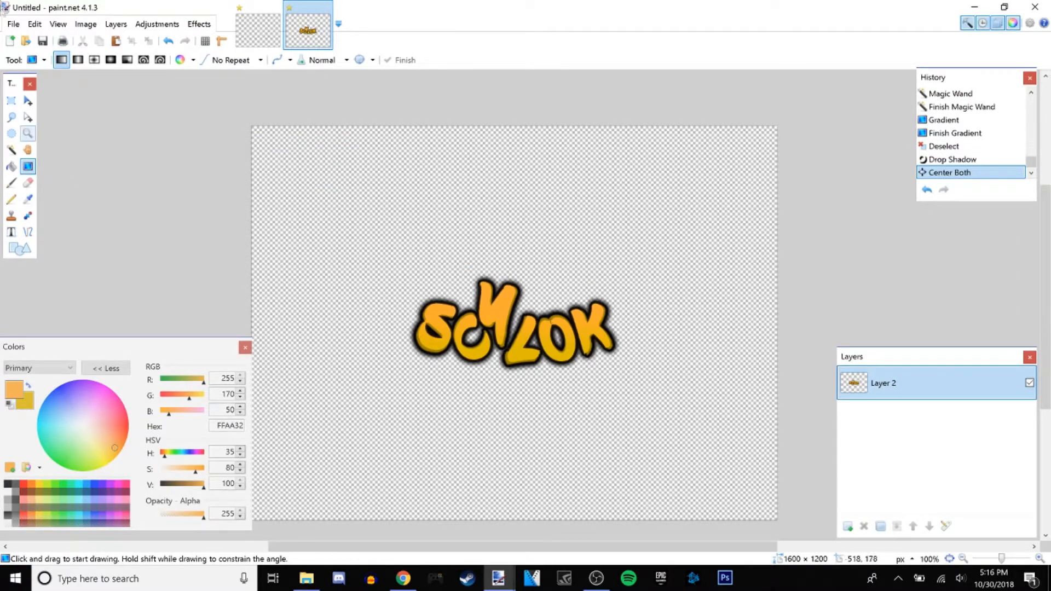
click(12, 24)
click(93, 128)
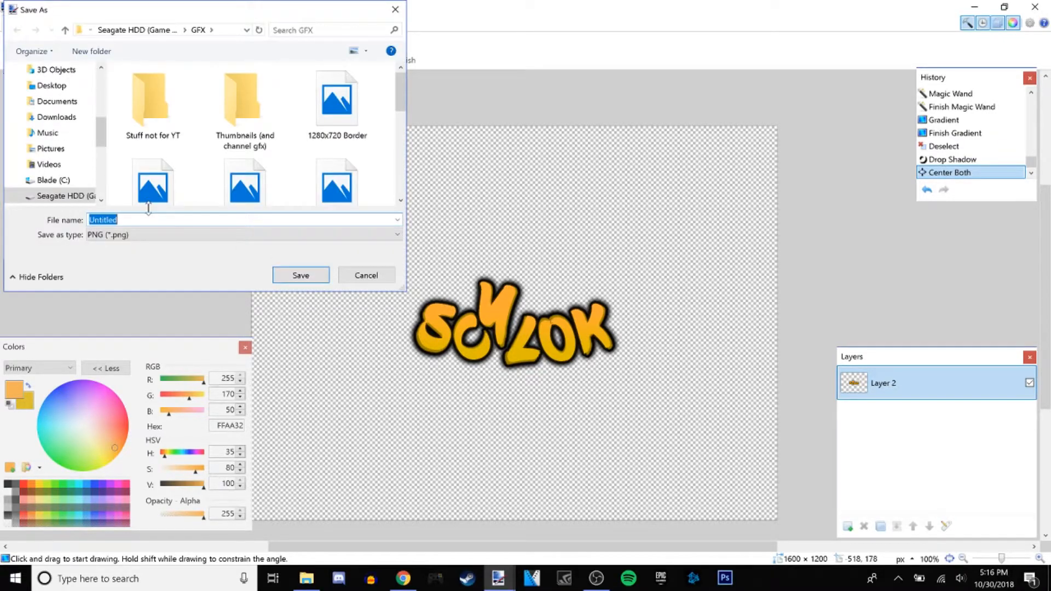
click(159, 235)
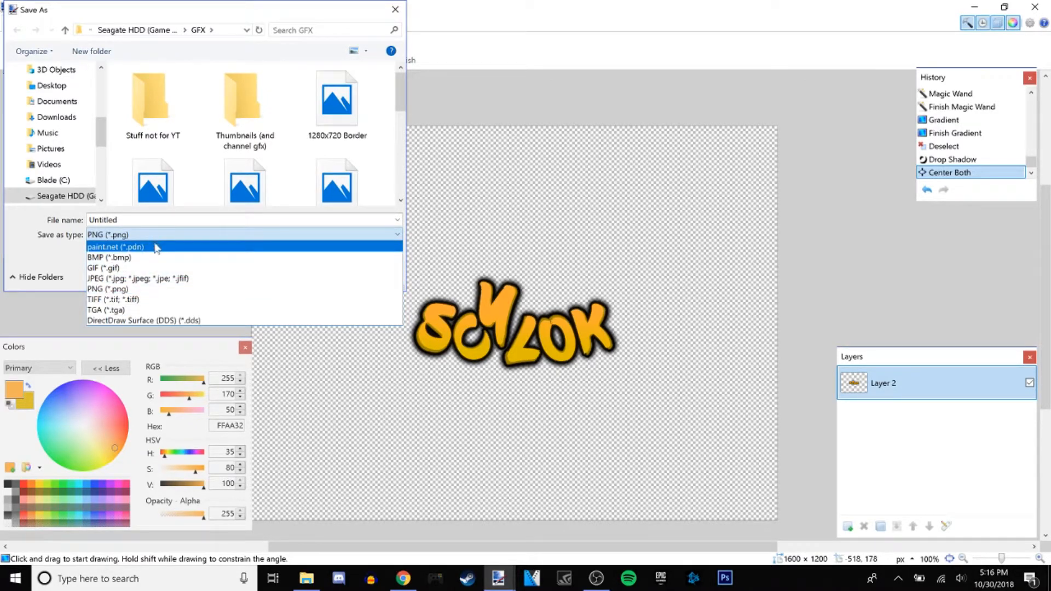
click(158, 250)
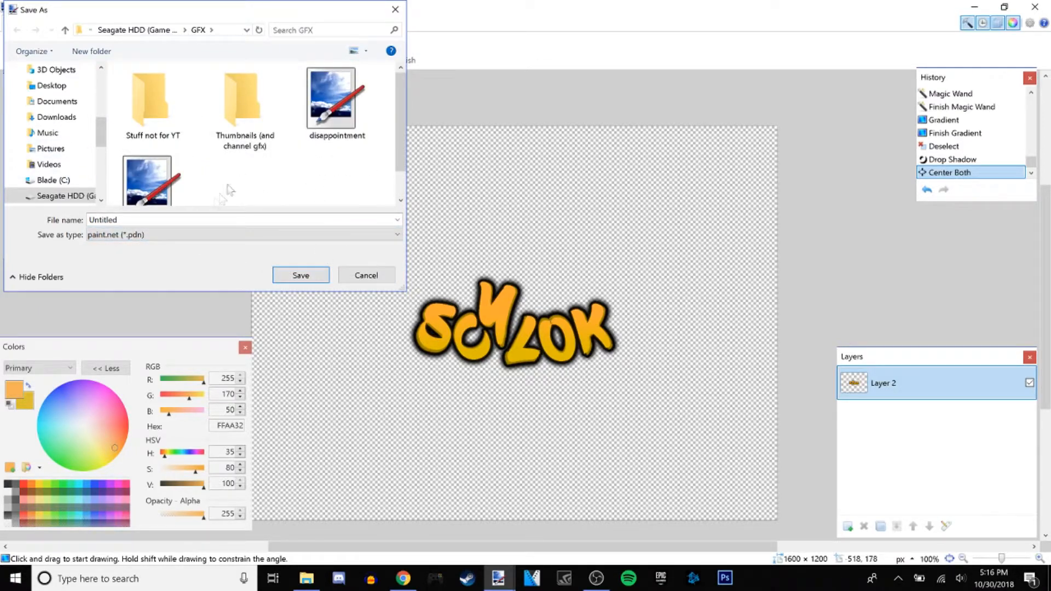
scroll(222, 203, down, 1)
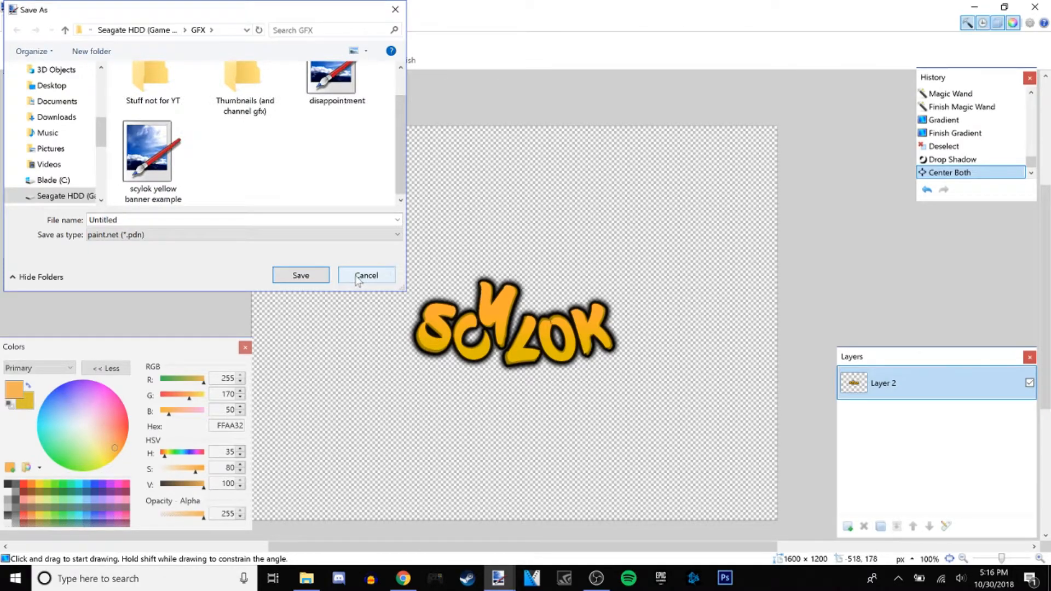
click(365, 275)
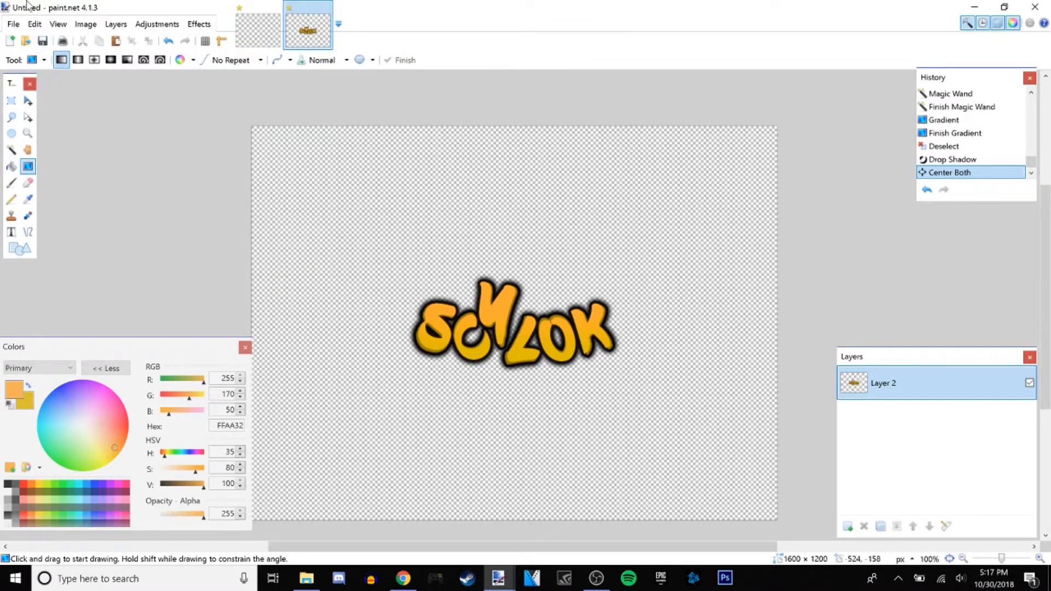
- Create a new blank image 2560 pixels wide and 1440 pixels high
click(33, 26)
click(15, 25)
click(15, 25)
click(34, 41)
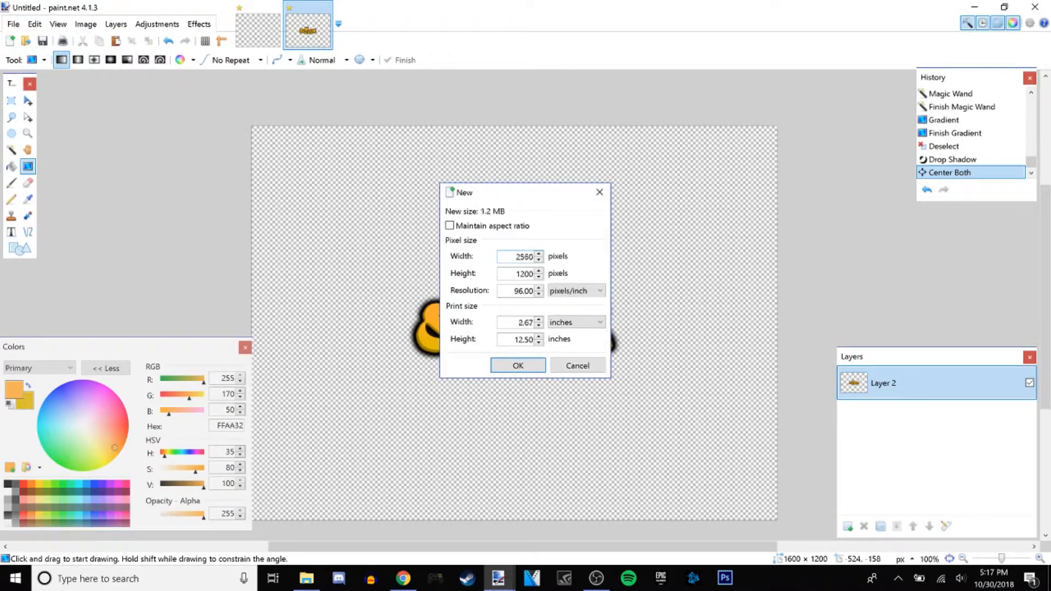
key(Return)
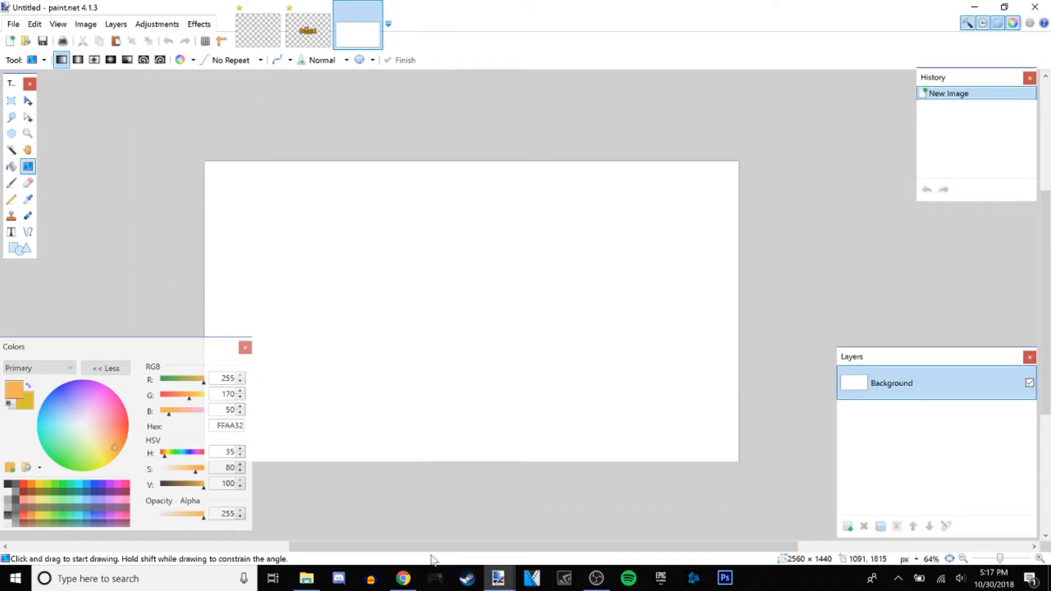
scroll(414, 466, left, 3)
scroll(476, 230, down, 2)
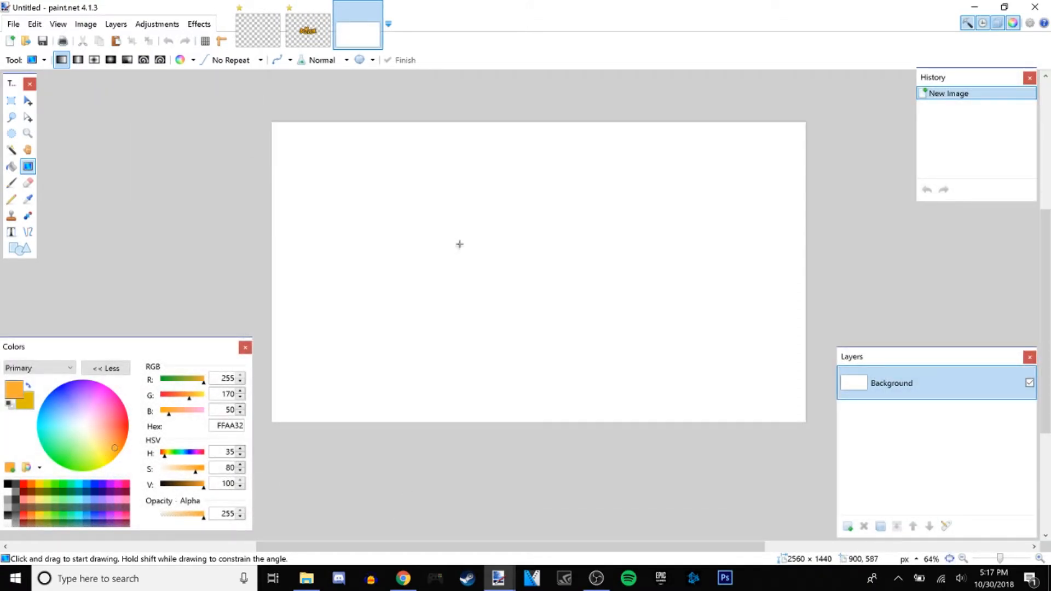
- Switch to File Explorer and copy the Scylok Text image from the GFX folder
click(307, 578)
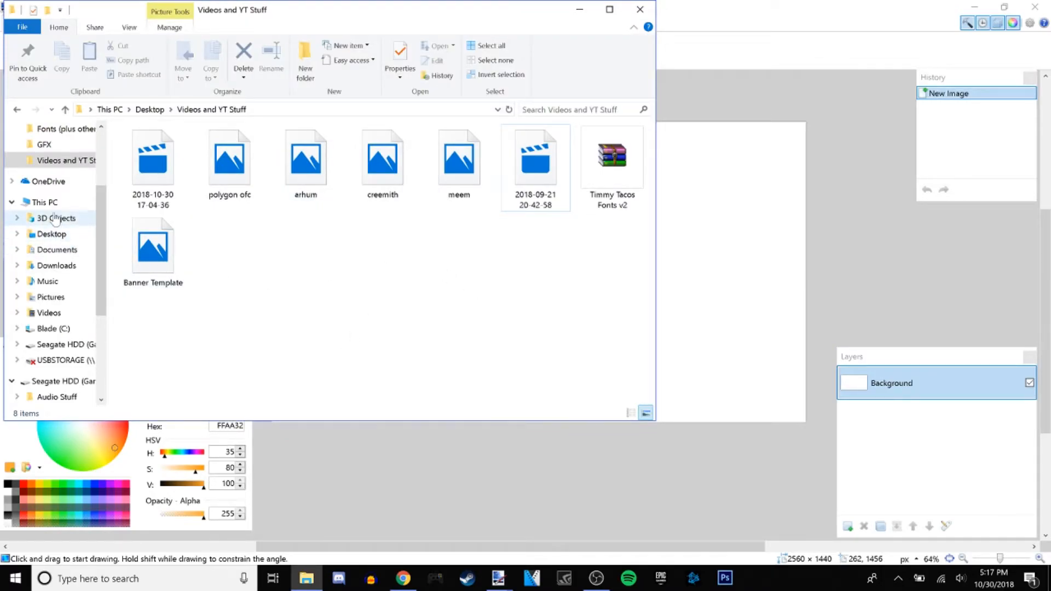
scroll(86, 202, up, 3)
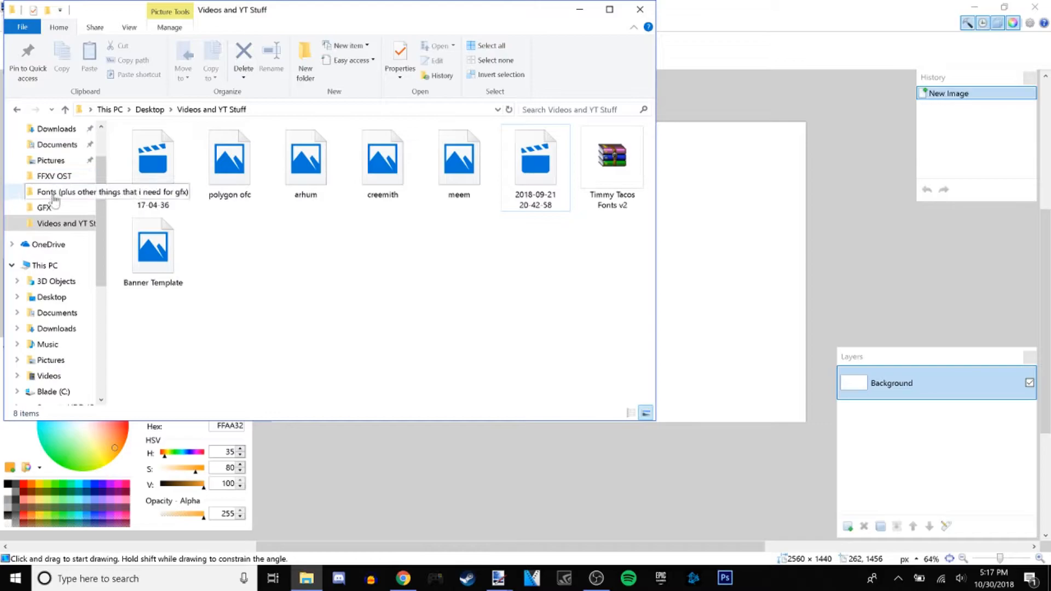
click(71, 206)
scroll(492, 285, up, 3)
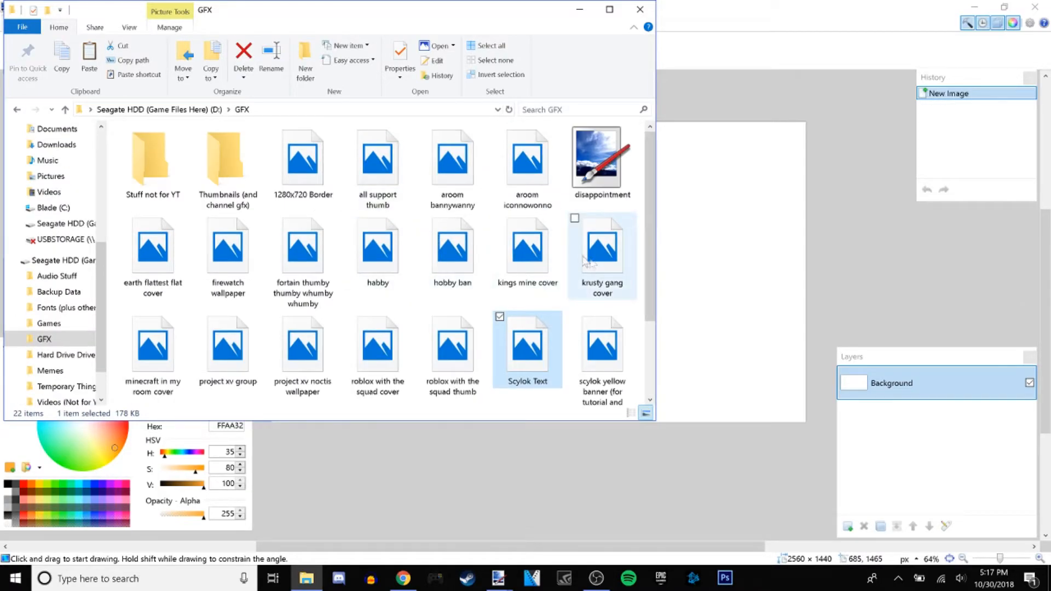
scroll(547, 257, down, 3)
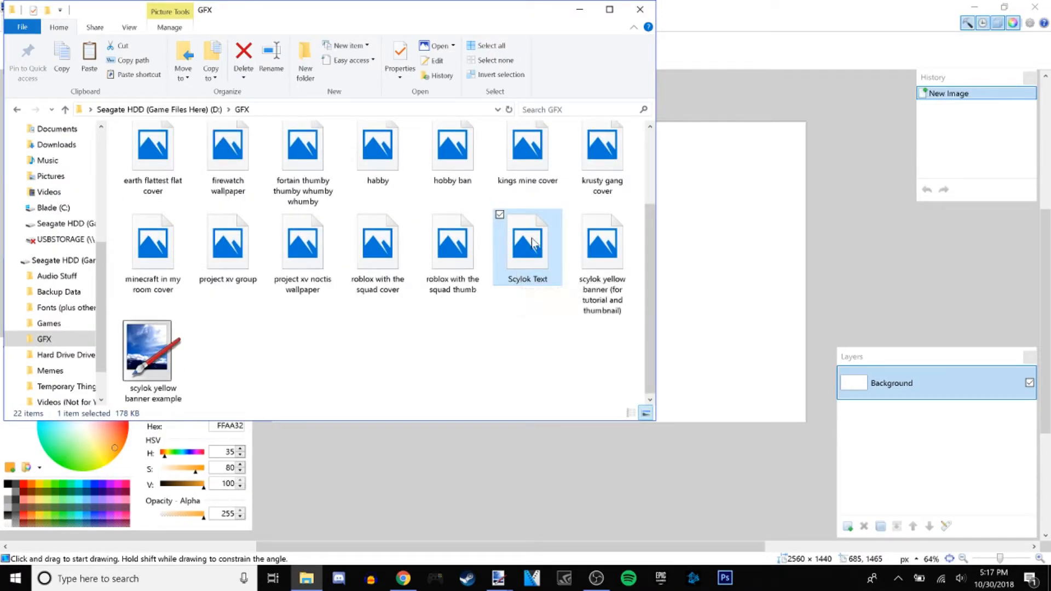
click(640, 10)
- Add a new layer to the blank image, paste the Scylok text onto it near the canvas centre and deselect
click(849, 528)
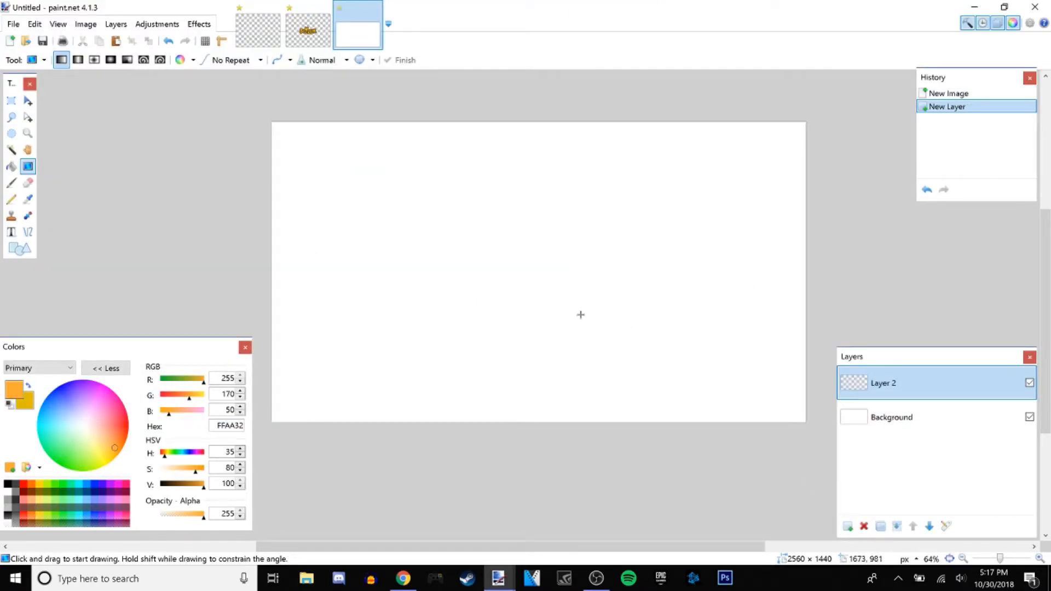
key(ctrl+v)
drag(530, 269, 625, 293)
key(ctrl+d)
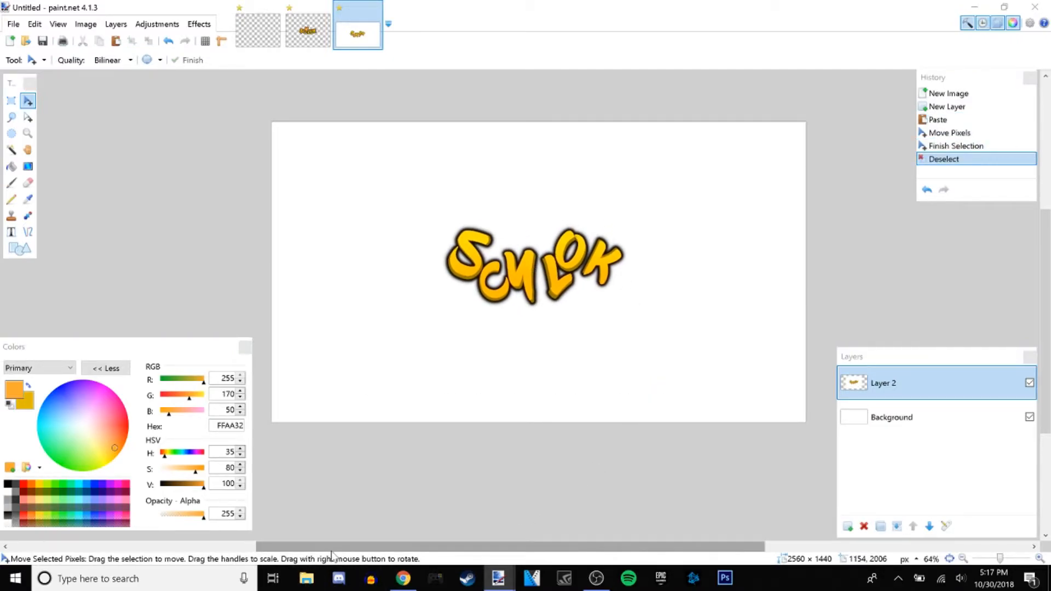
- Switch to File Explorer and copy the Banner Template image from the Videos and YT Stuff folder
click(306, 578)
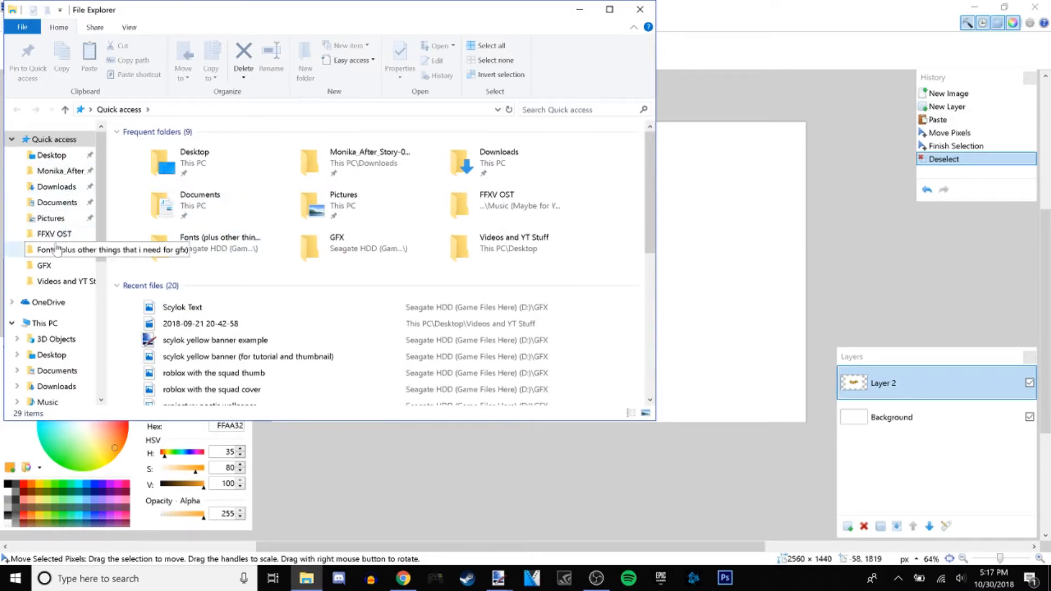
click(41, 282)
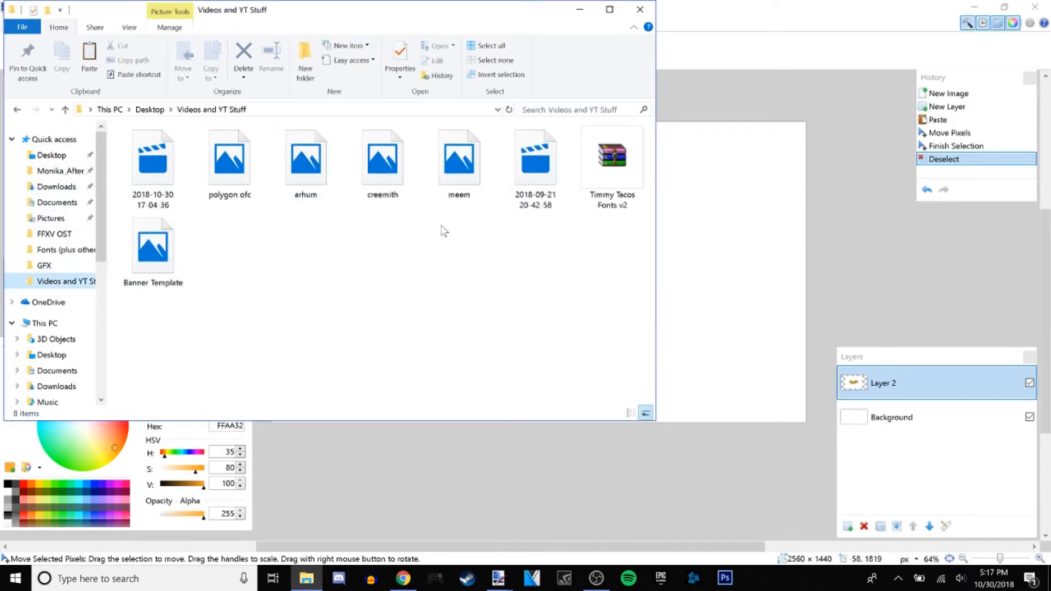
click(165, 257)
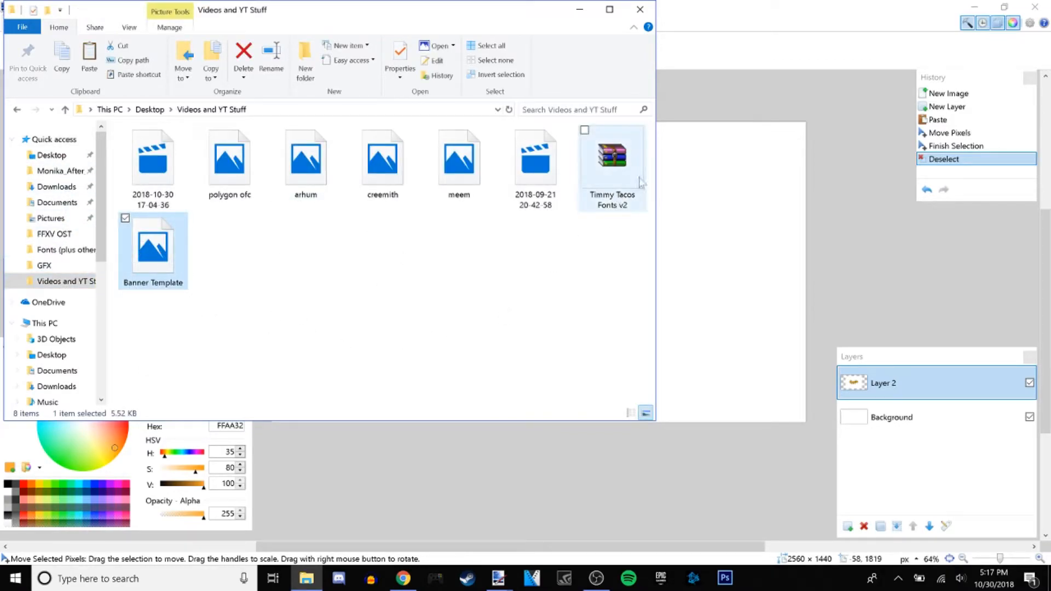
click(580, 10)
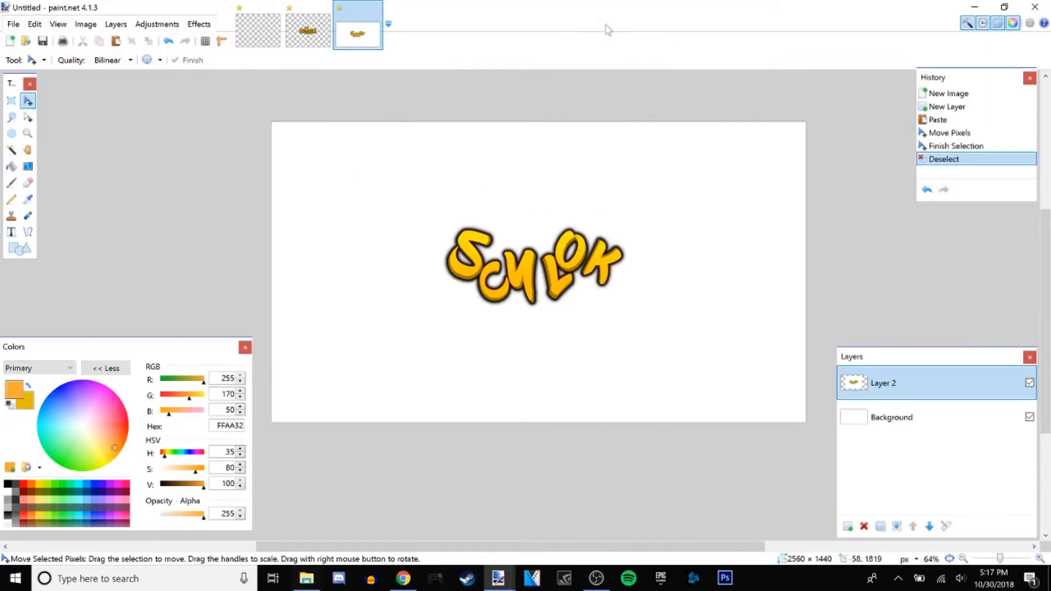
- Add another layer above the text, paste the banner template onto it and deselect
click(847, 527)
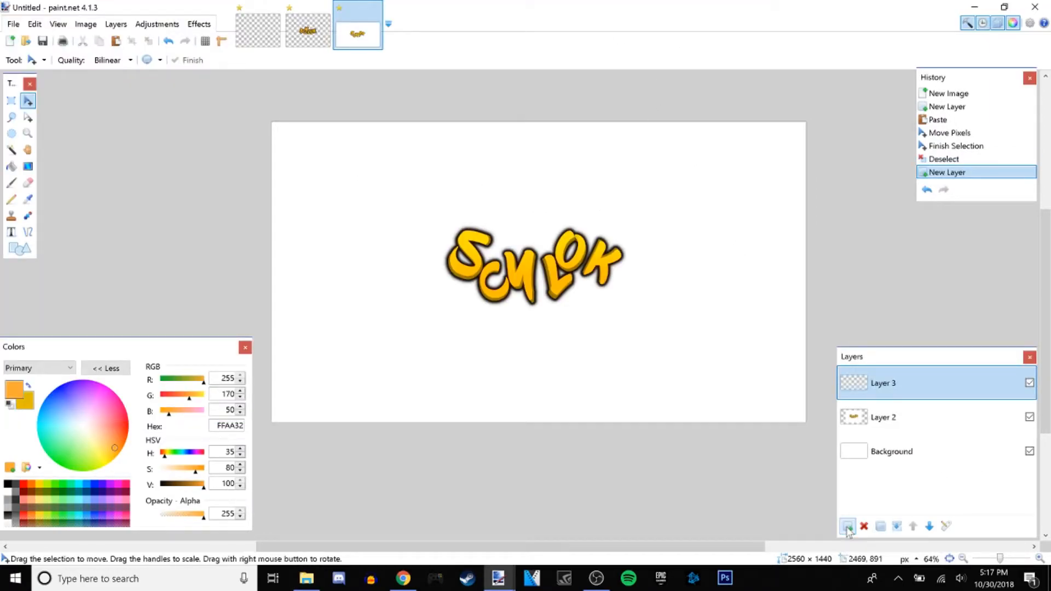
key(ctrl+v)
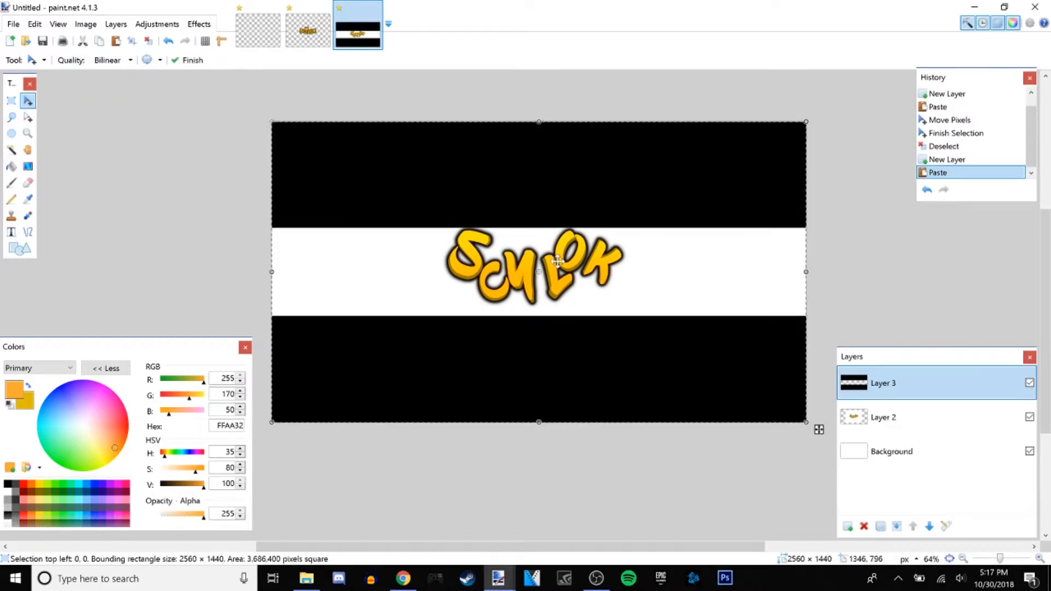
key(ctrl+d)
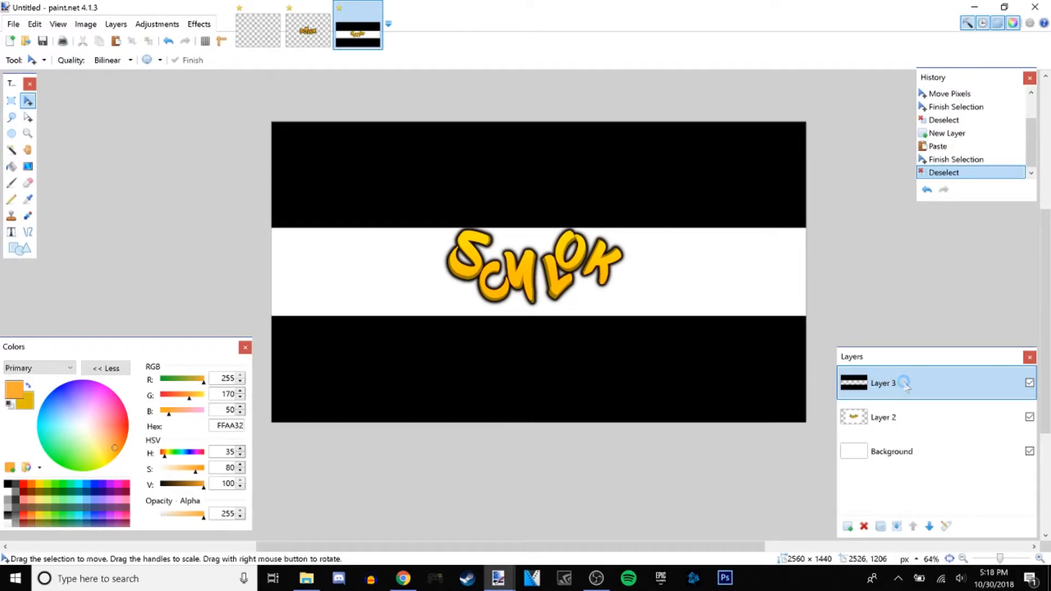
- Lower the banner template layer's opacity to make its black bands semi-transparent, and make the text layer active
double_click(907, 386)
drag(607, 314, 578, 314)
click(548, 342)
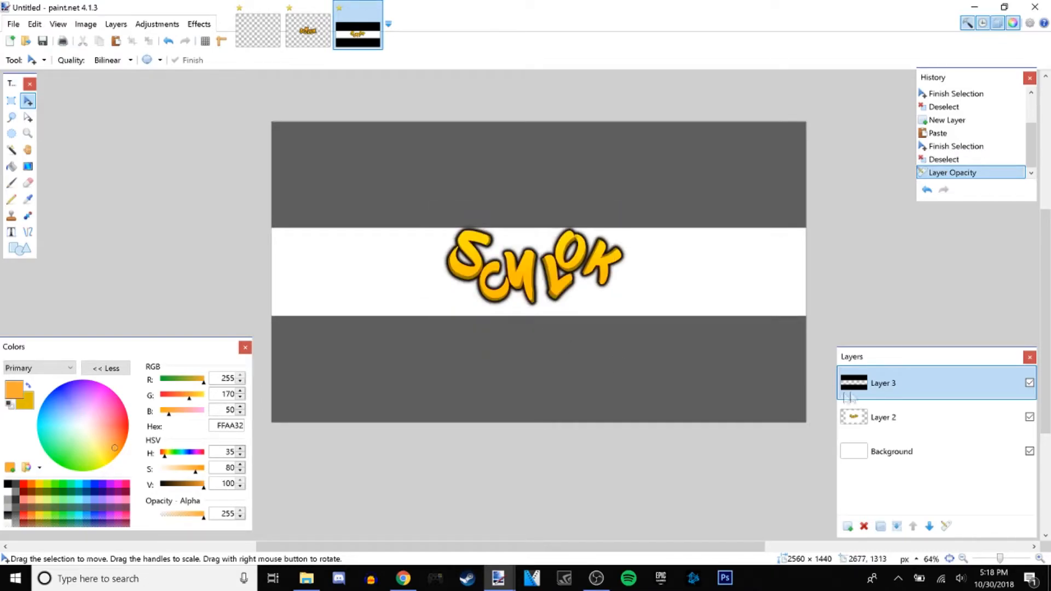
click(906, 422)
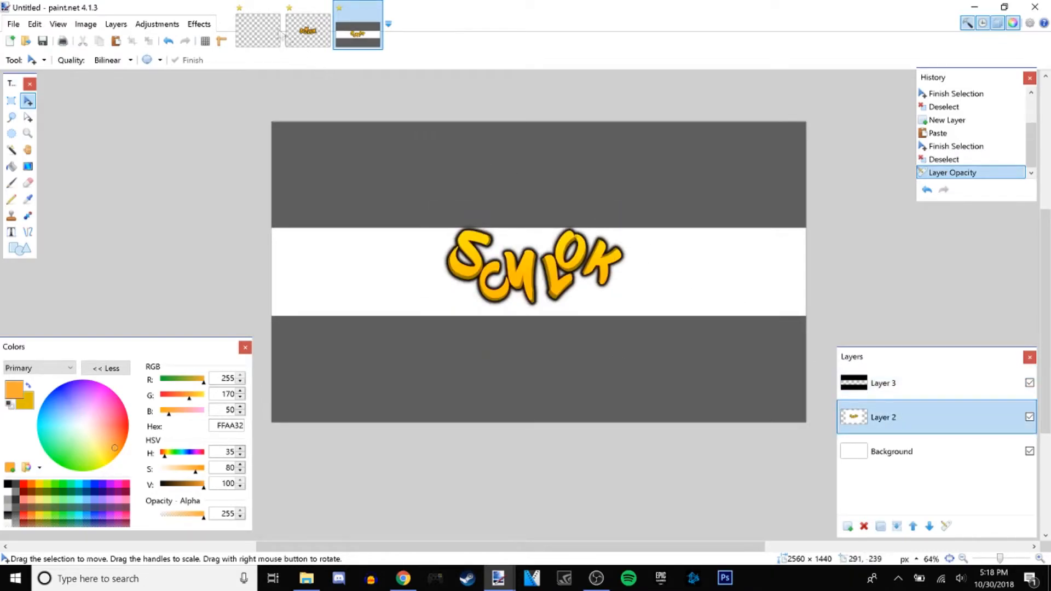
- Center the text layer horizontally and vertically on the canvas, and erase the faint outer shadow around the letters using the Magic Wand
click(198, 24)
click(247, 39)
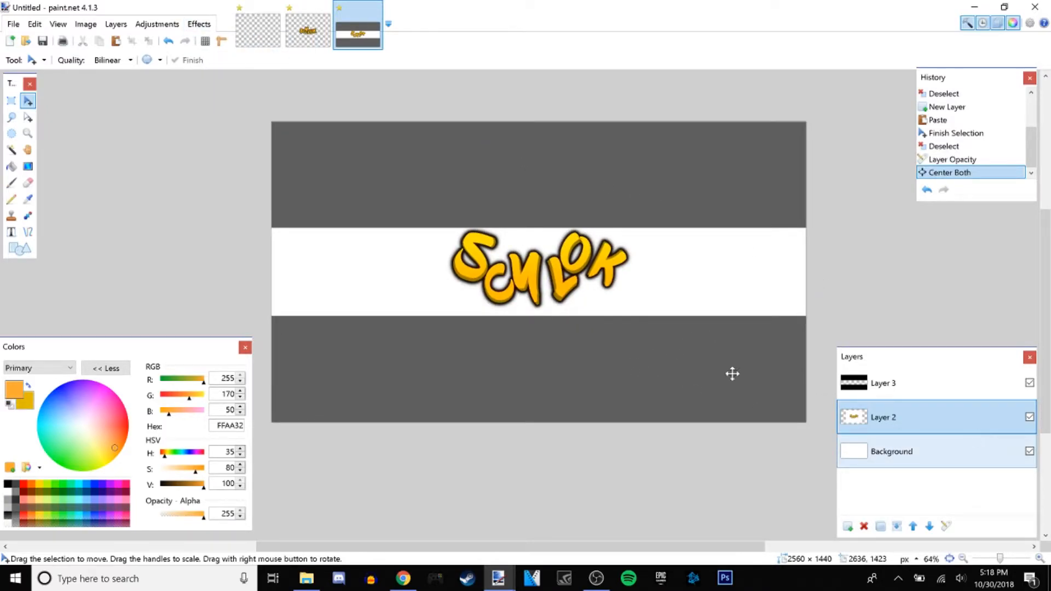
click(11, 149)
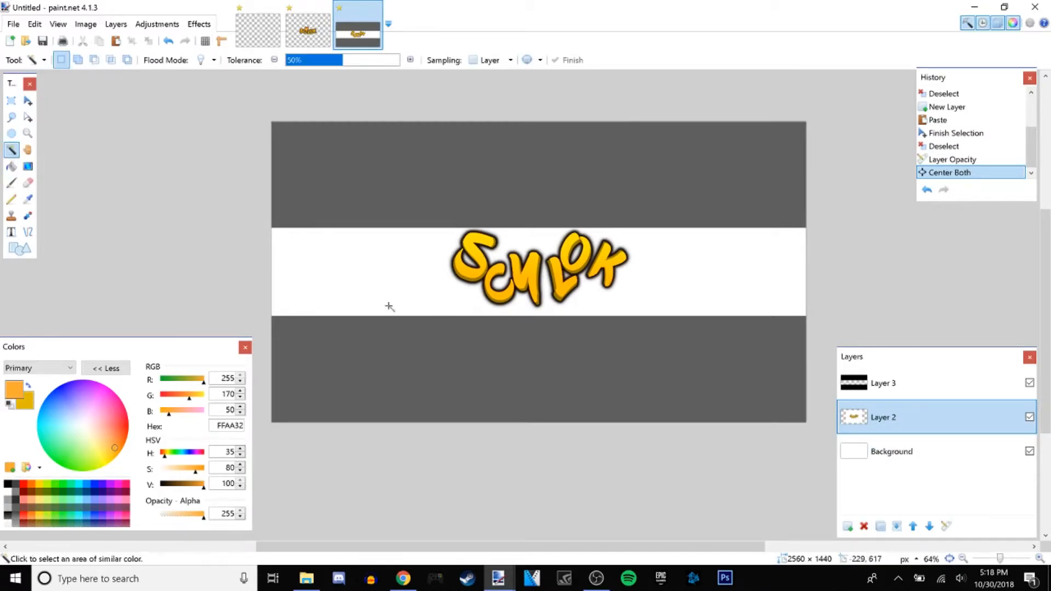
click(456, 285)
key(Delete)
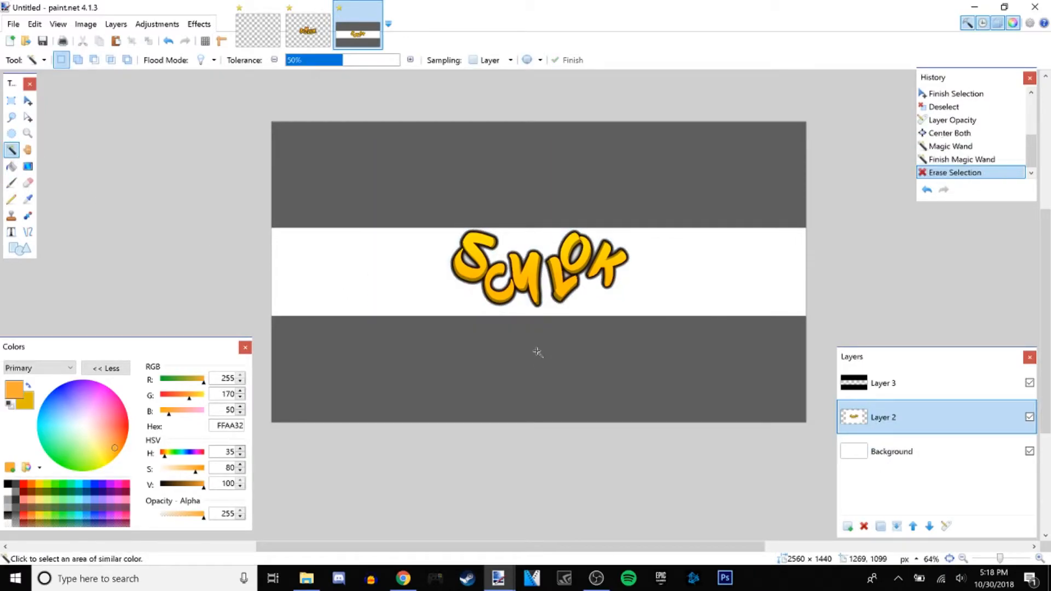
- Make the Background layer active
key(alt+Page_Up)
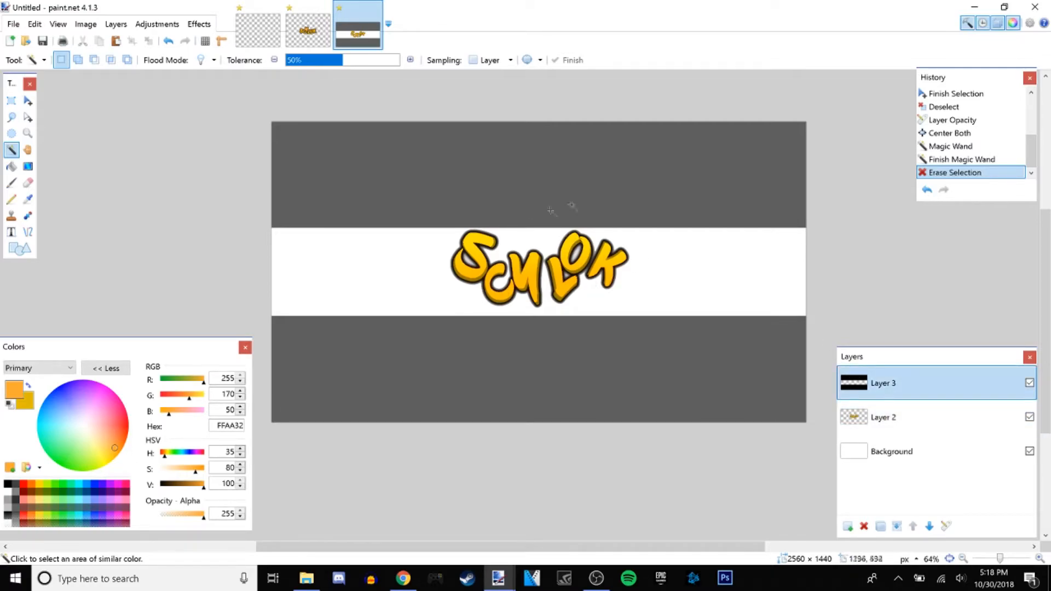
click(882, 430)
scroll(517, 307, up, 1)
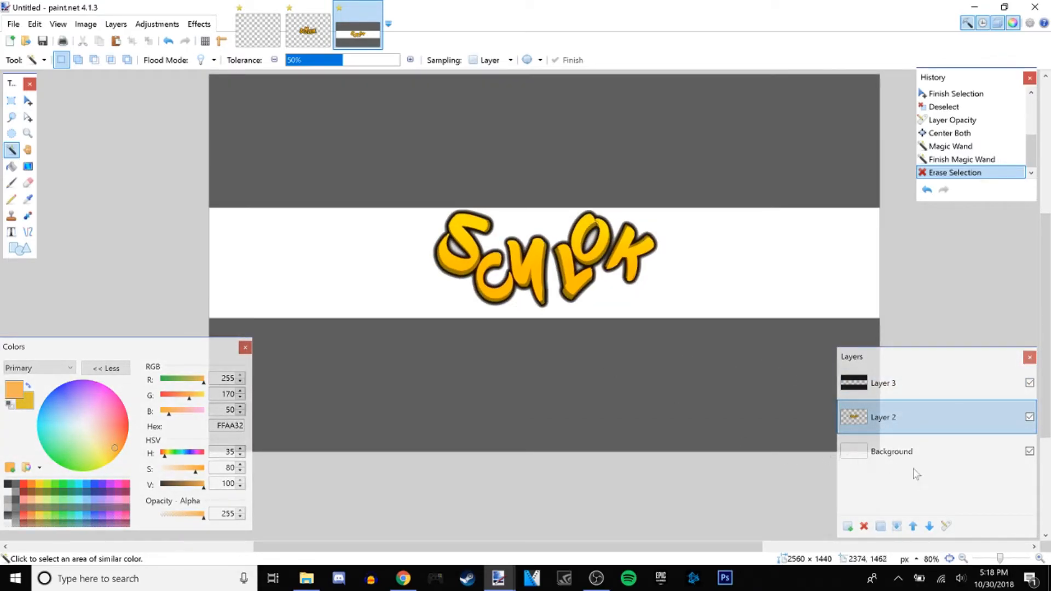
click(908, 454)
- Open a new maximized Chrome window and run a Google image search for "overwatch map wallpaper 4k"
right_click(403, 578)
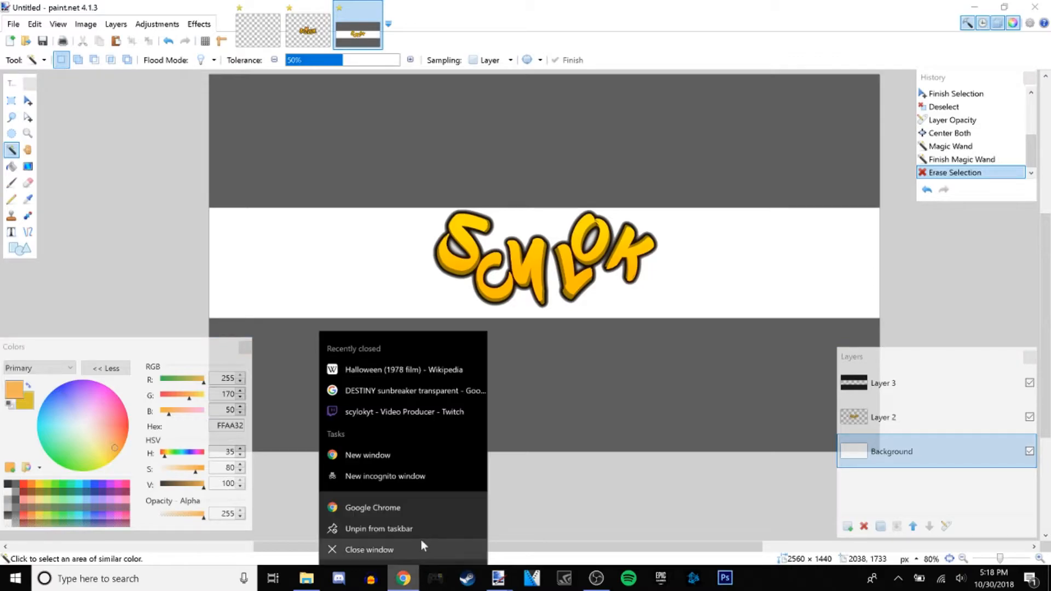
click(421, 455)
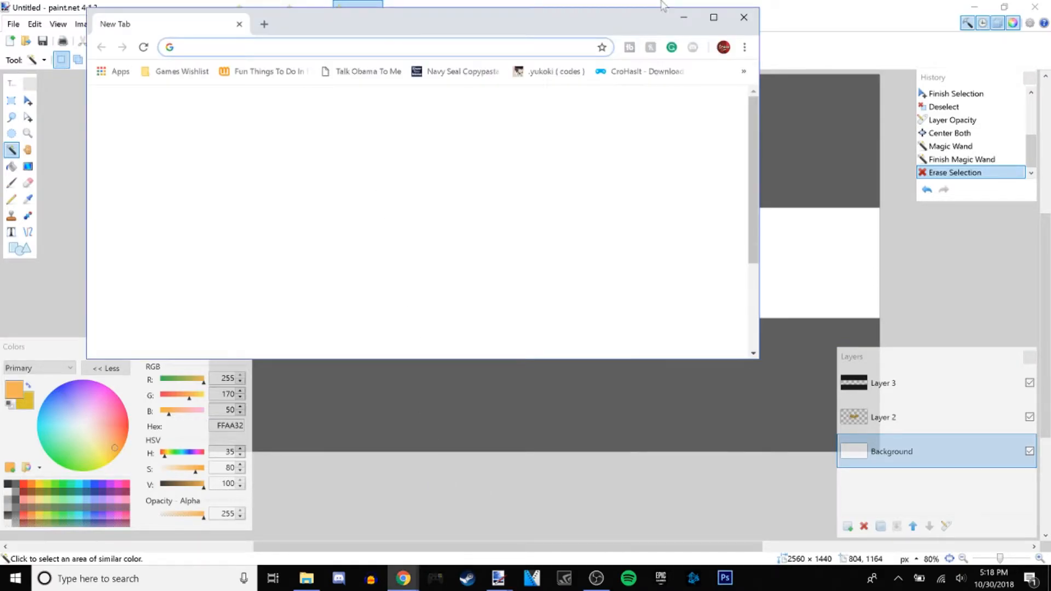
click(715, 17)
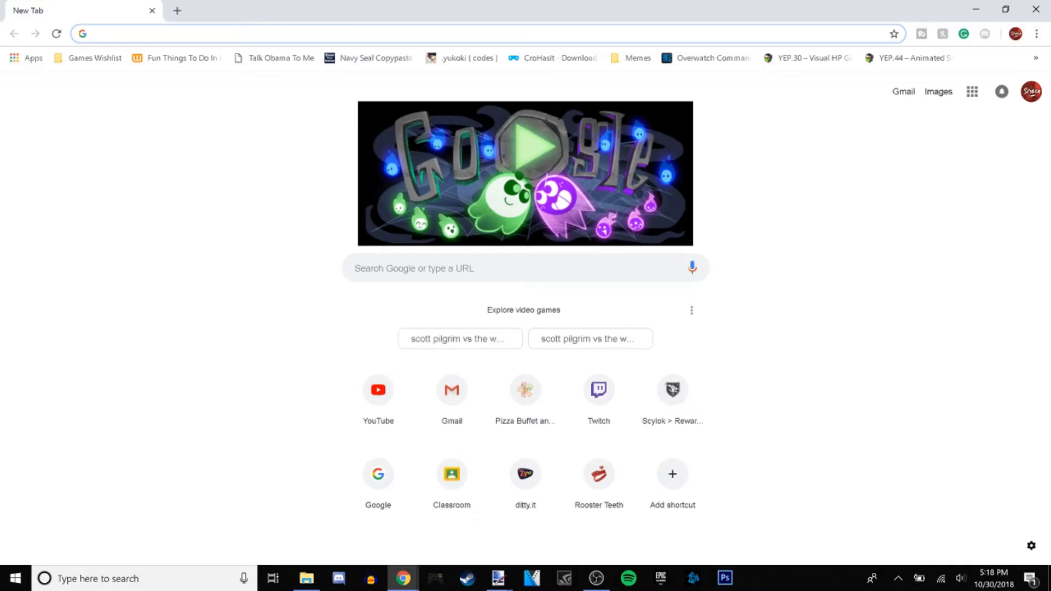
text(overwatch w)
key(BackSpace)
text(map wl)
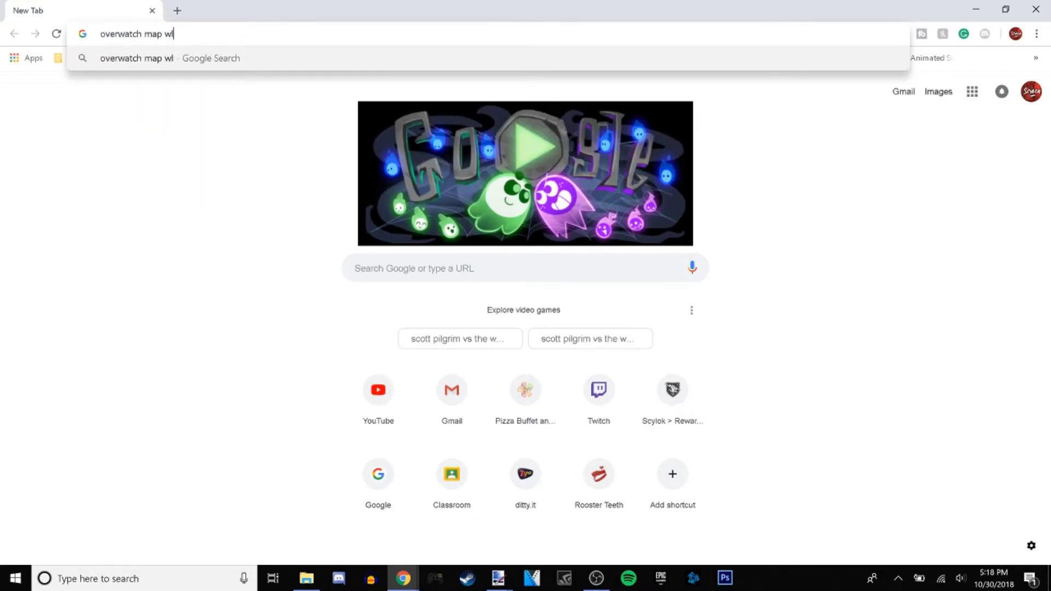
text(llpaper 4k)
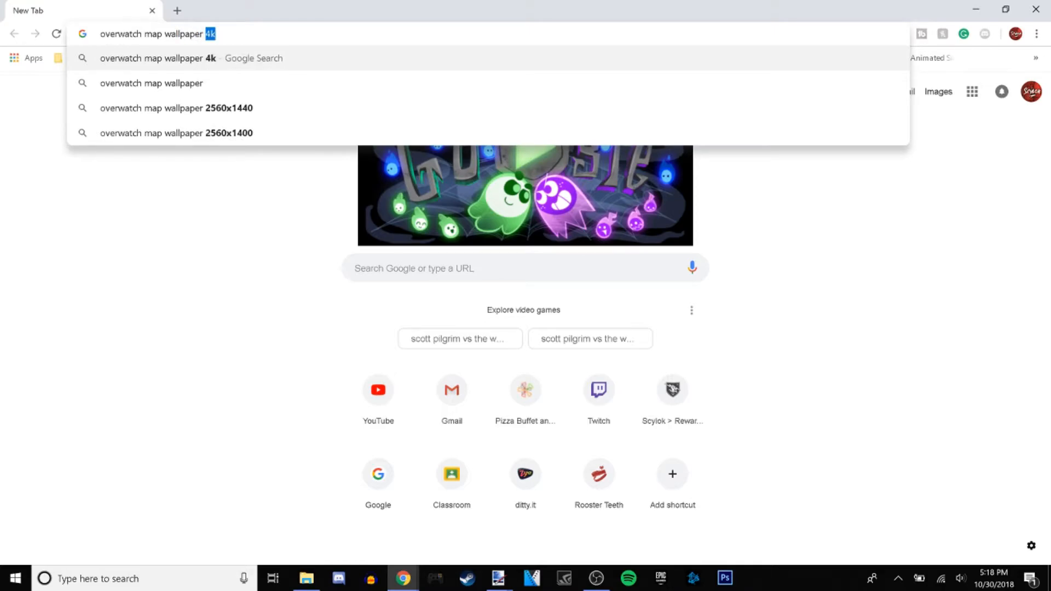
key(Return)
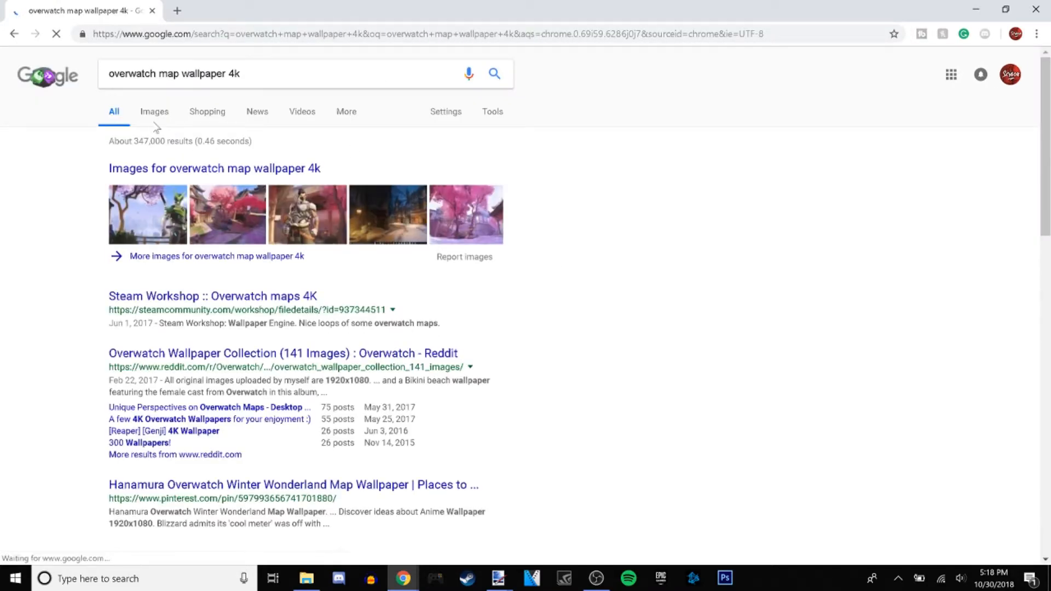
click(158, 116)
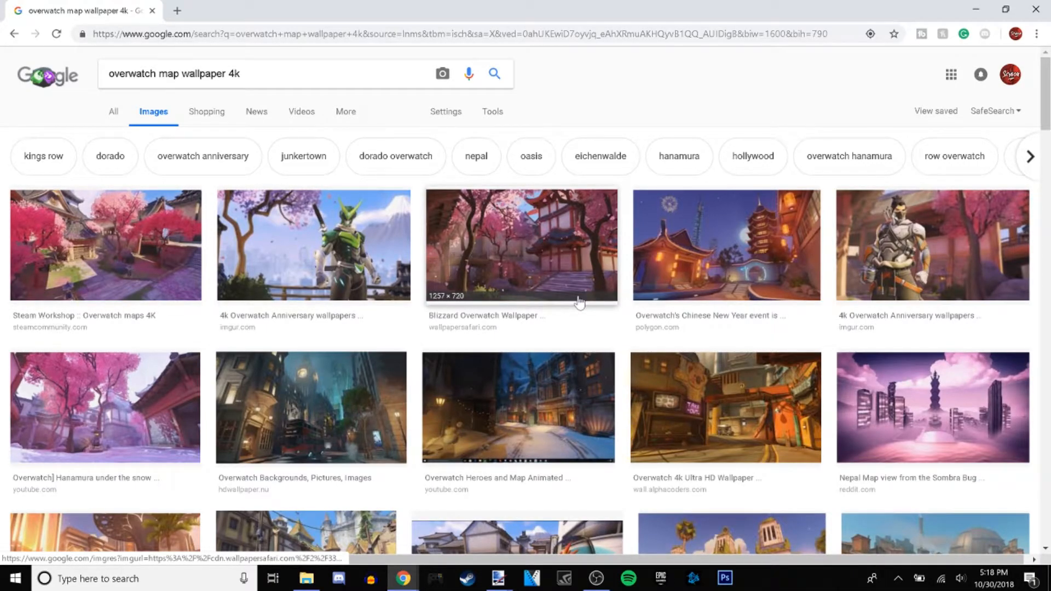
- Copy the full preview of the night-time Chinese New Year Overwatch map from the image results and return to paint.net
click(714, 263)
right_click(370, 342)
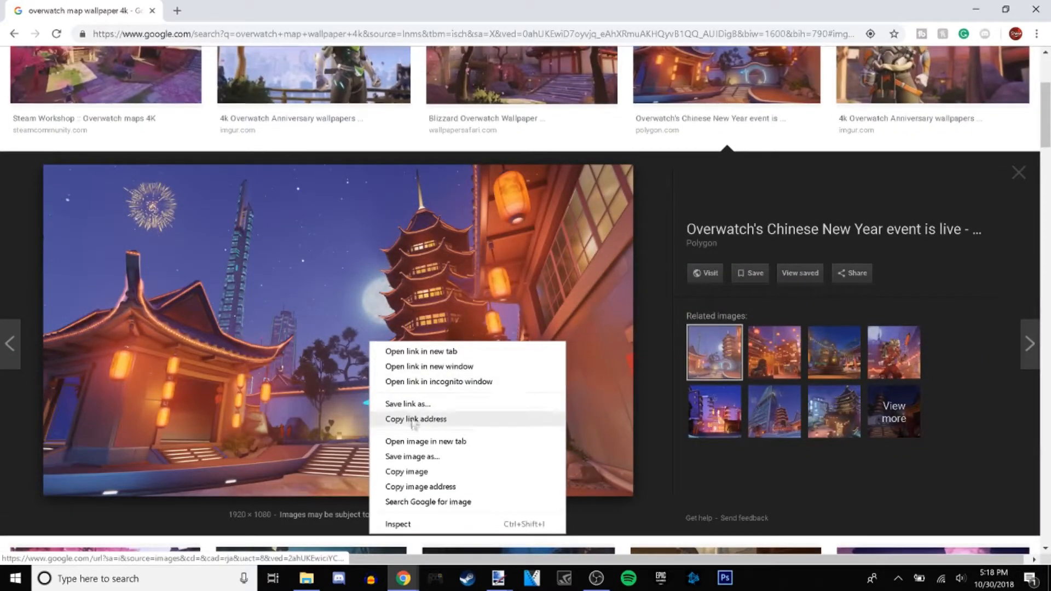
click(423, 472)
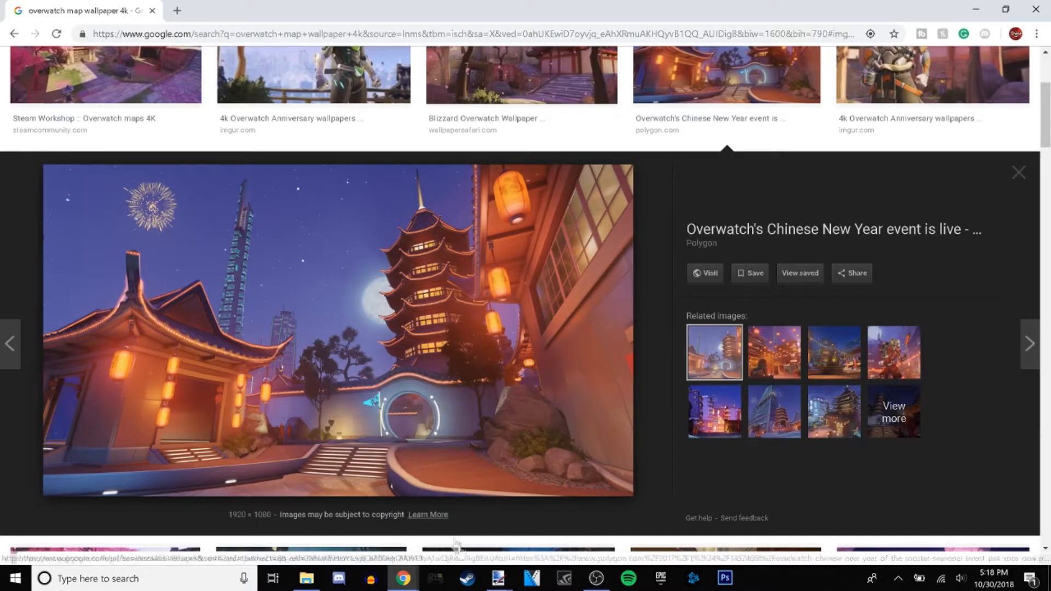
mouse_move(498, 577)
click(628, 546)
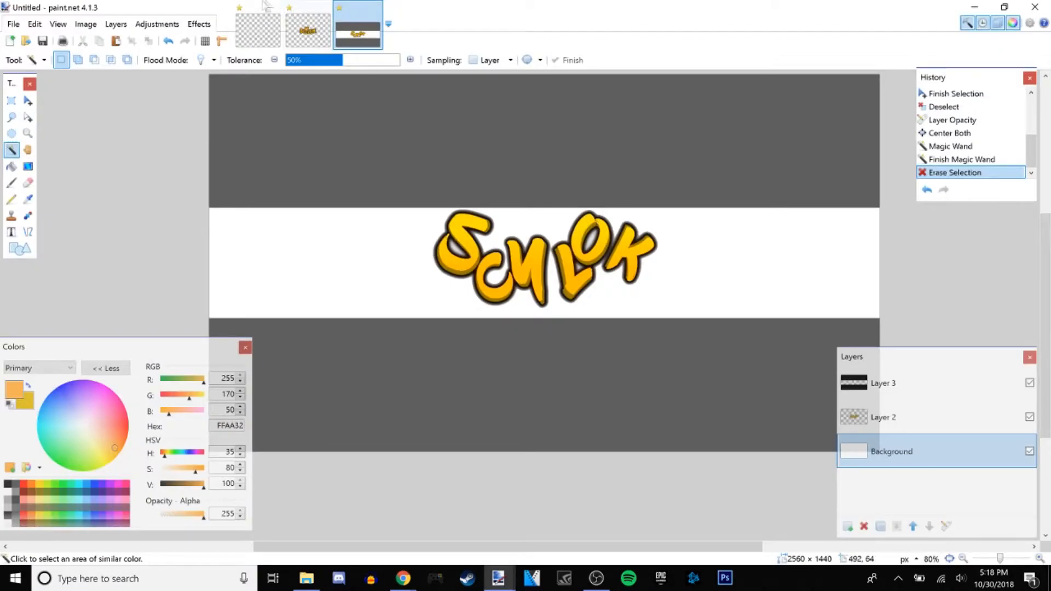
- Close the blank image and the old Scylok text image without saving them, leaving only the banner open
click(275, 22)
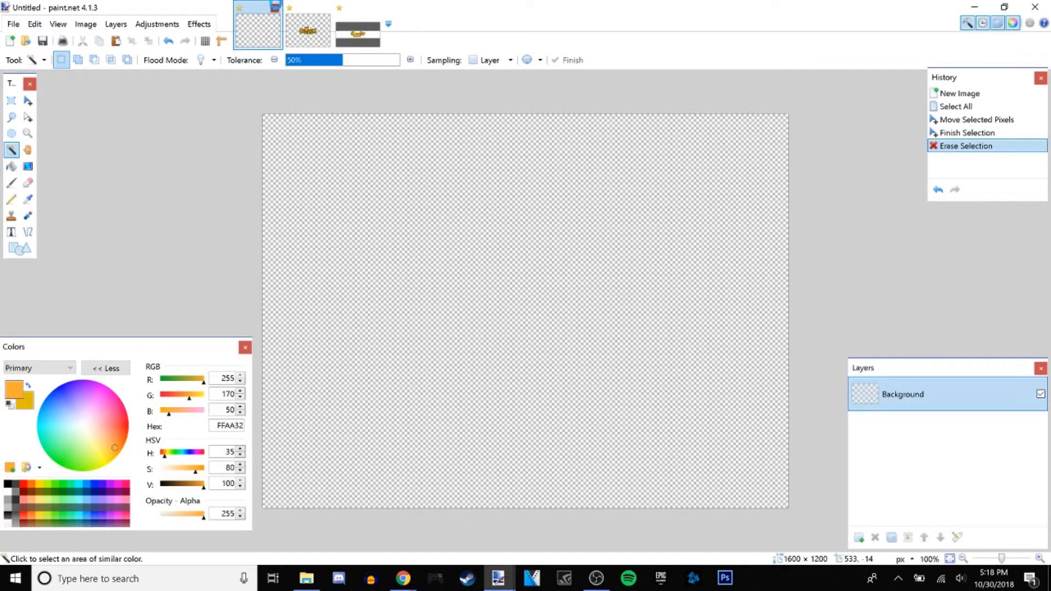
click(277, 7)
click(500, 387)
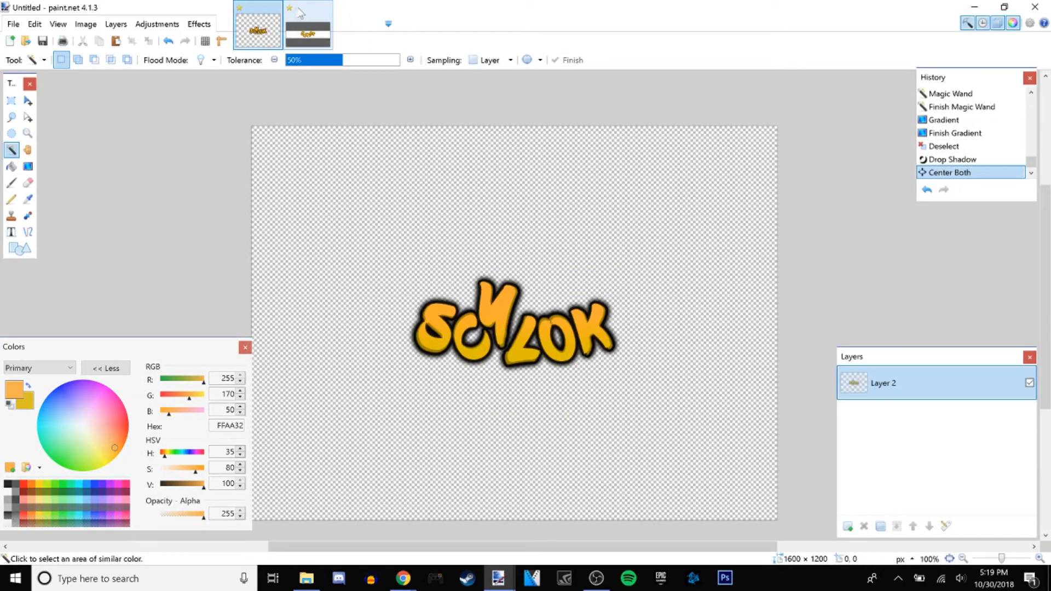
click(275, 7)
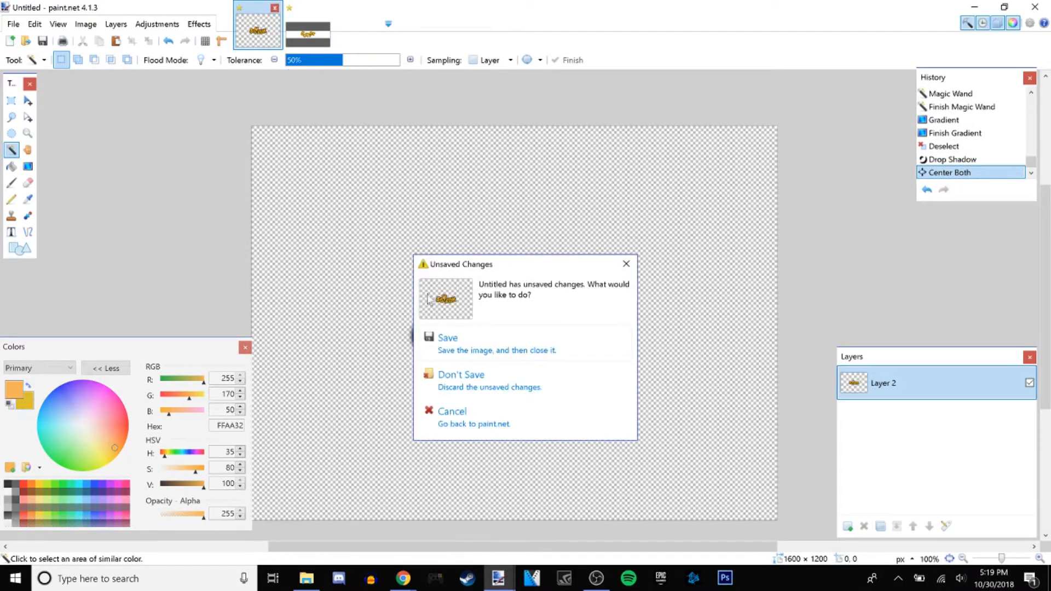
click(461, 384)
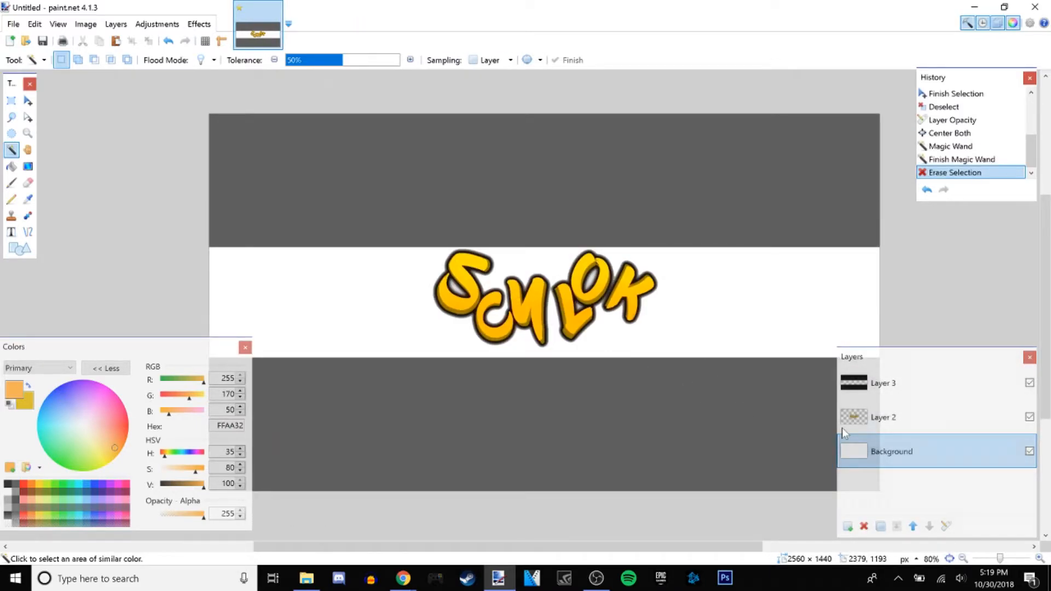
- Paste the Overwatch map wallpaper onto the Background layer, enlarge it to fill the 2560 x 1440 canvas and deselect
key(ctrl+v)
drag(711, 399, 901, 495)
key(ctrl+d)
scroll(614, 410, down, 2)
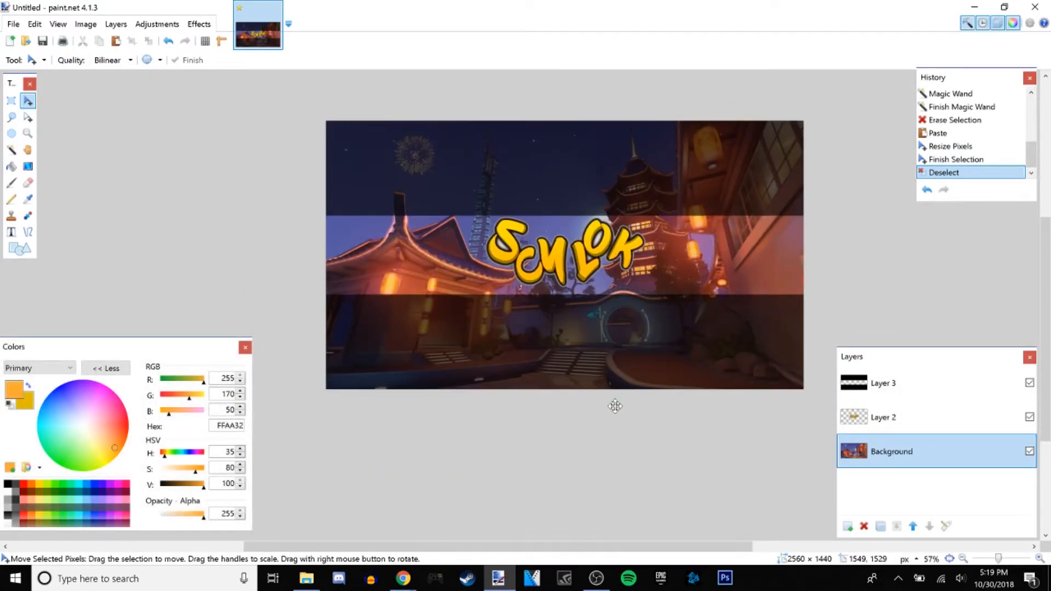
- Switch to File Explorer, copy the Texture image from the Fonts (plus other things that i need for gfx) folder and return to paint.net
click(308, 584)
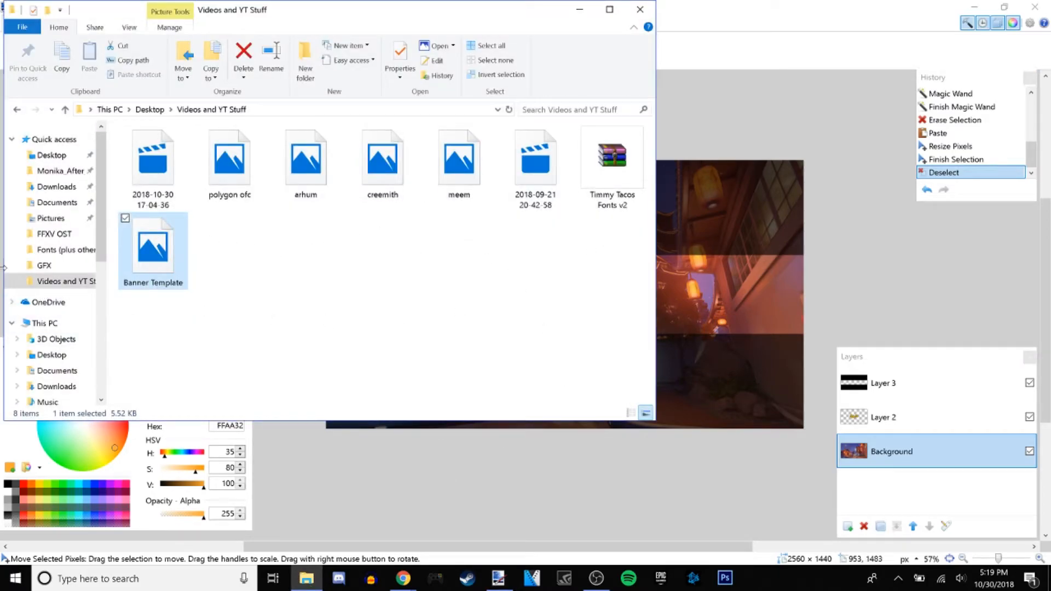
scroll(64, 317, down, 4)
scroll(64, 317, down, 2)
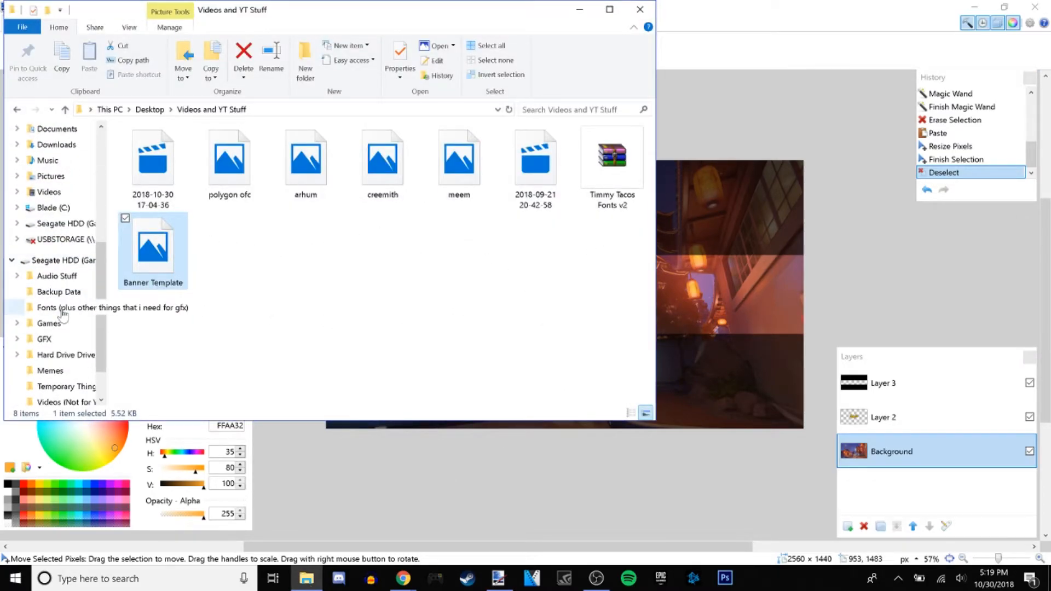
click(44, 339)
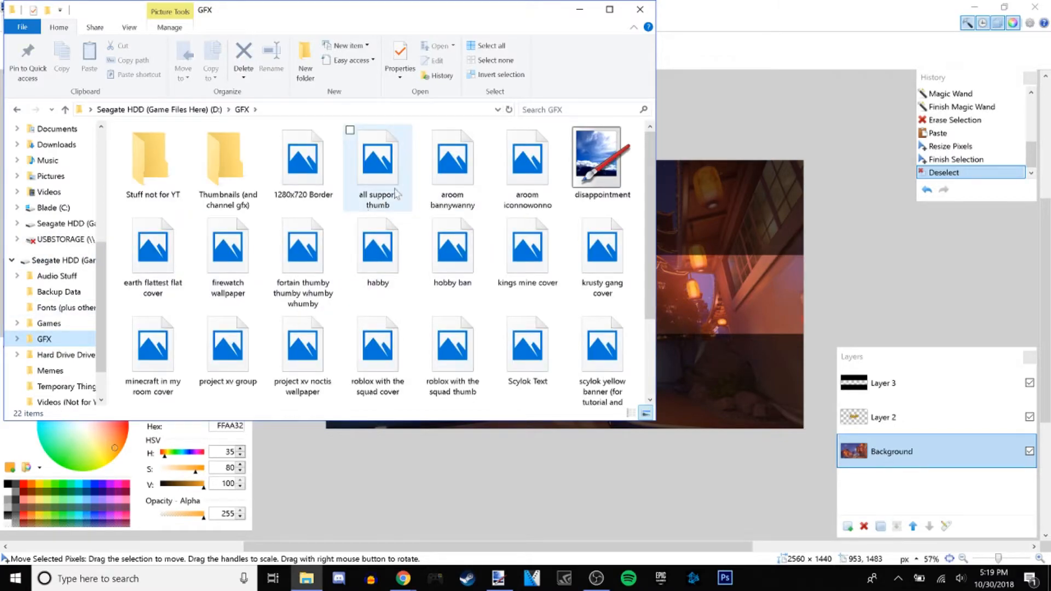
scroll(422, 221, down, 2)
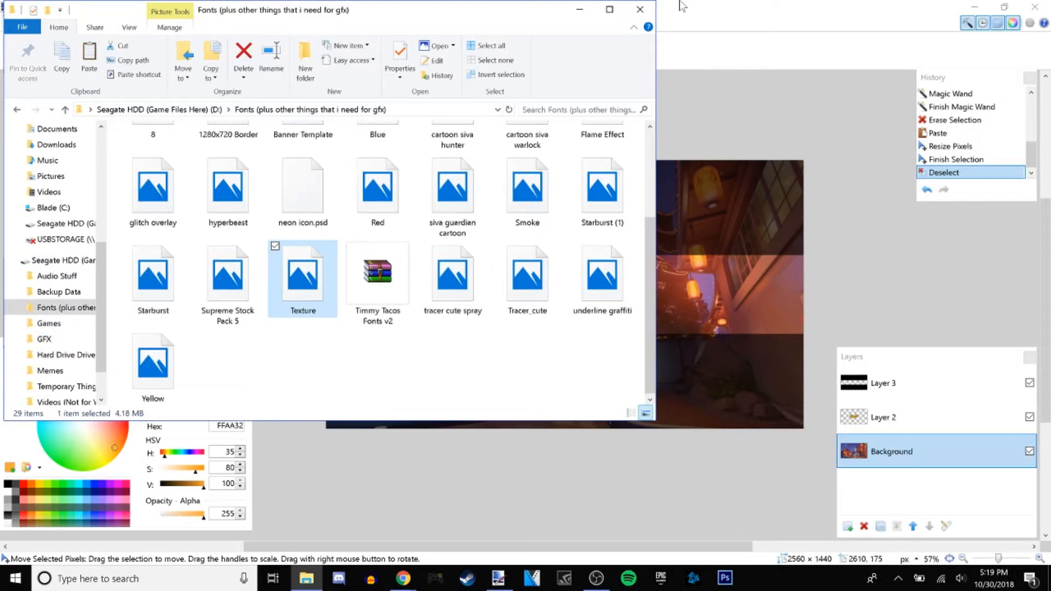
click(919, 451)
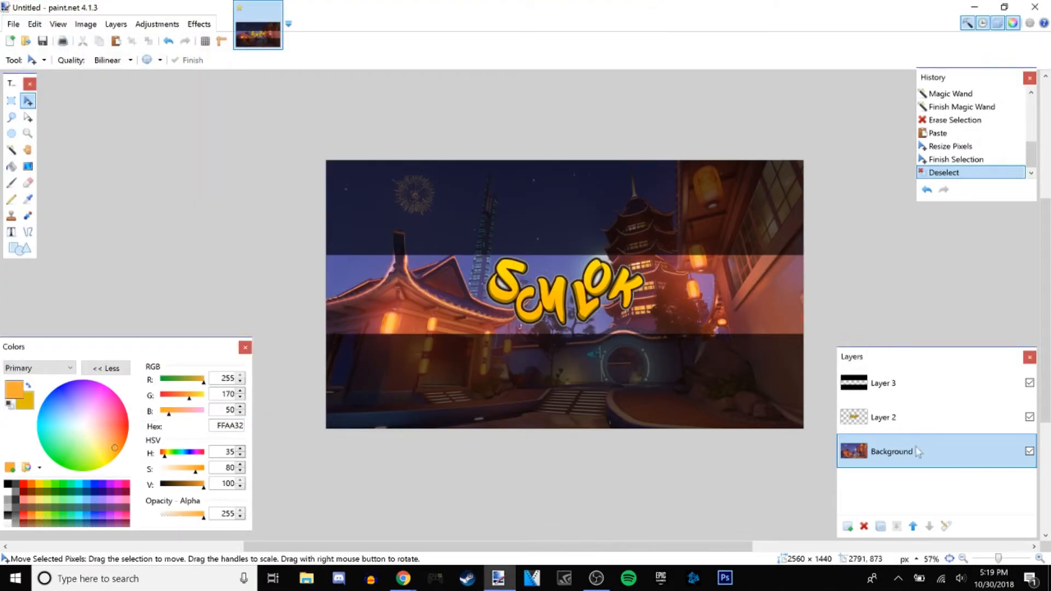
- Add a new layer above the Background, paste the red texture onto it and deselect
click(850, 526)
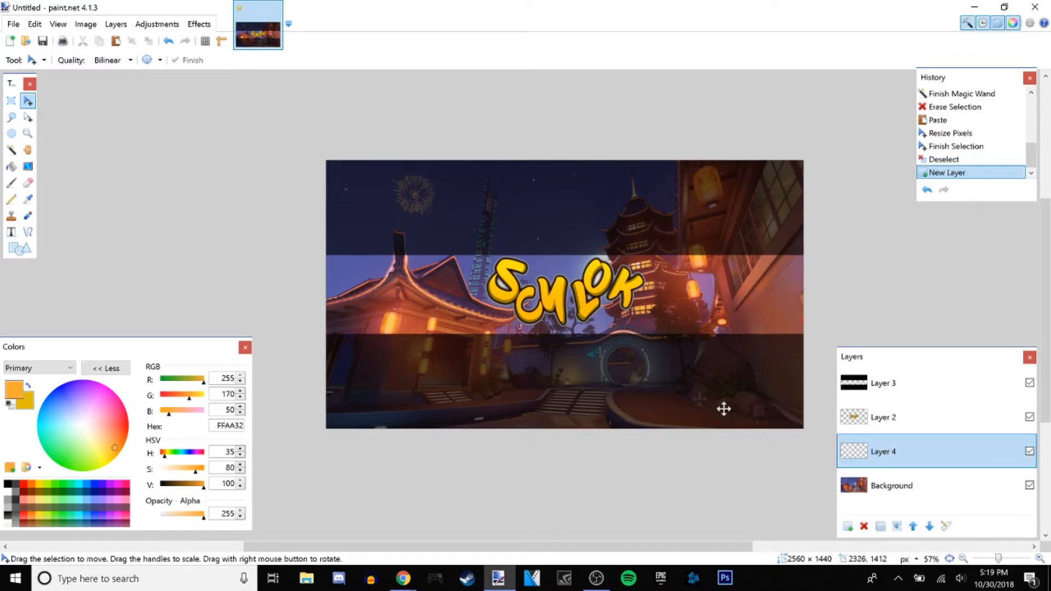
key(ctrl+v)
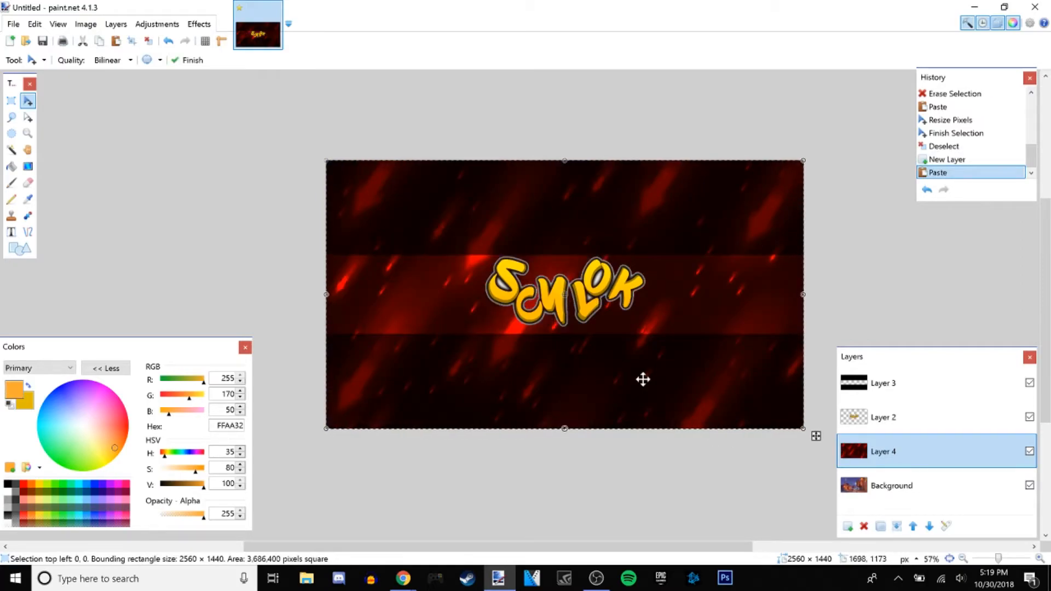
key(ctrl+d)
- Set the red texture layer's blending mode to Glow and its opacity to 157
double_click(885, 465)
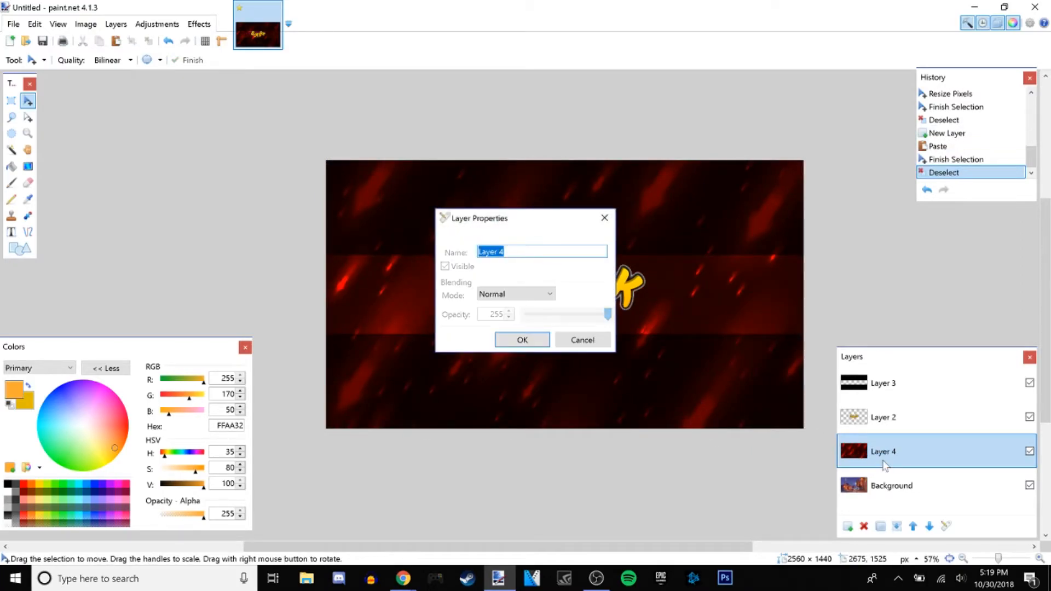
click(549, 294)
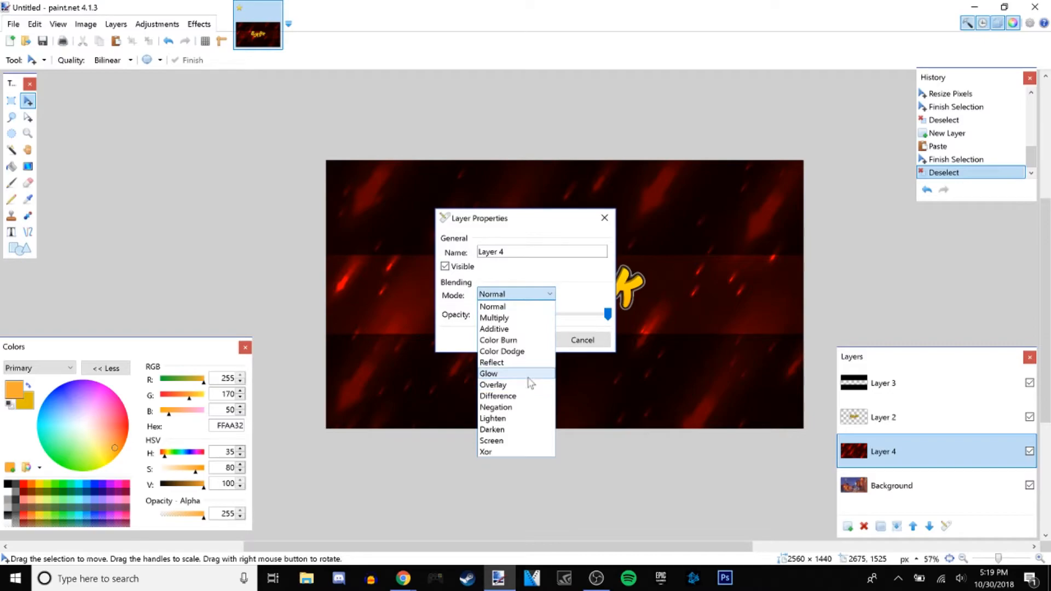
click(527, 375)
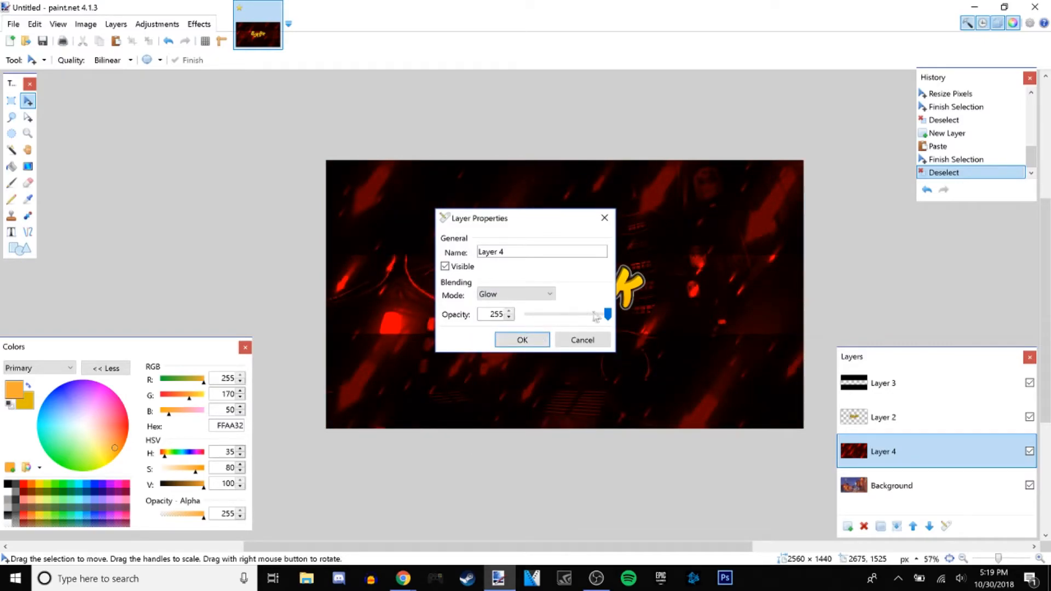
mouse_move(606, 318)
mouse_down()
mouse_move(581, 321)
mouse_move(592, 320)
mouse_up()
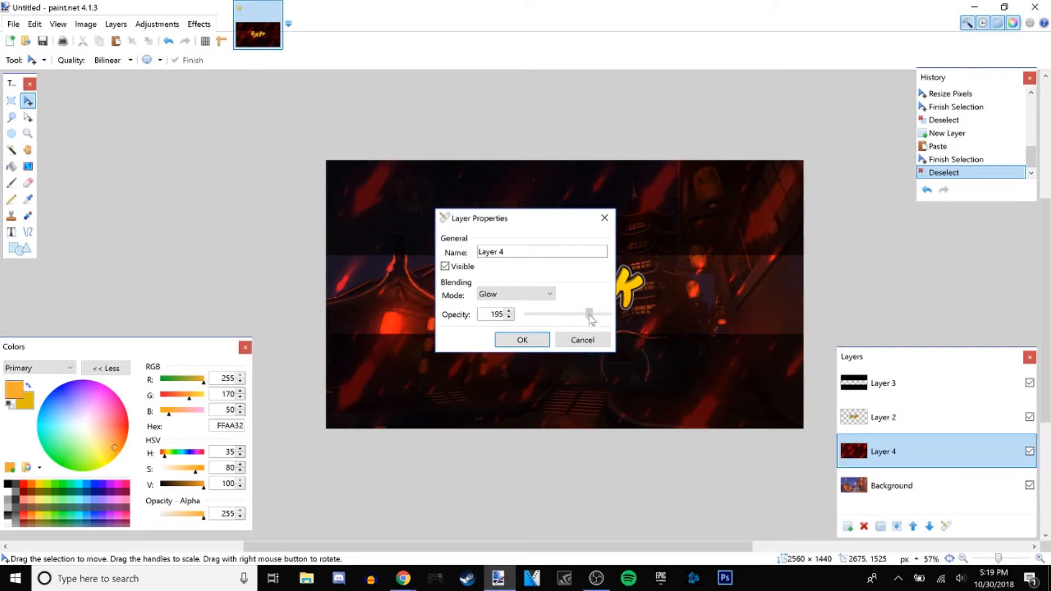
drag(585, 319, 579, 317)
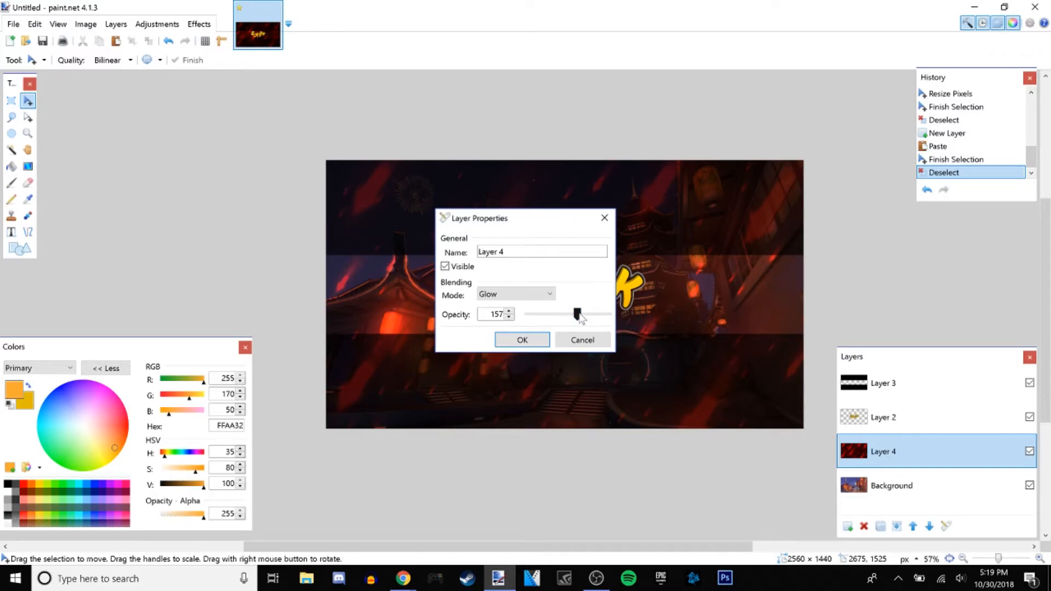
click(522, 339)
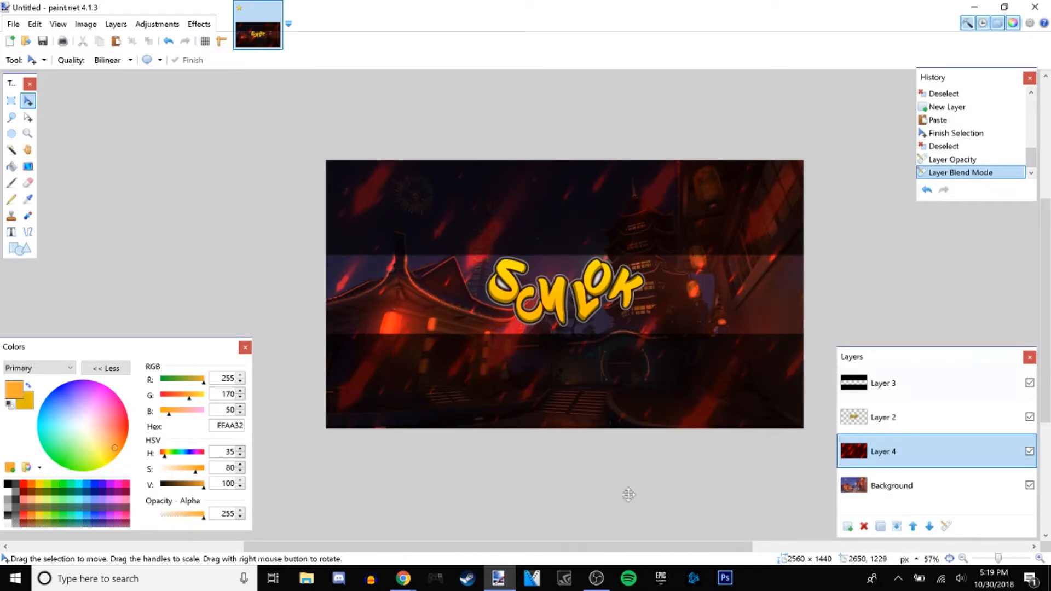
- Shift the red texture layer's hue to 53 with the Hue / Saturation adjustment
key(ctrl+shift+u)
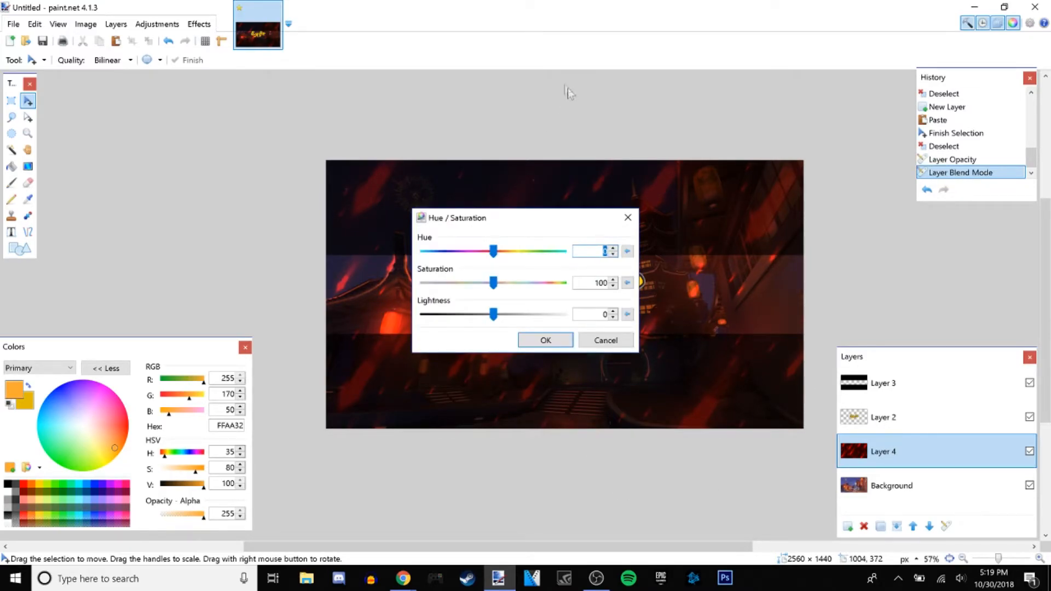
drag(514, 221, 782, 140)
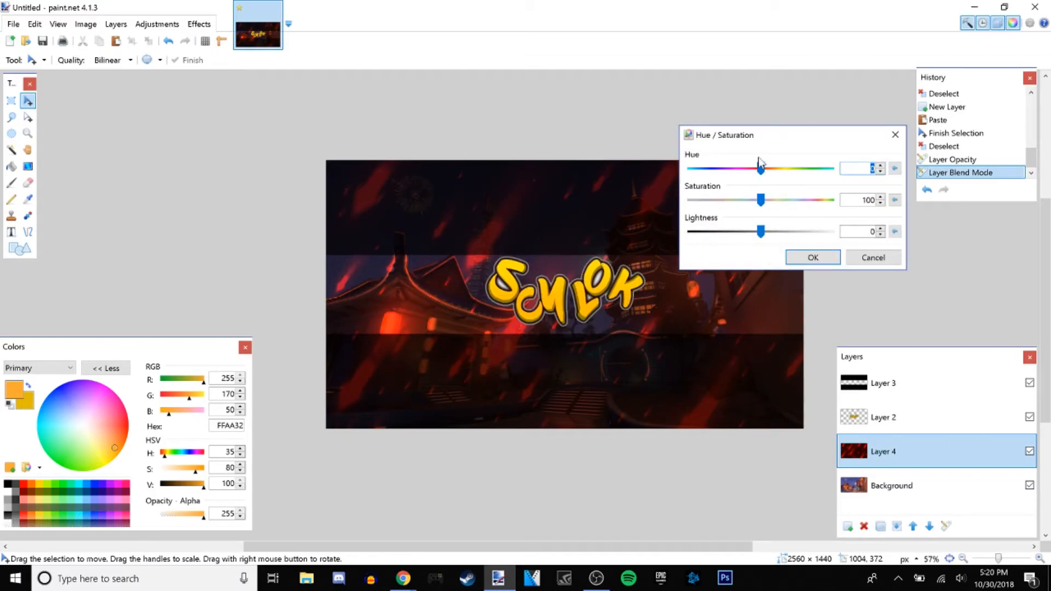
mouse_move(764, 173)
mouse_down()
mouse_move(803, 172)
mouse_move(789, 173)
mouse_up()
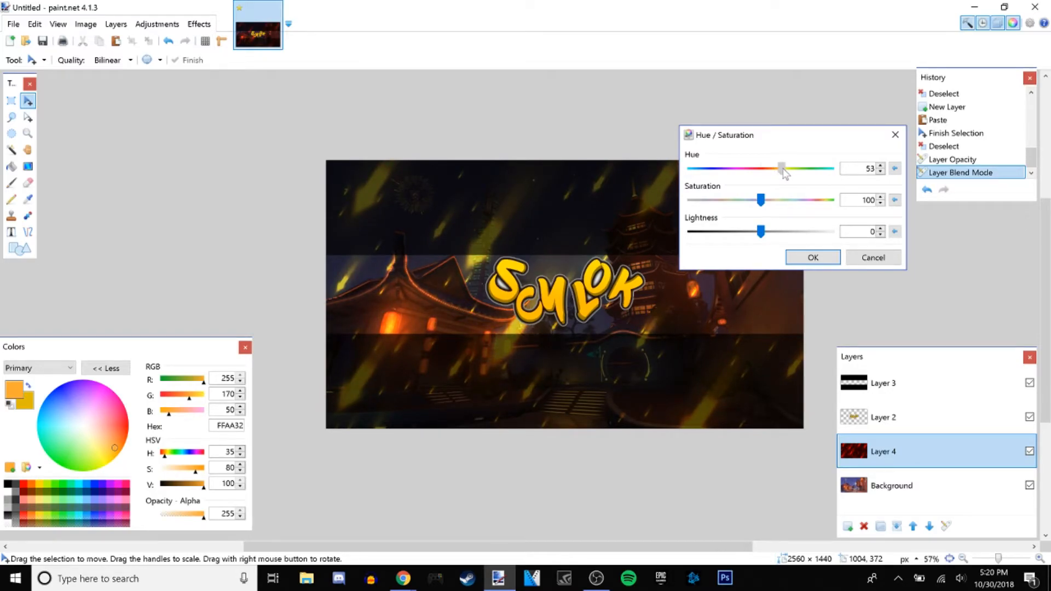
click(810, 258)
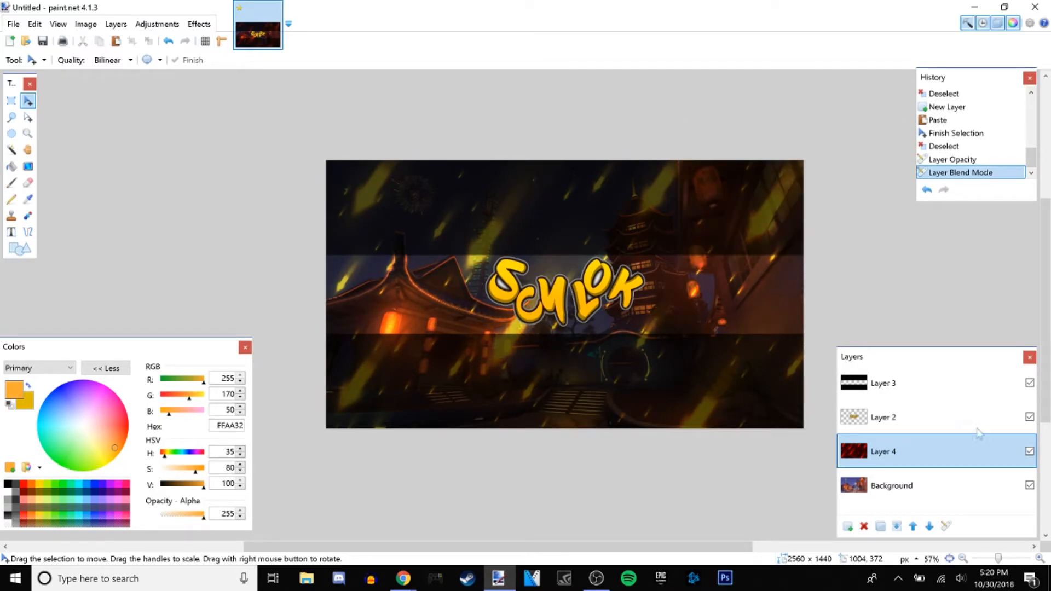
- Desaturate the Background wallpaper with the Hue / Saturation adjustment, using hue 27 and saturation 0
click(959, 489)
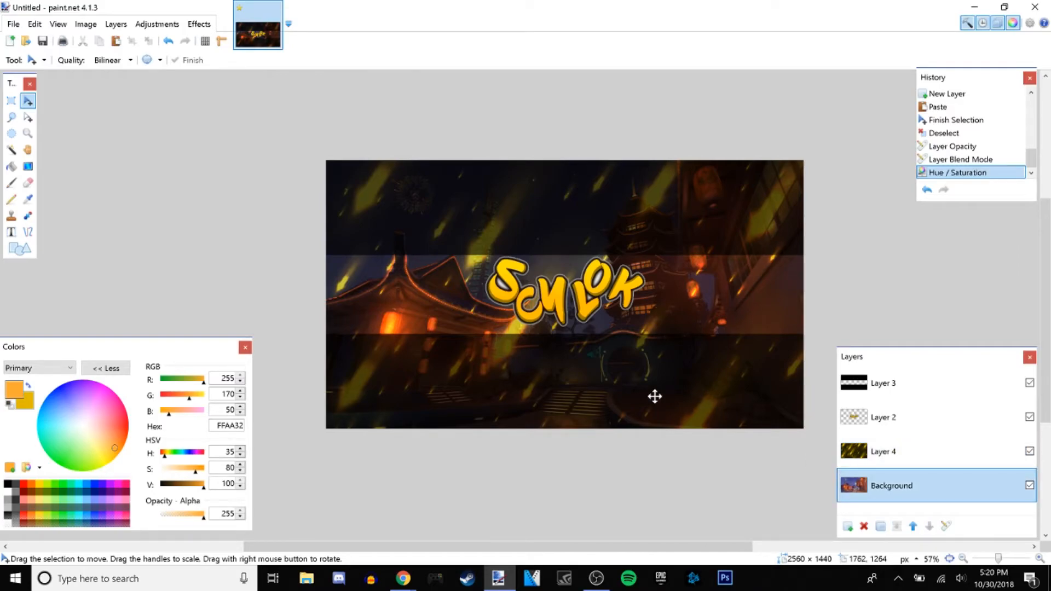
key(ctrl+shift+u)
drag(491, 219, 777, 212)
drag(777, 276, 602, 281)
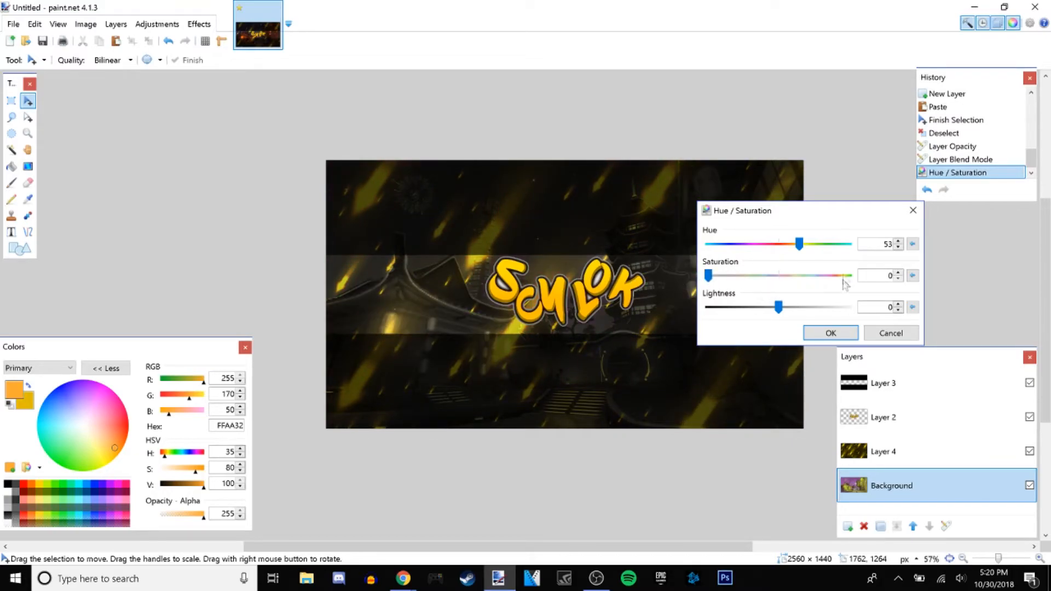
drag(803, 249, 810, 255)
drag(708, 275, 775, 276)
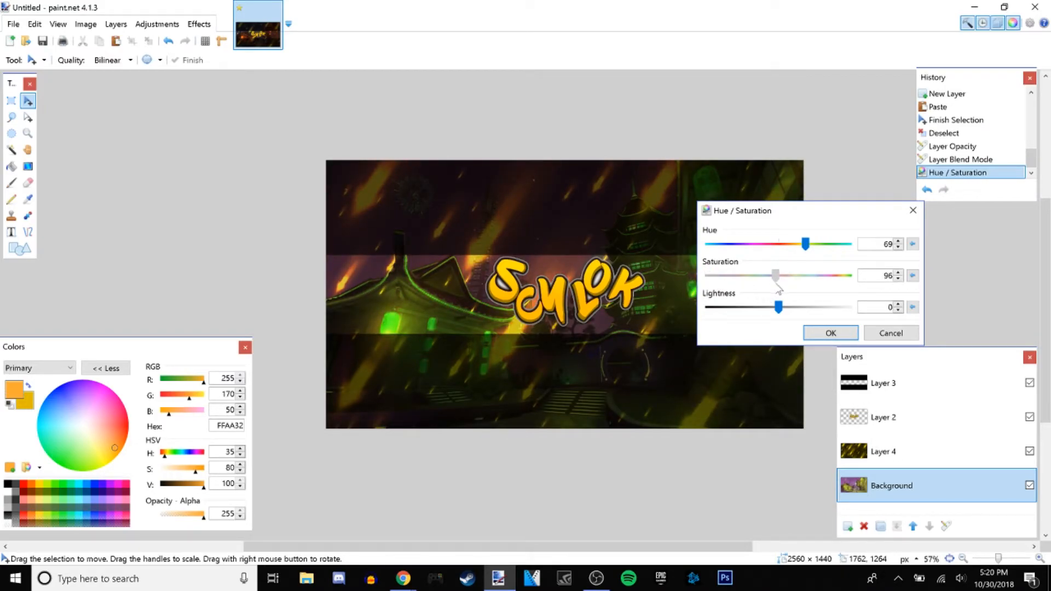
drag(783, 291, 781, 290)
mouse_move(805, 245)
mouse_down()
mouse_move(707, 245)
mouse_move(809, 263)
mouse_move(789, 253)
mouse_up()
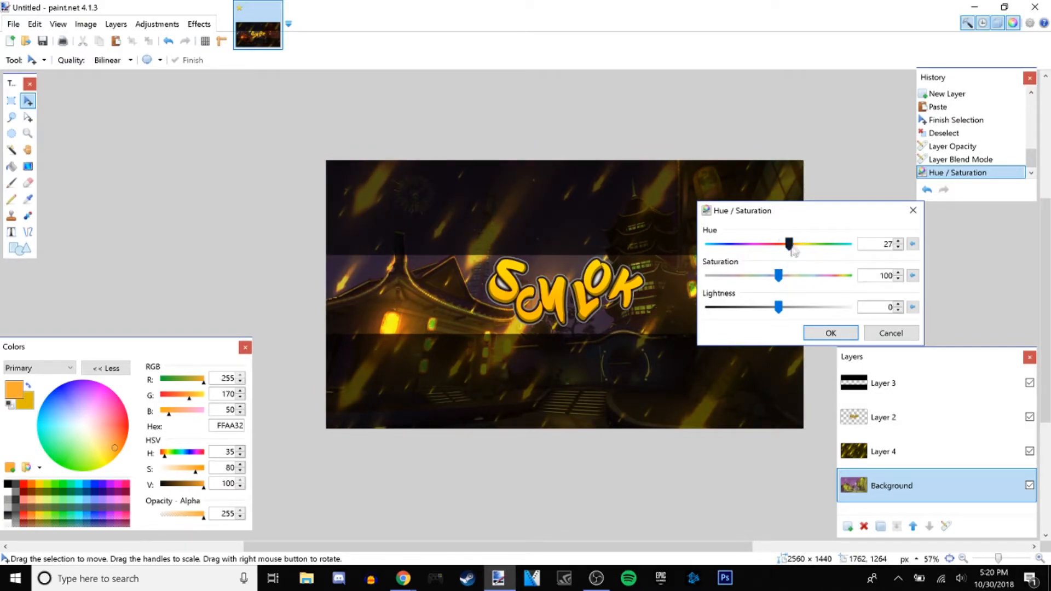
drag(777, 275, 625, 282)
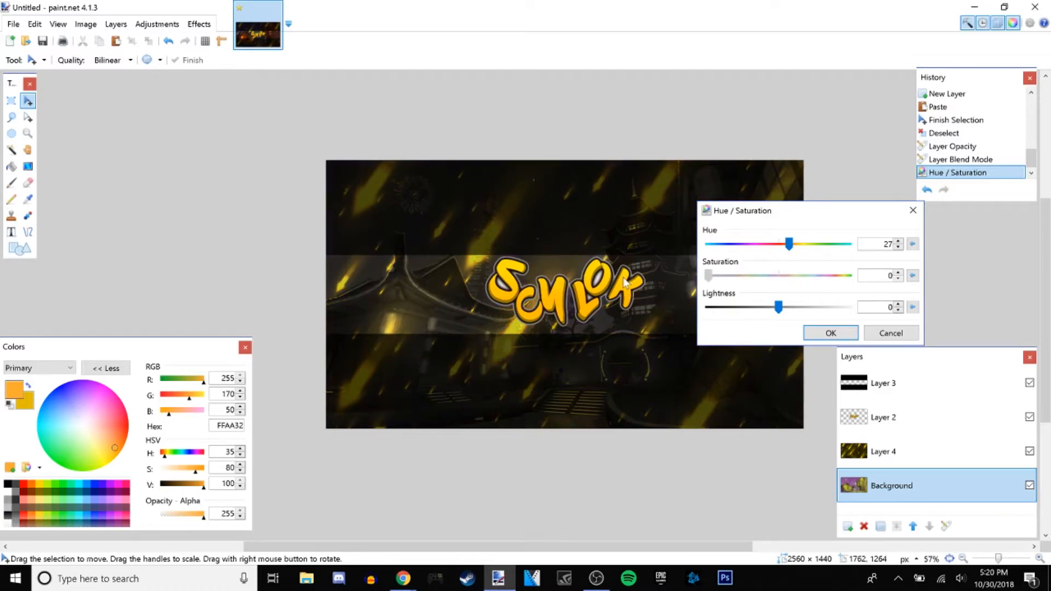
click(839, 332)
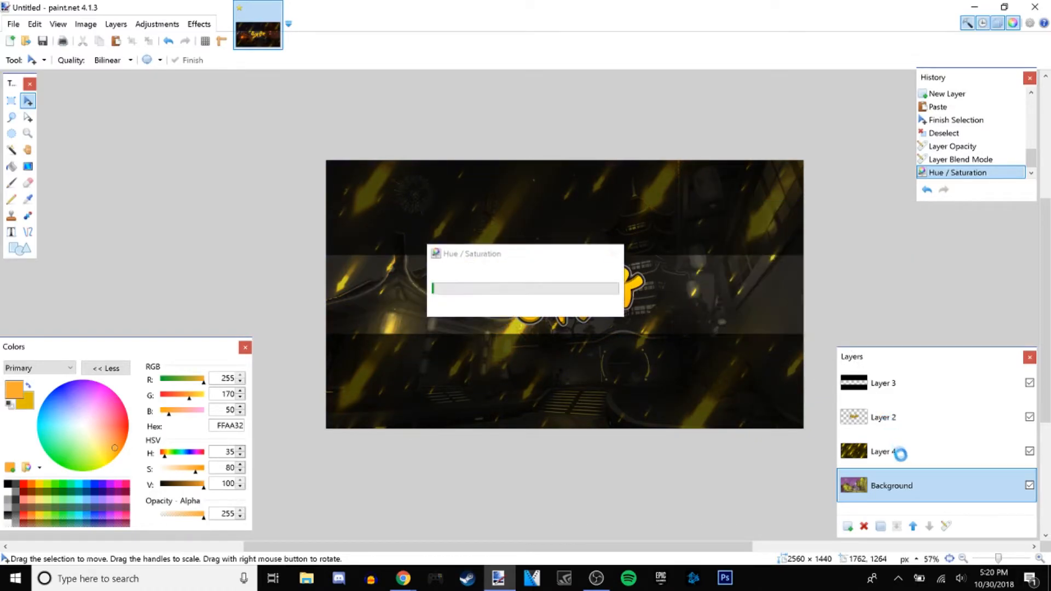
double_click(904, 452)
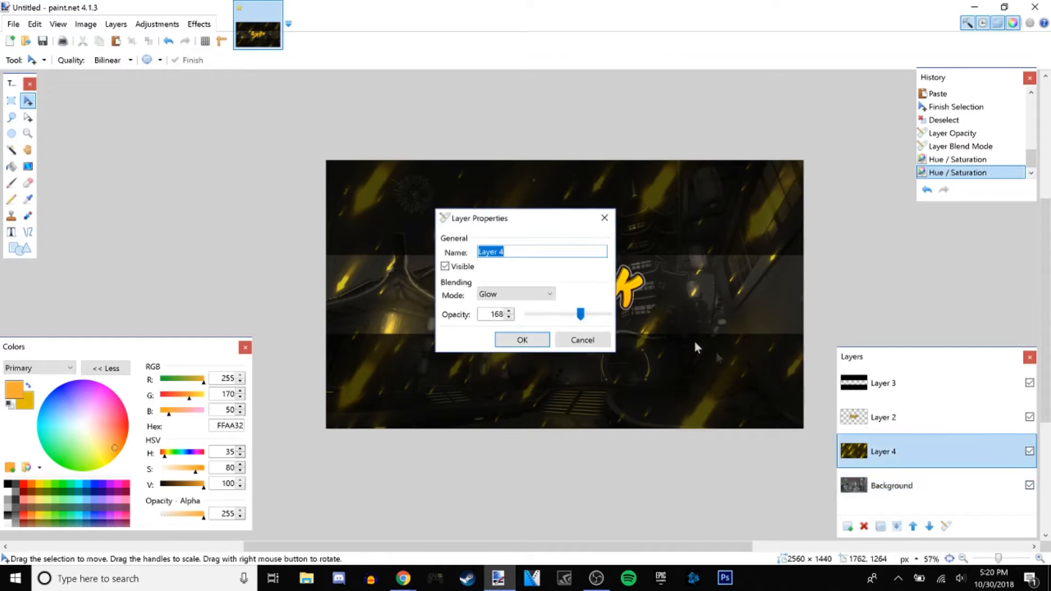
mouse_move(588, 325)
mouse_down()
mouse_move(602, 322)
mouse_move(585, 322)
mouse_up()
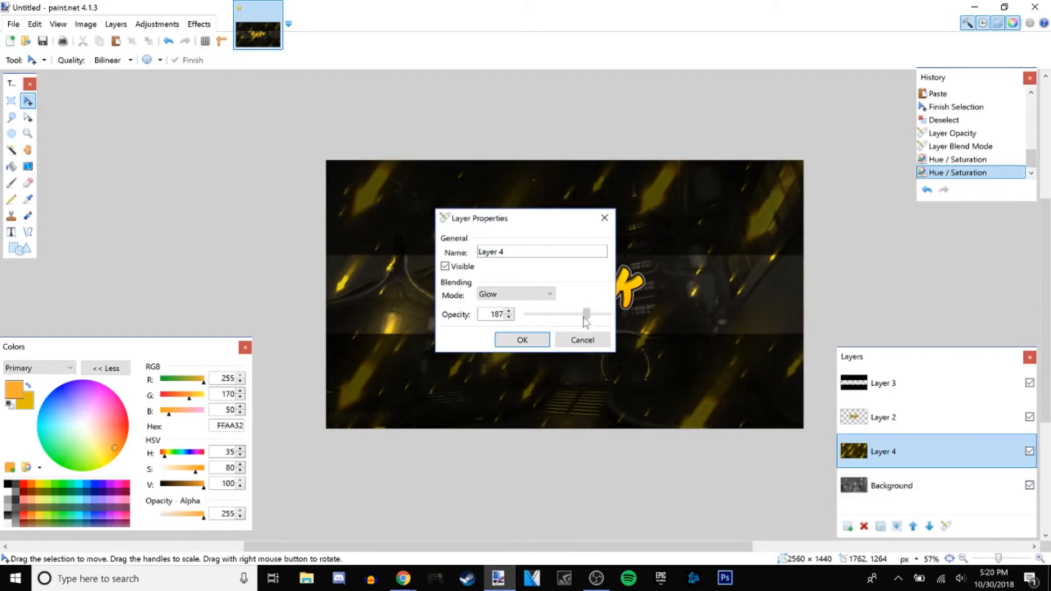
drag(529, 218, 875, 277)
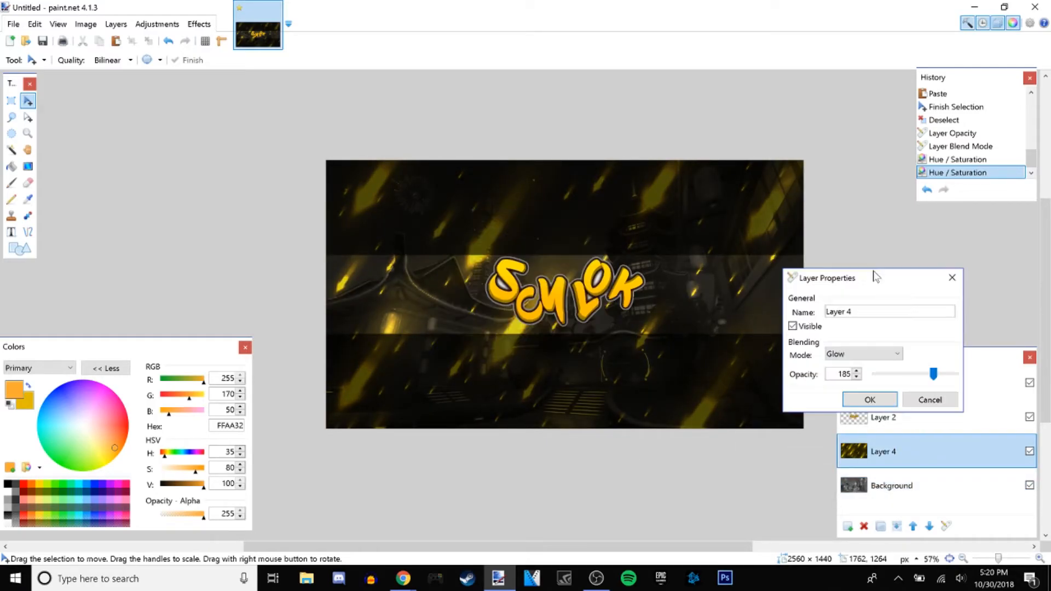
click(937, 400)
- Undo the Background's Hue / Saturation adjustment and reapply it with hue 27 and saturation 0
click(997, 145)
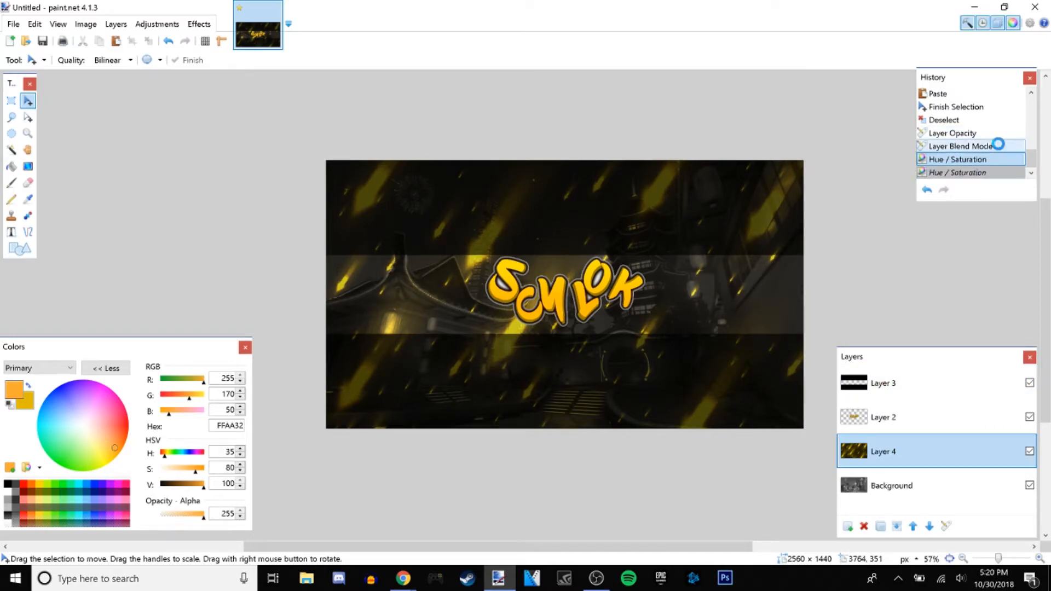
click(931, 159)
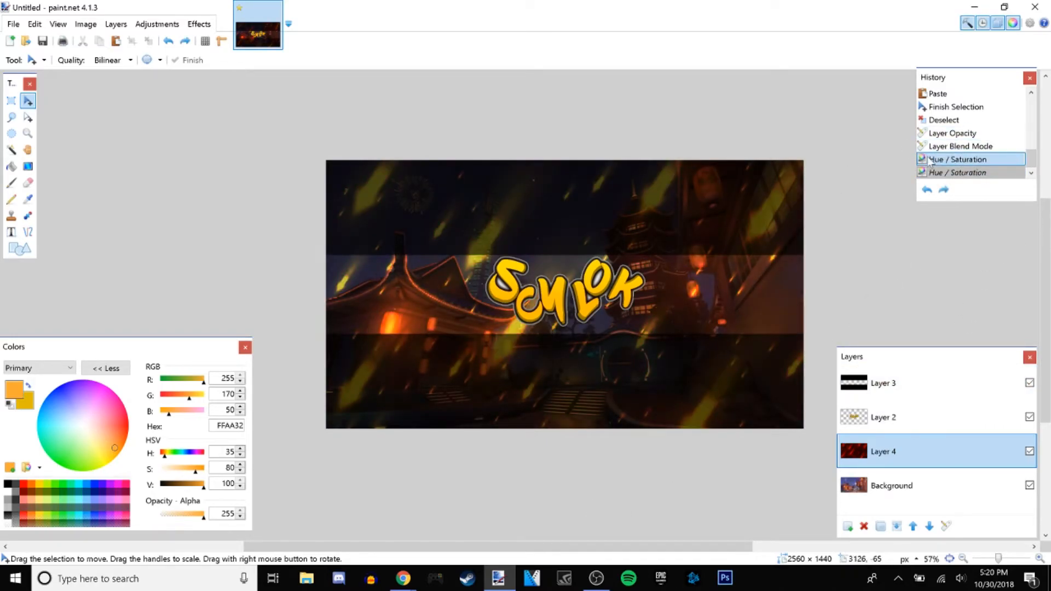
click(860, 484)
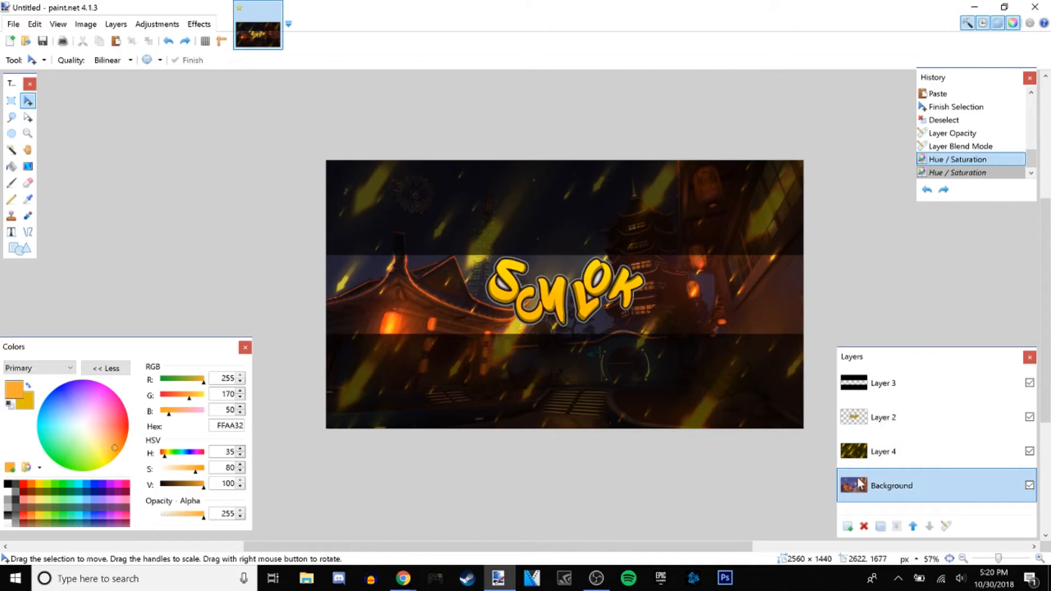
key(ctrl+shift+u)
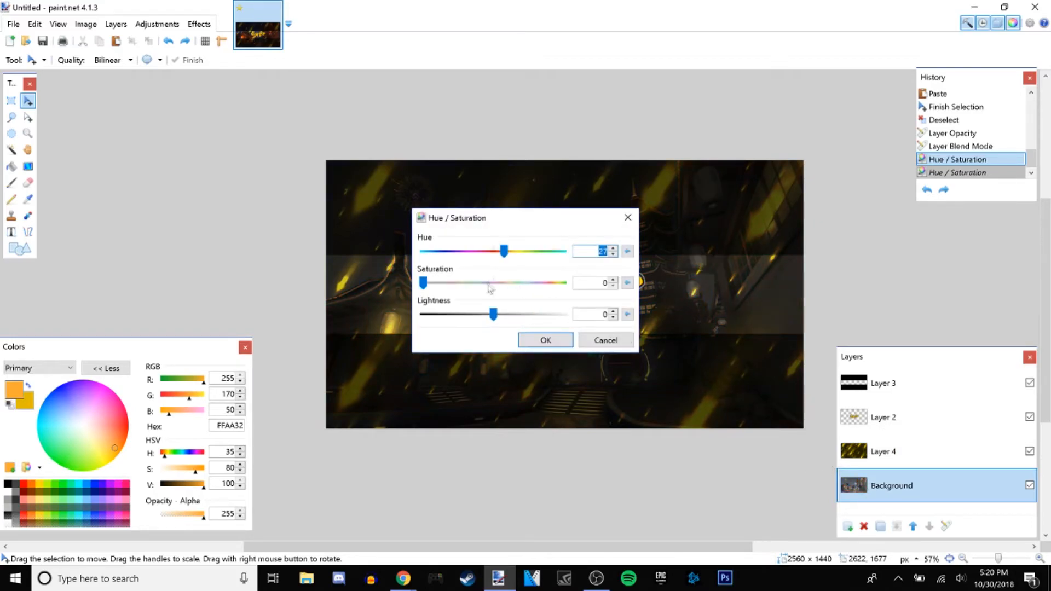
click(545, 340)
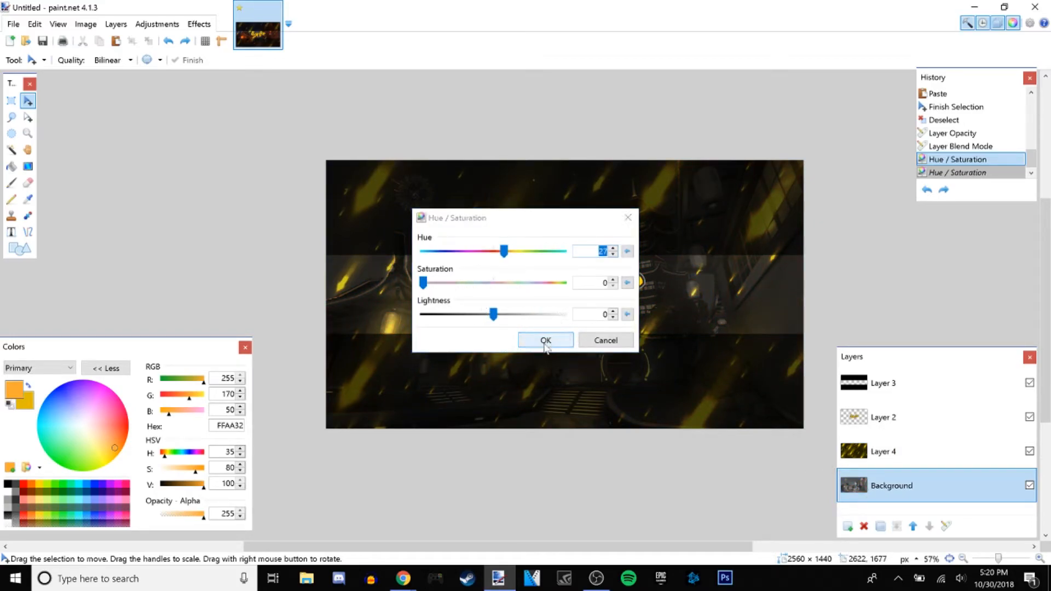
- Add a new layer above the Background and draw a horizontal linear gradient about 2529 px long from orange to gold
click(847, 526)
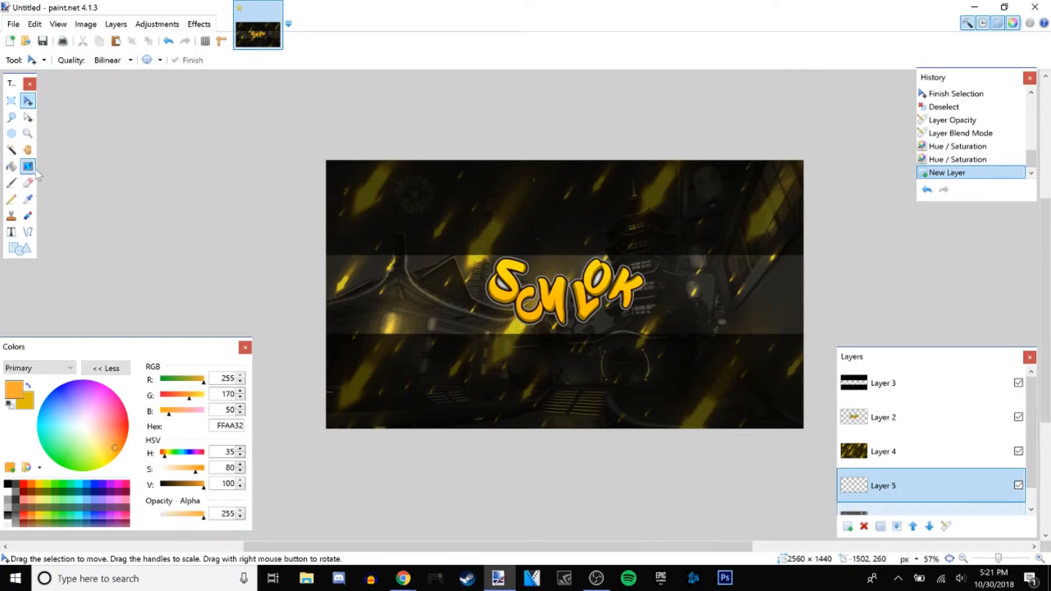
click(28, 166)
drag(355, 284, 848, 283)
- Try the gradient layer with Overlay blending, and with Normal blending at opacities 127 and 255
double_click(910, 496)
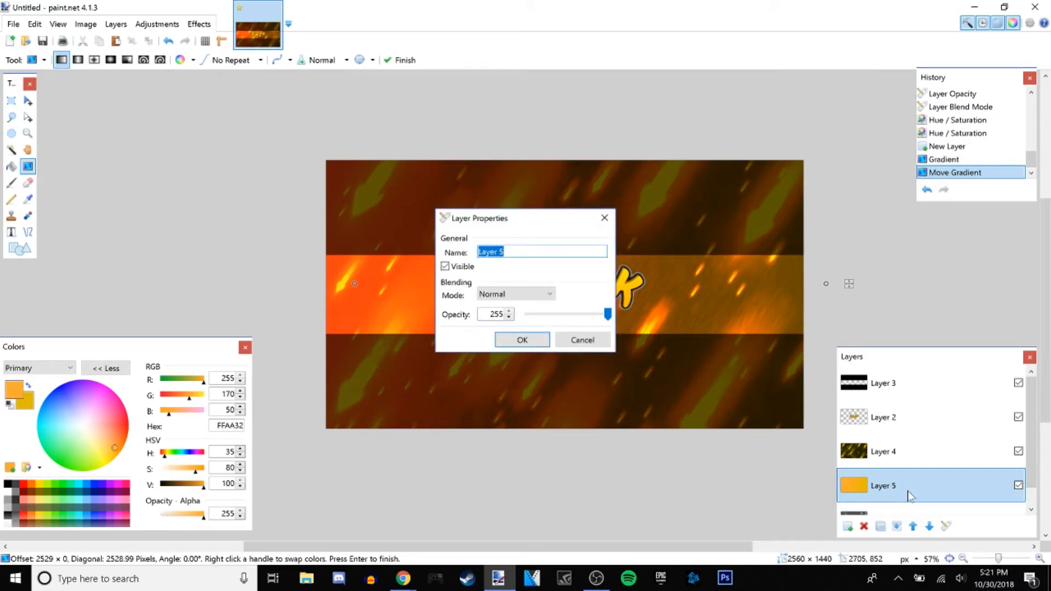
click(527, 295)
drag(539, 227, 869, 299)
click(846, 366)
click(824, 457)
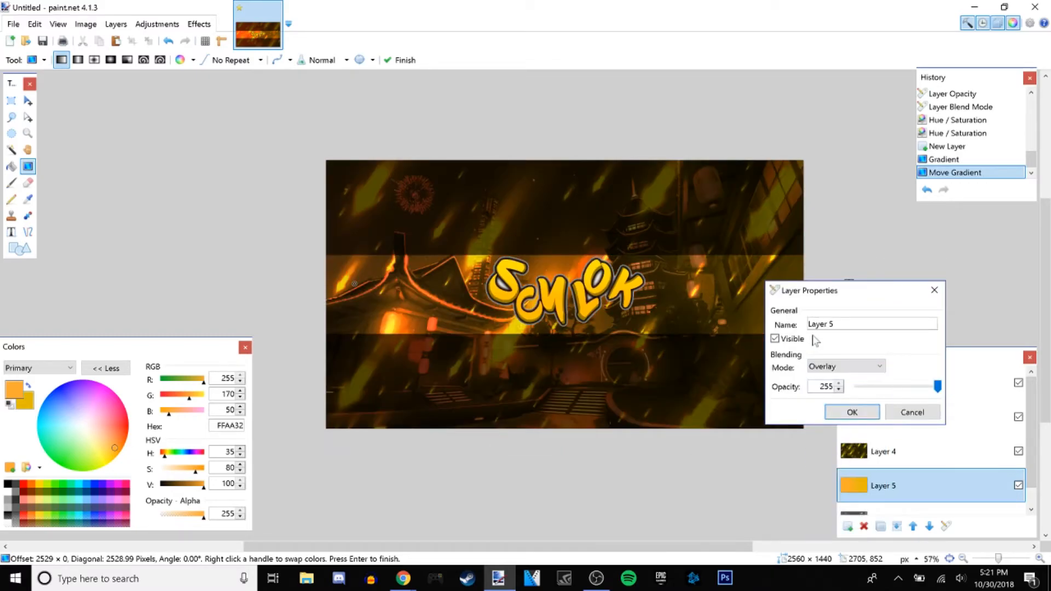
click(832, 368)
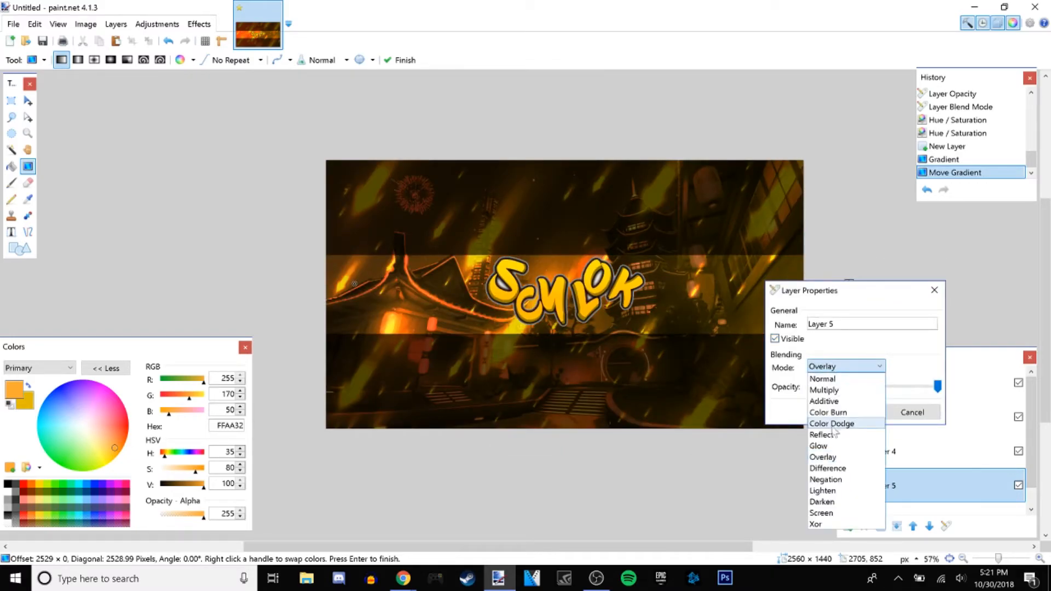
click(838, 378)
drag(918, 400, 869, 377)
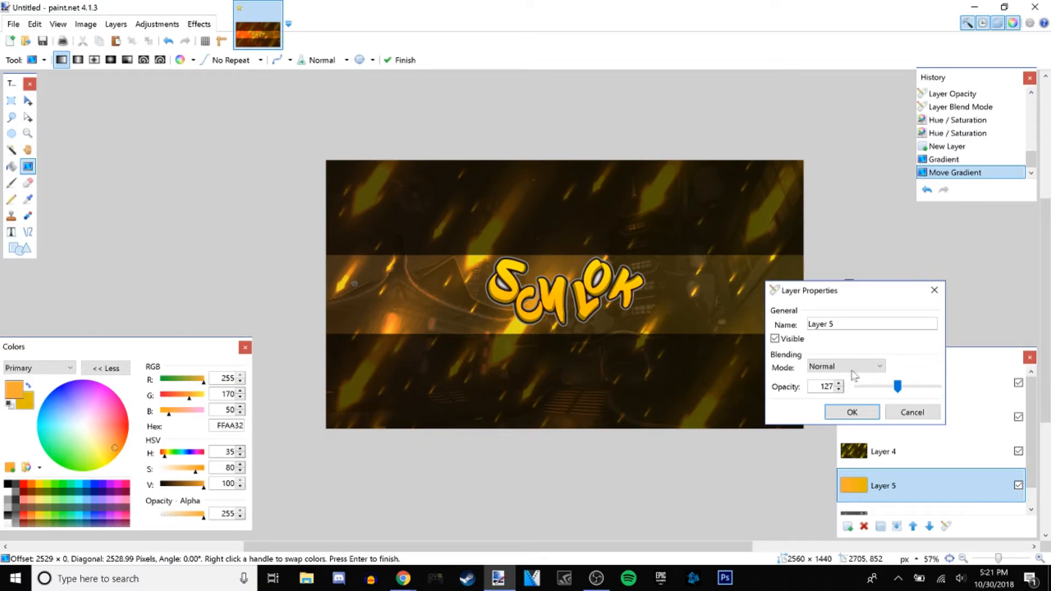
drag(896, 389, 937, 386)
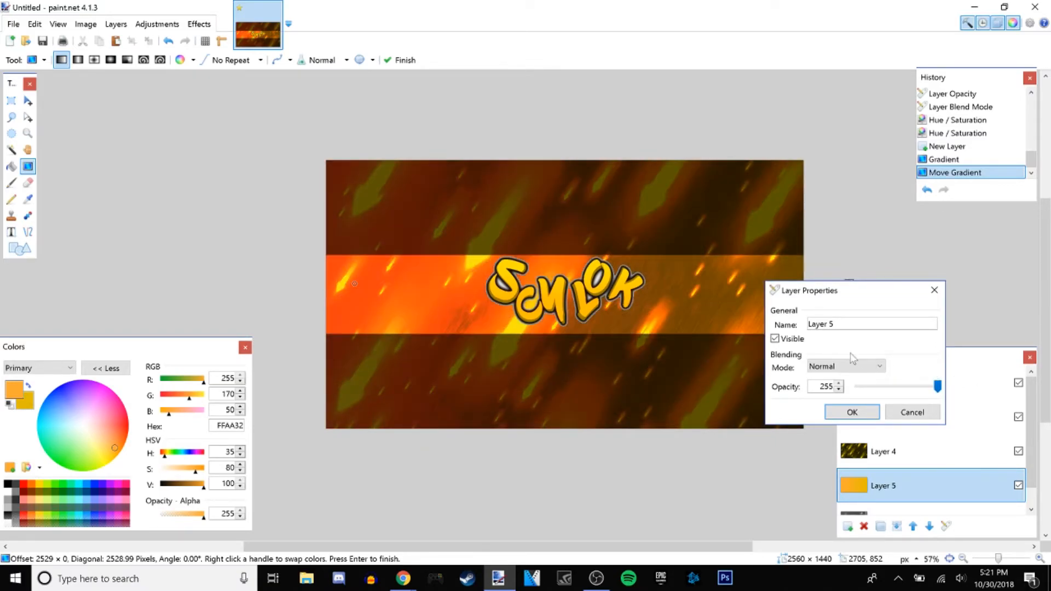
- Try the Glow, Lighten and Negation blending modes on the gradient layer
click(851, 367)
click(851, 447)
click(846, 367)
click(835, 490)
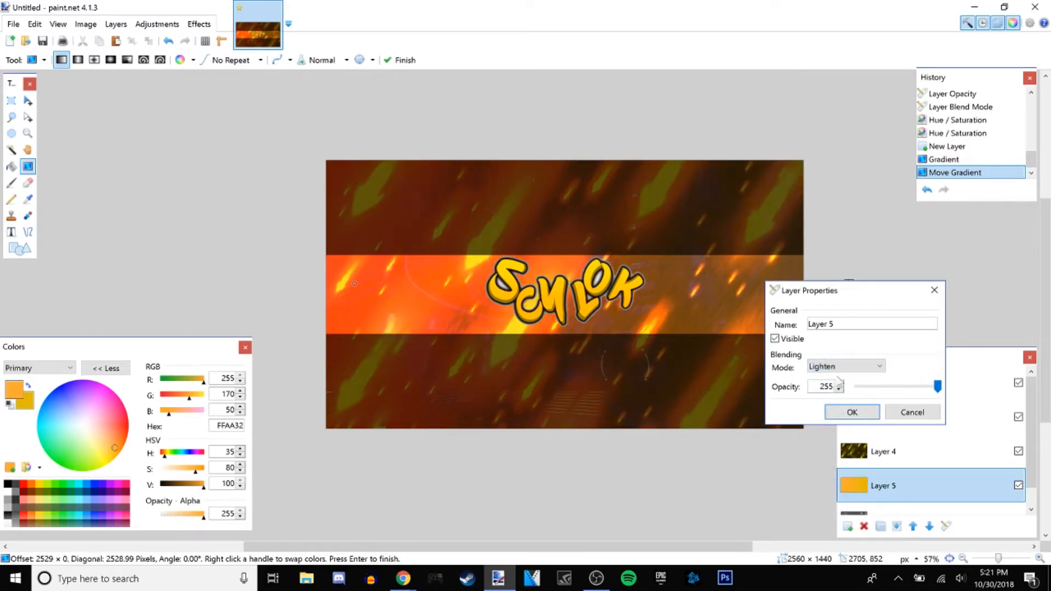
click(841, 366)
click(841, 484)
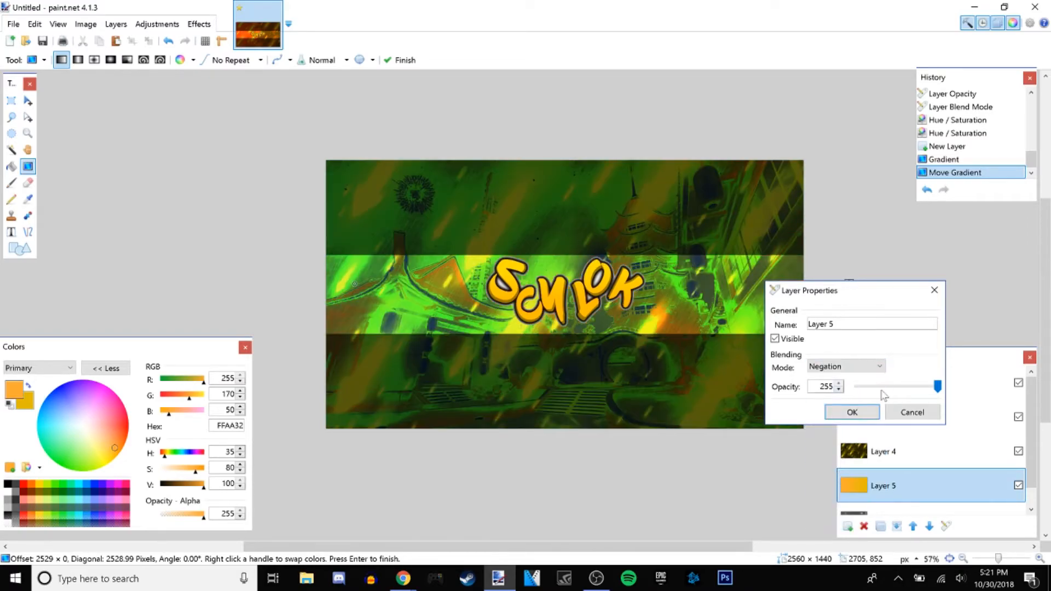
- Set the gradient layer's opacity to 169 and its blending mode to Additive
drag(937, 391, 912, 387)
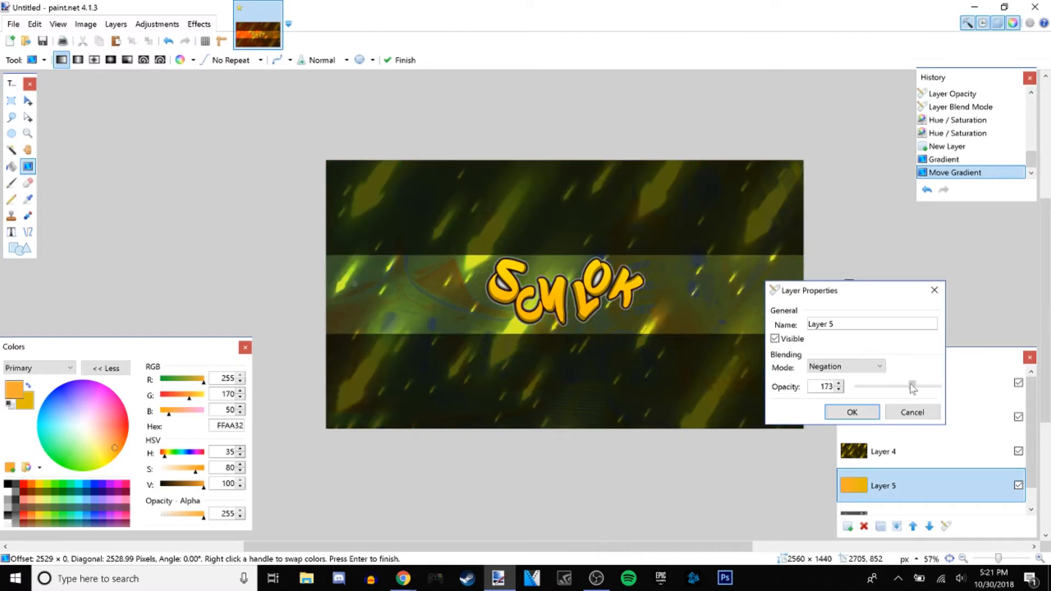
click(862, 366)
click(858, 379)
click(858, 366)
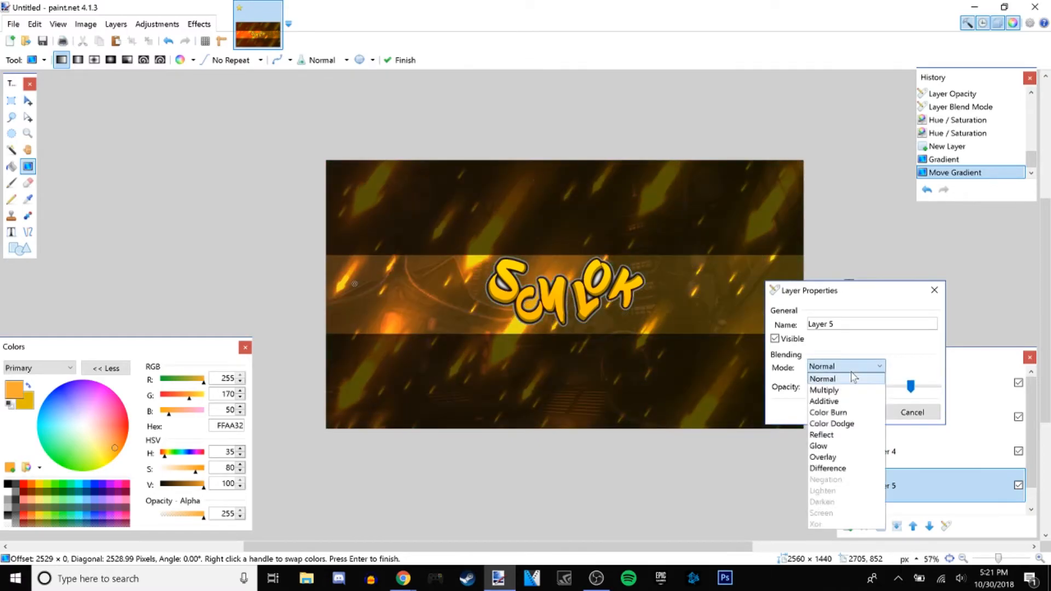
click(857, 389)
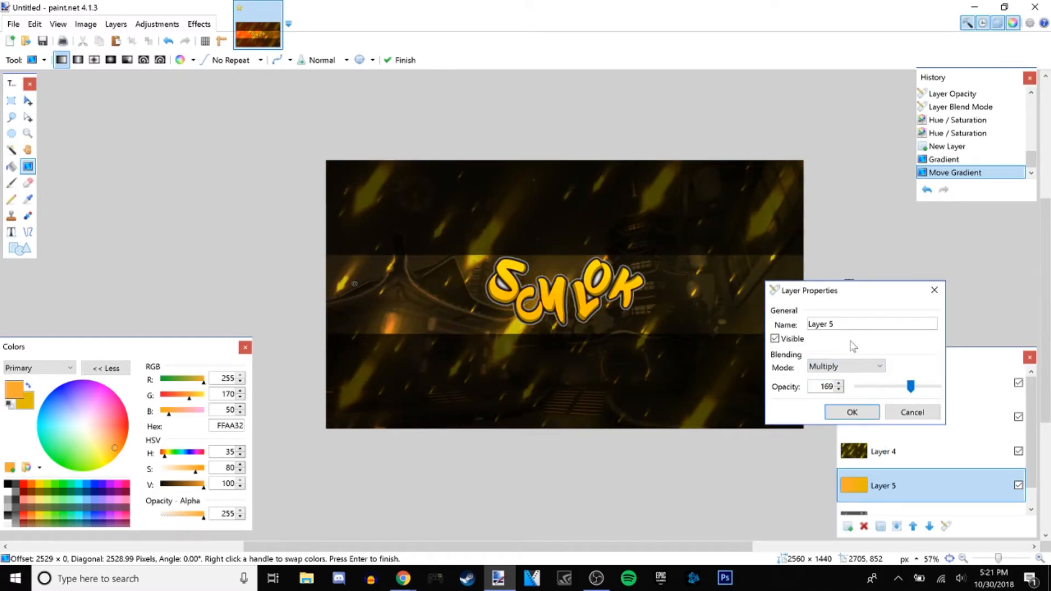
click(841, 366)
click(845, 401)
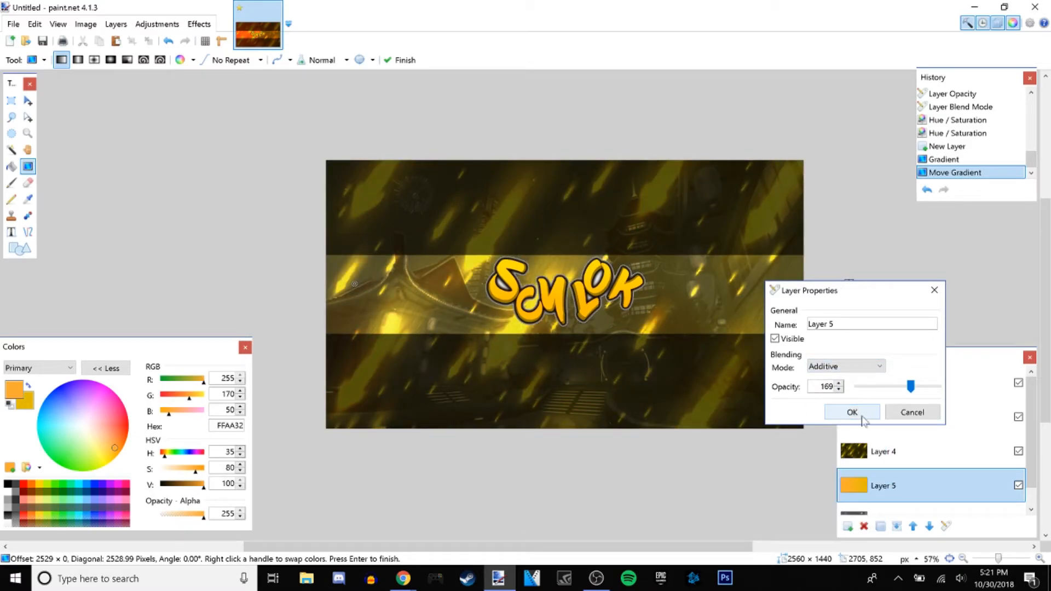
click(852, 412)
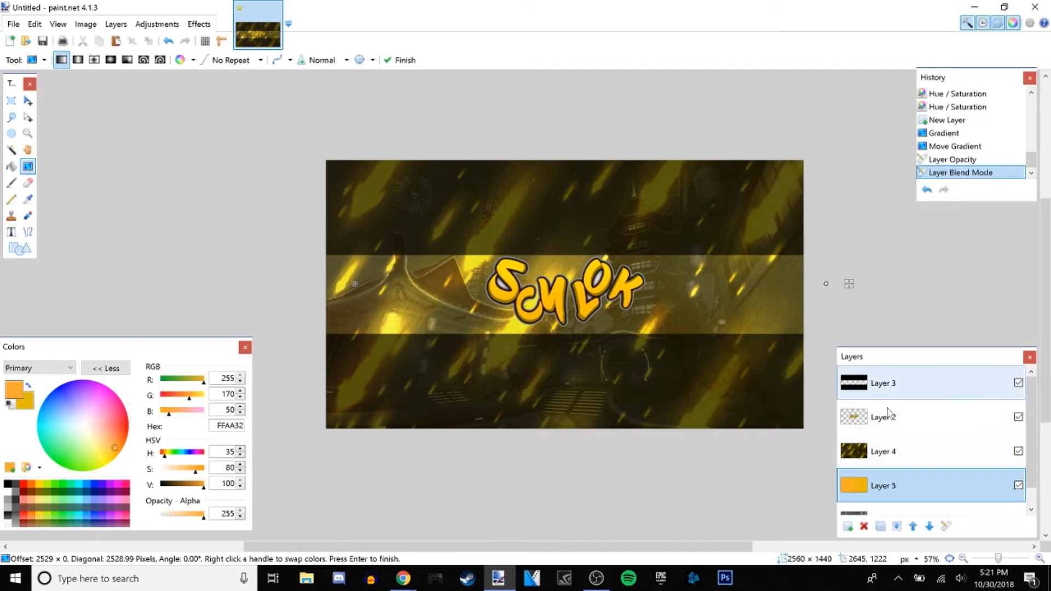
- Finish the gradient and merge its layer down into the Background
scroll(869, 497, down, 1)
scroll(868, 497, up, 1)
scroll(570, 501, up, 2)
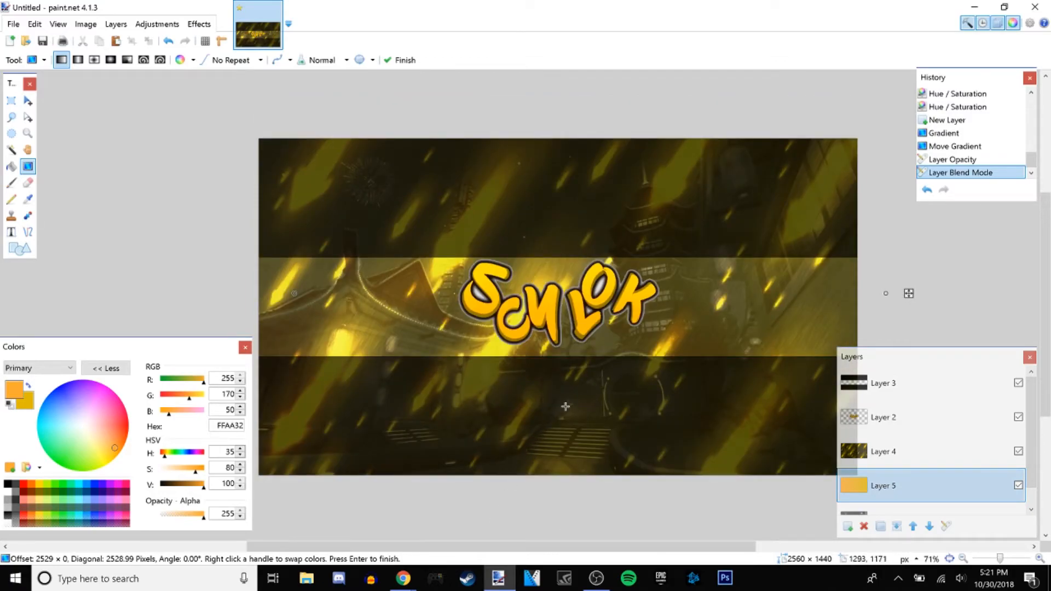
click(933, 420)
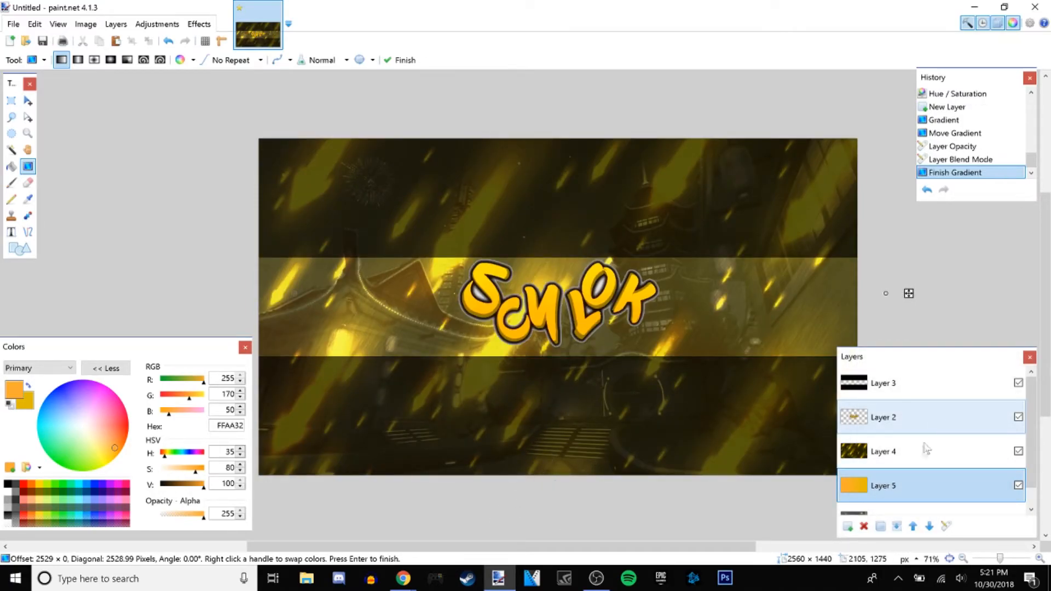
scroll(911, 478, down, 1)
click(908, 476)
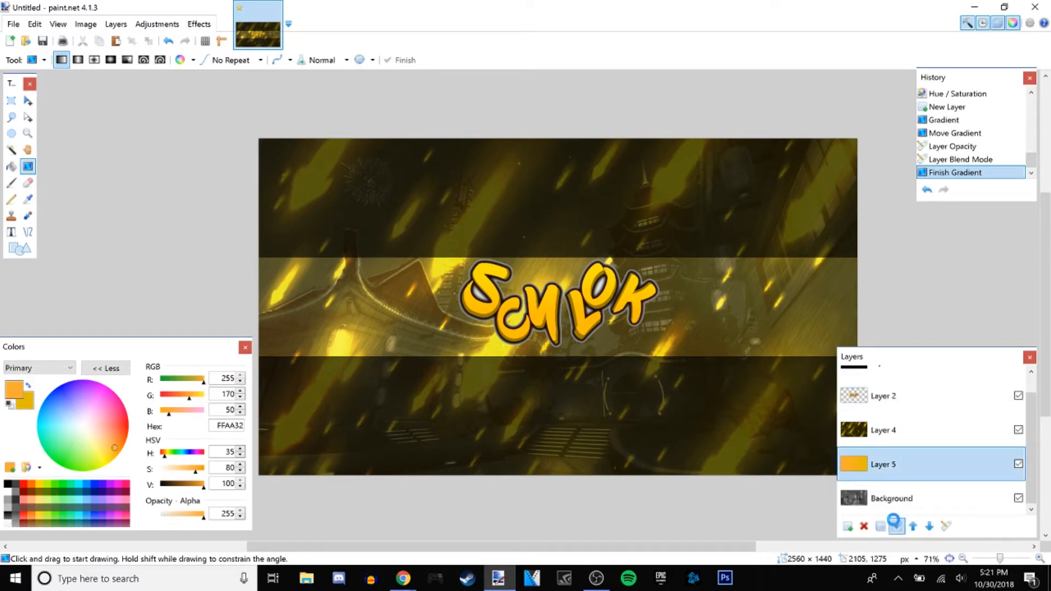
click(895, 524)
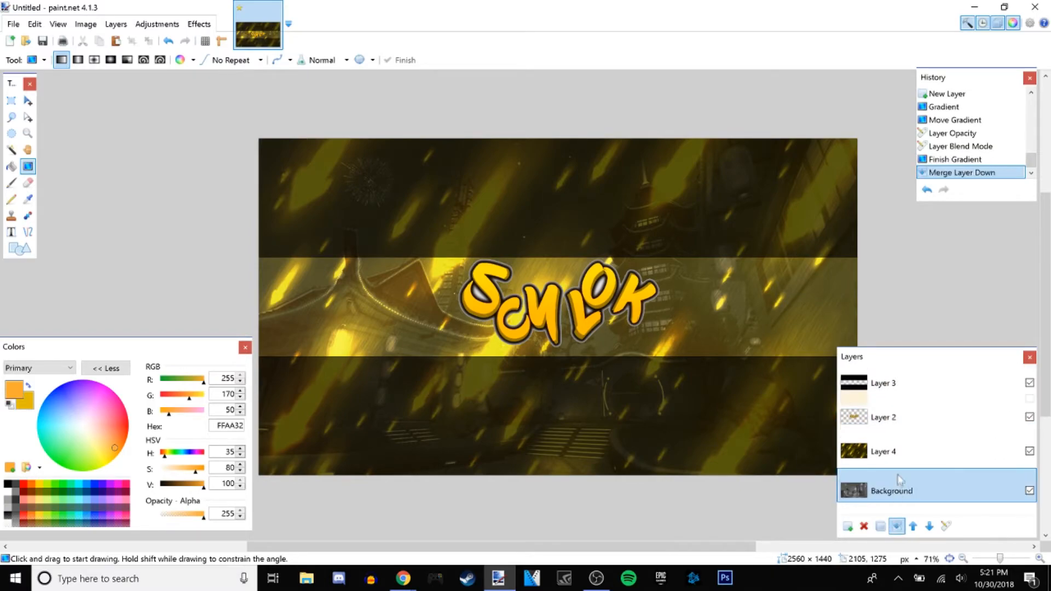
- Merge Layer 4 down into the Background and make Layer 2 the active layer
click(897, 525)
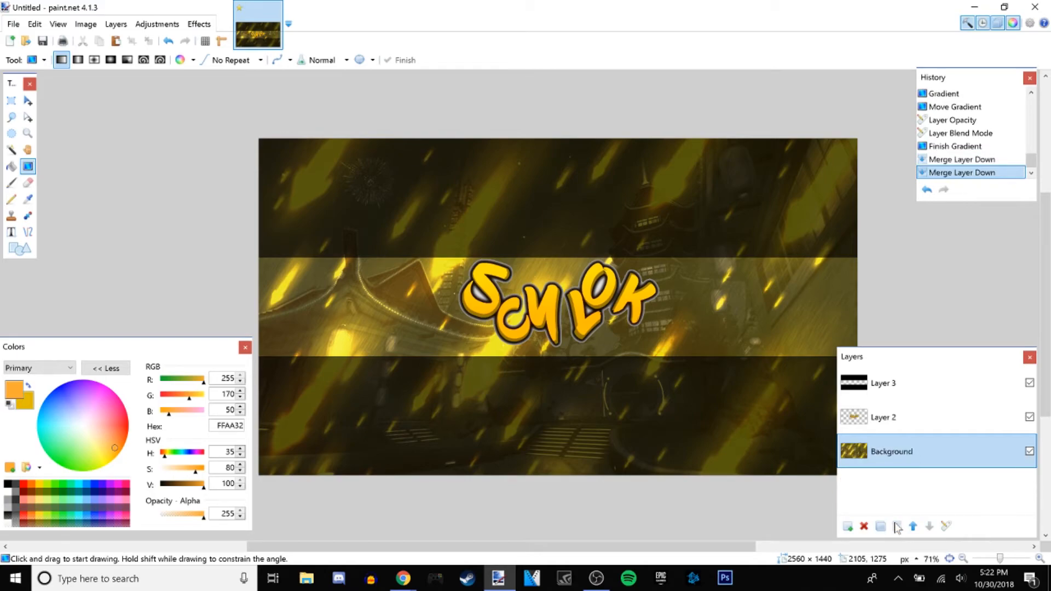
click(919, 430)
drag(602, 278, 617, 296)
key(ctrl+z)
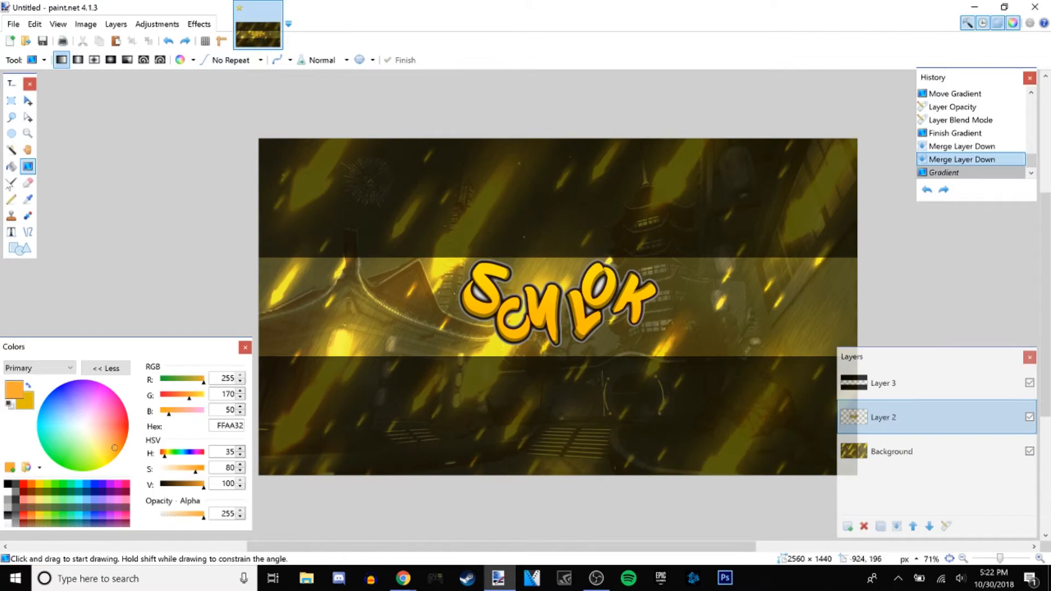
- Select the outer glow around the SCYLOK lettering on Layer 2 with the Magic Wand at 50% tolerance and erase it
click(11, 149)
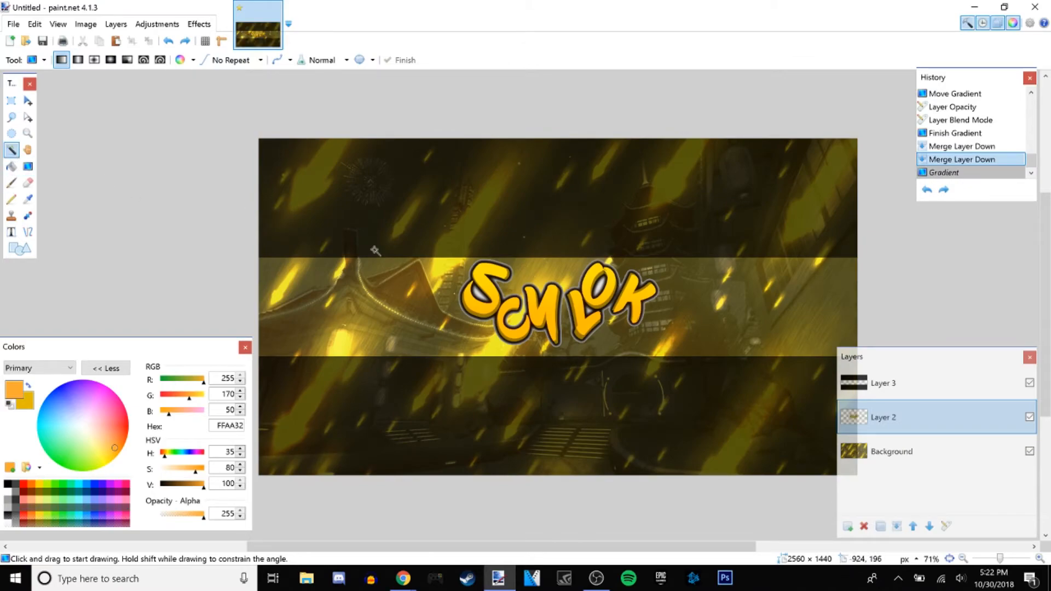
click(600, 287)
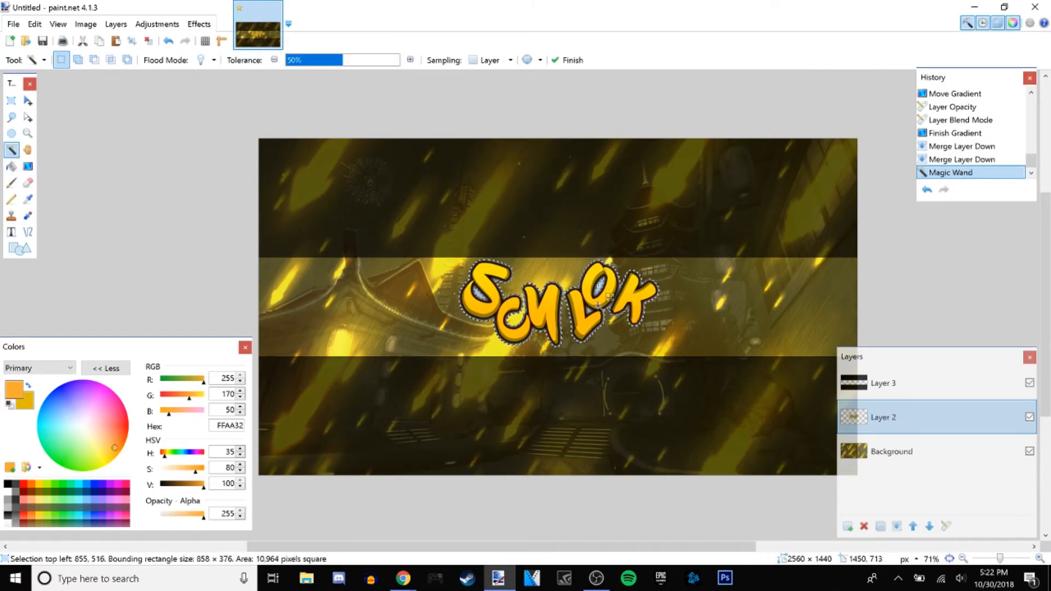
key(Delete)
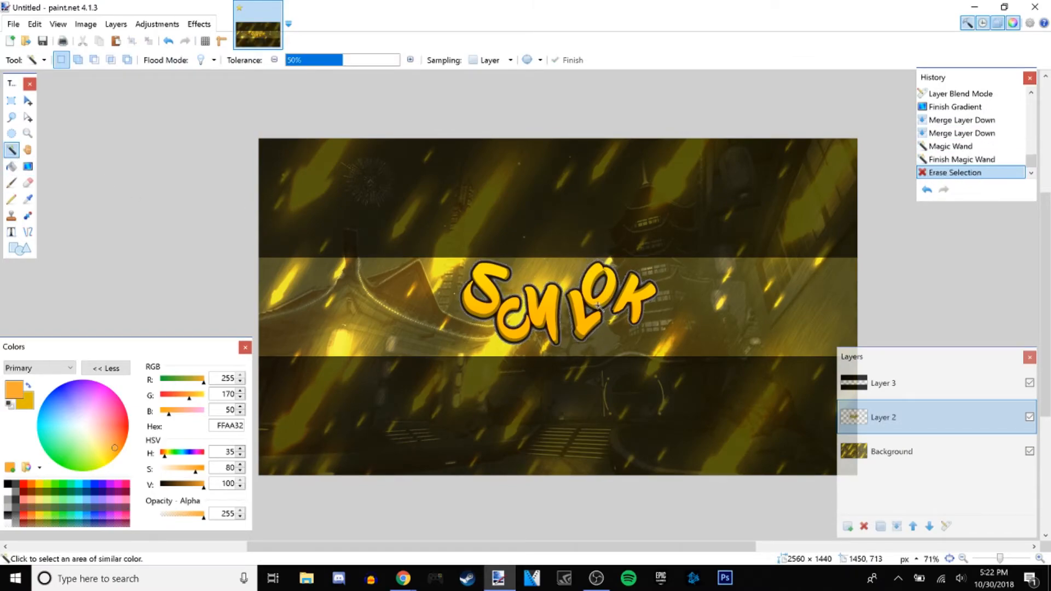
- Try to erase the dark outline around the SCYLOK lettering, undo the erasure and clear the selection
click(463, 309)
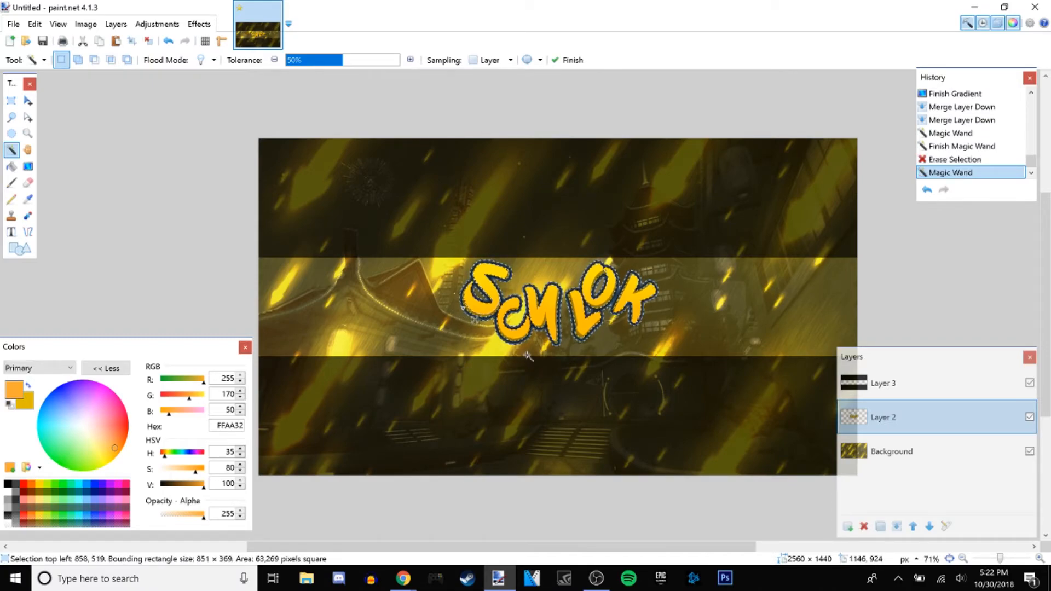
key(Delete)
key(ctrl+z)
key(ctrl+d)
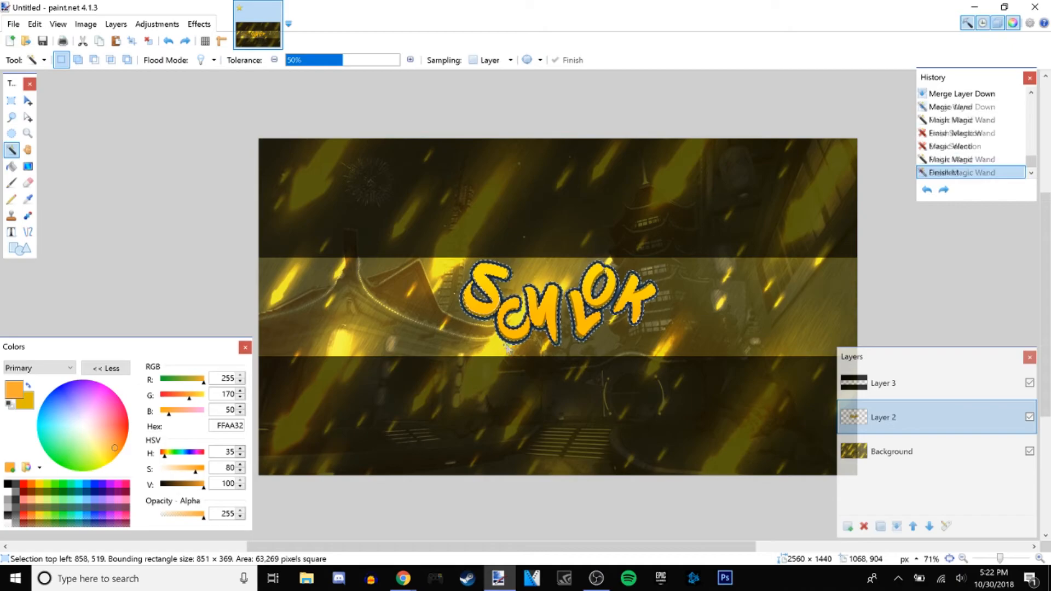
- Erase the remaining light glow around the outside of the letters S, C and Y with a Magic Wand selection
scroll(476, 322, up, 4)
scroll(479, 318, up, 1)
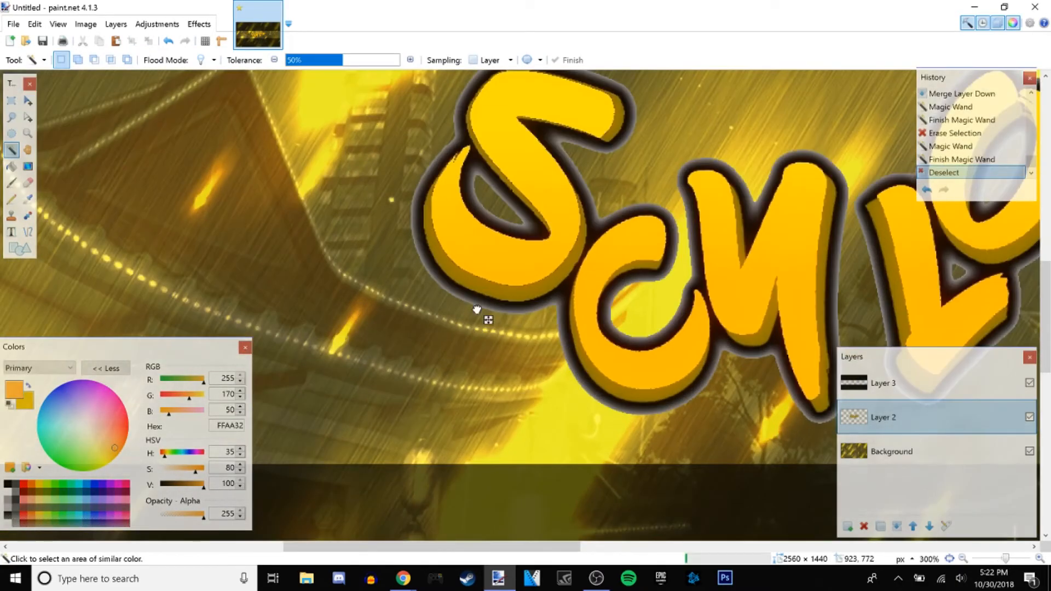
click(481, 307)
click(487, 308)
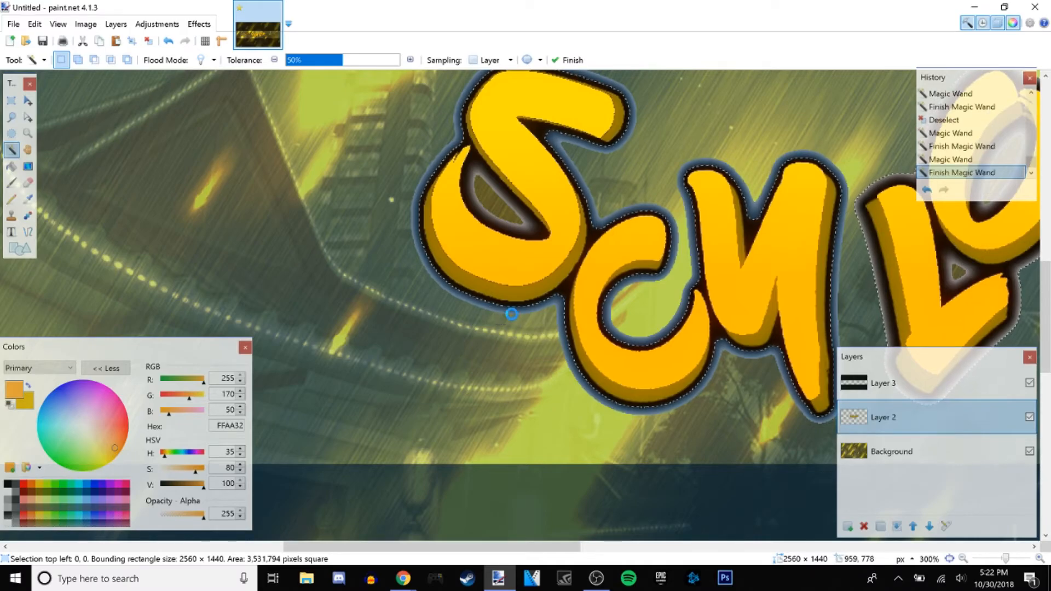
key(BackSpace)
key(Delete)
- Erase the light glow around the outside of the letters L, O and K with a Magic Wand selection
scroll(508, 311, down, 5)
scroll(569, 426, up, 5)
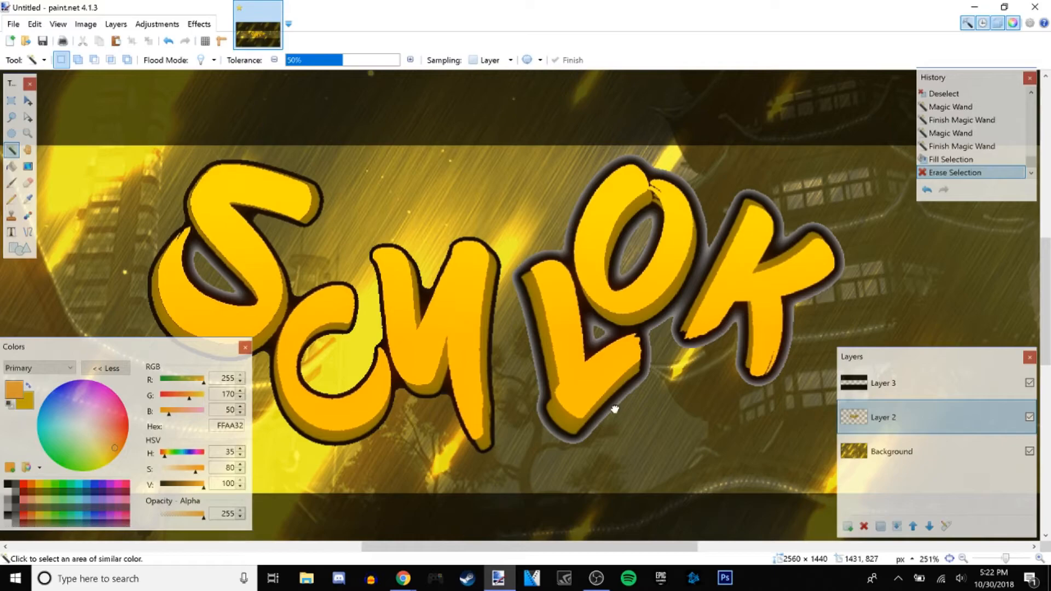
click(613, 407)
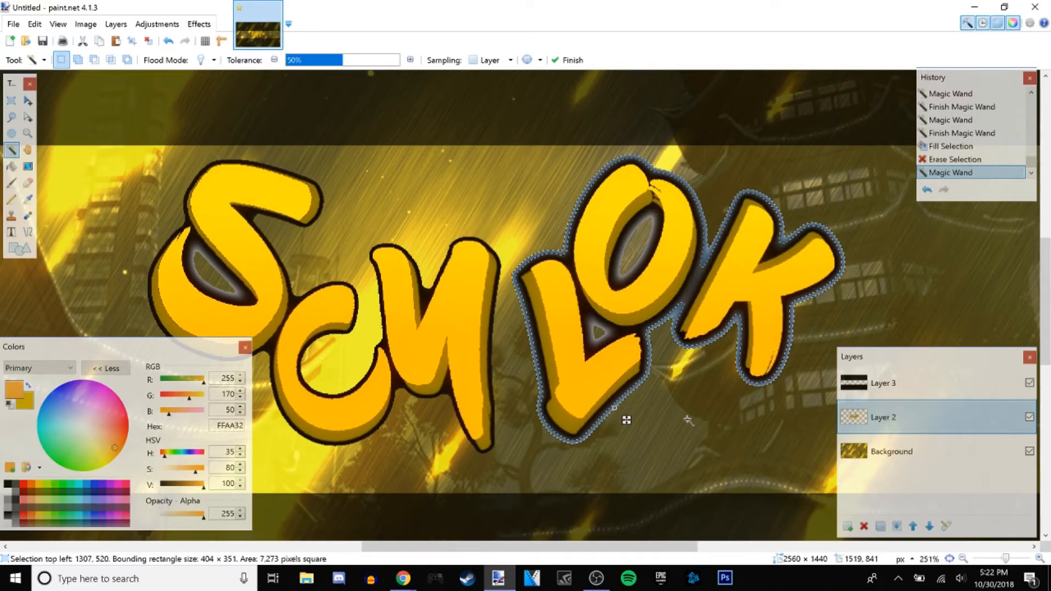
key(Delete)
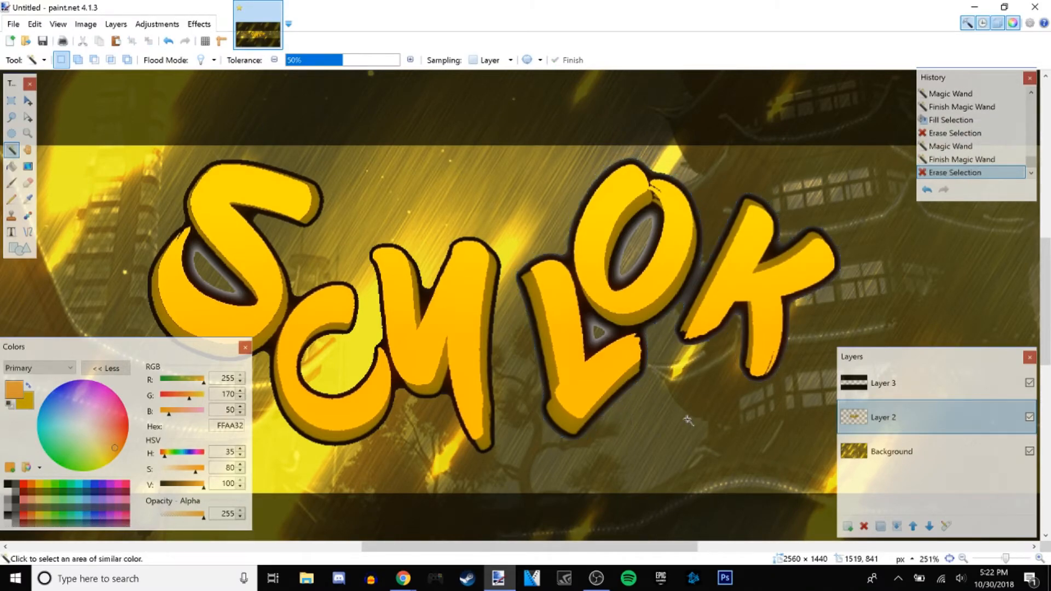
click(687, 296)
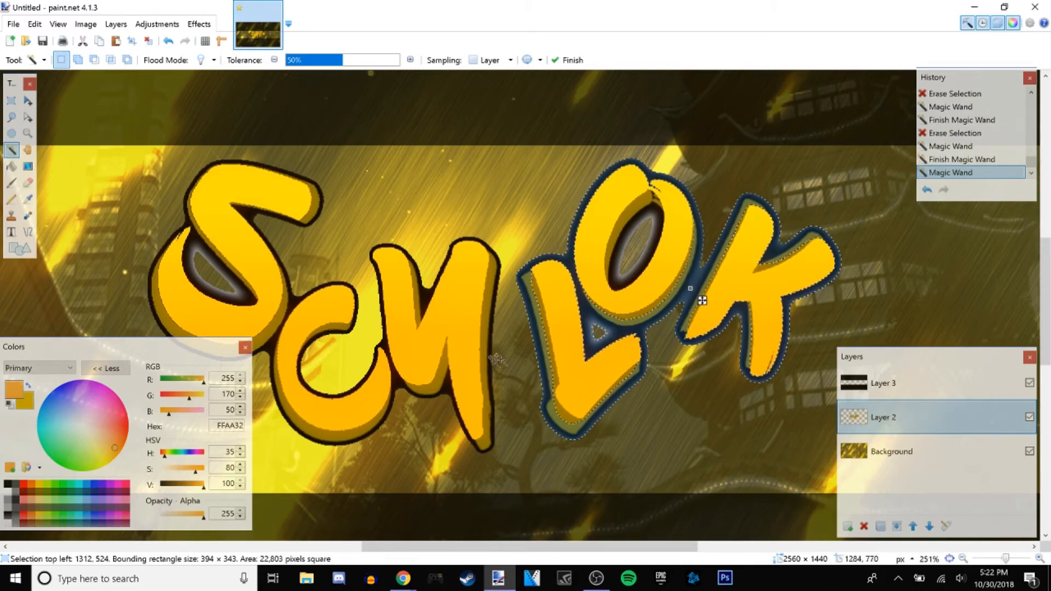
ctrl+click(602, 335)
key(ctrl+d)
scroll(602, 334, down, 5)
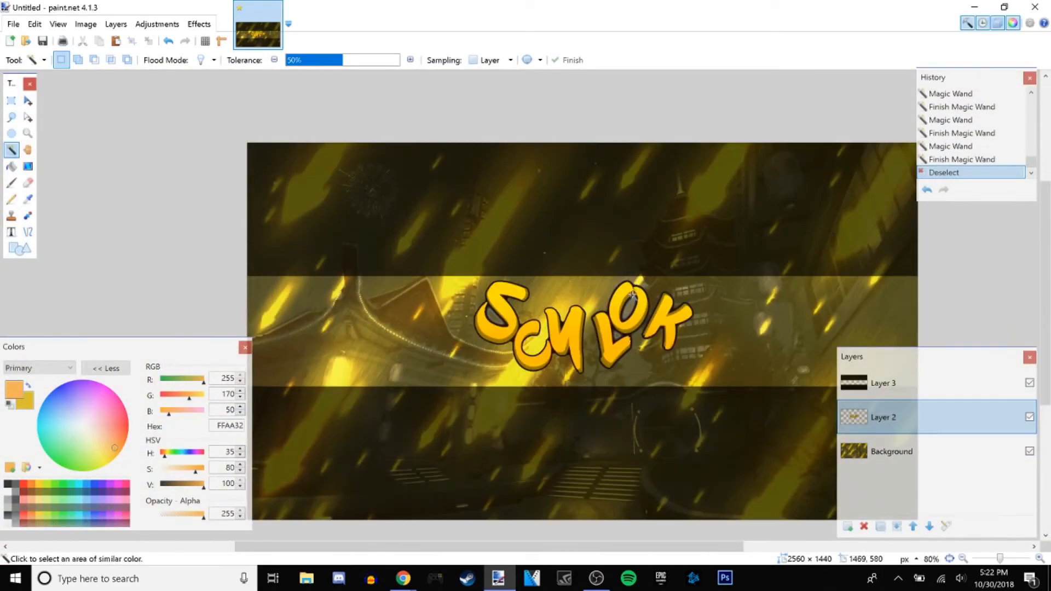
scroll(630, 339, down, 1)
- Switch to Chrome and search Google Images for "destiny sunbreaker transparent"
mouse_move(413, 586)
click(473, 524)
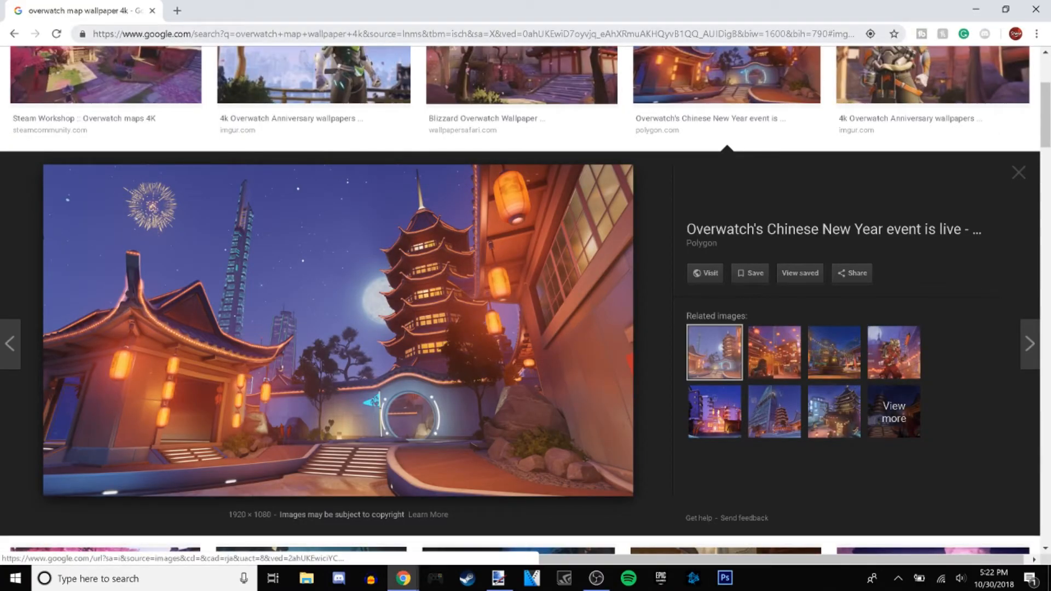
key(ctrl+l)
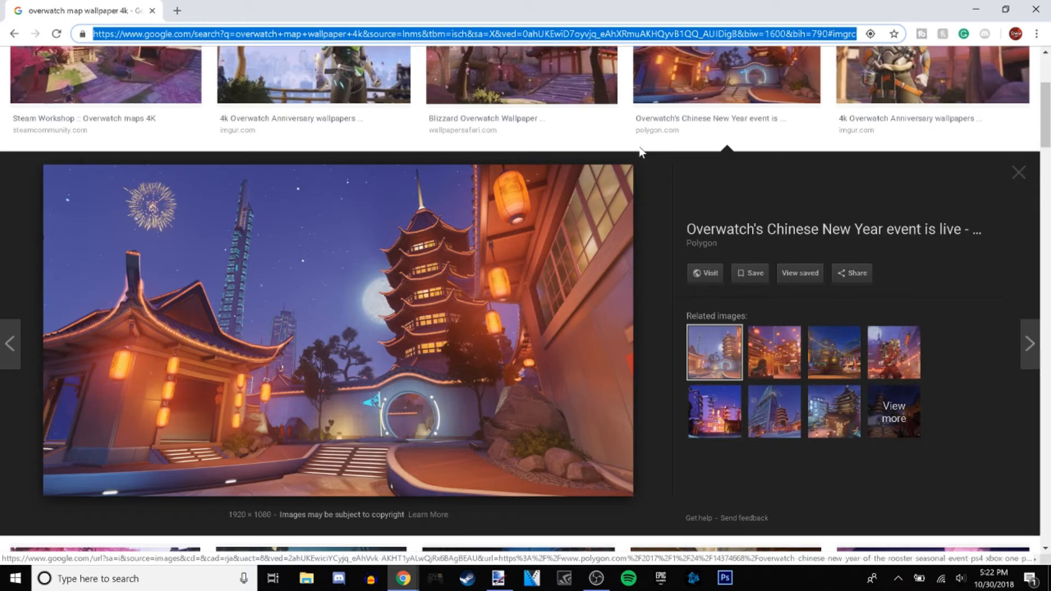
text(desti)
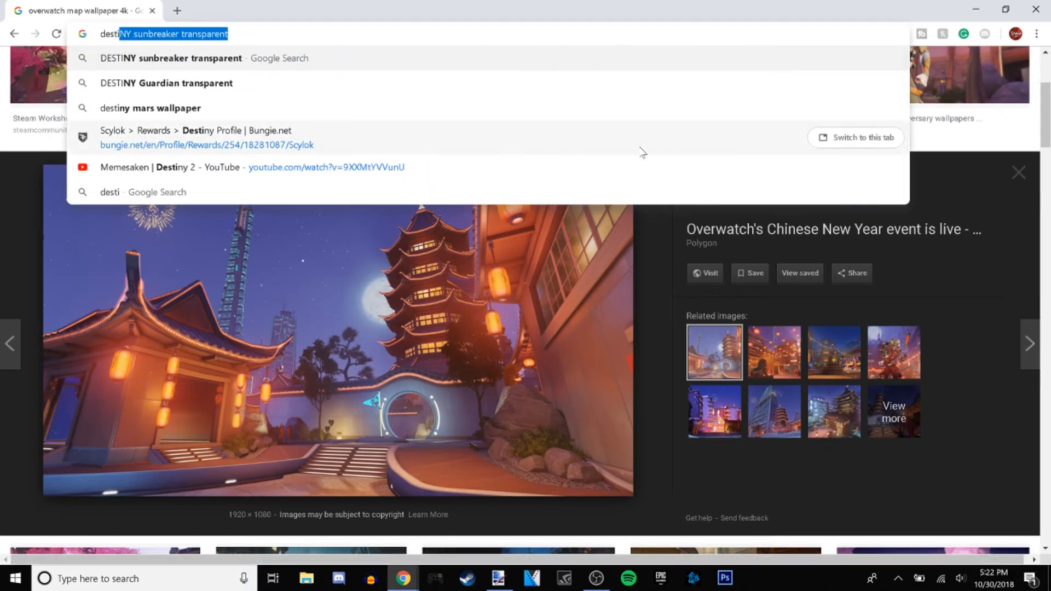
text(ny sunbreaker)
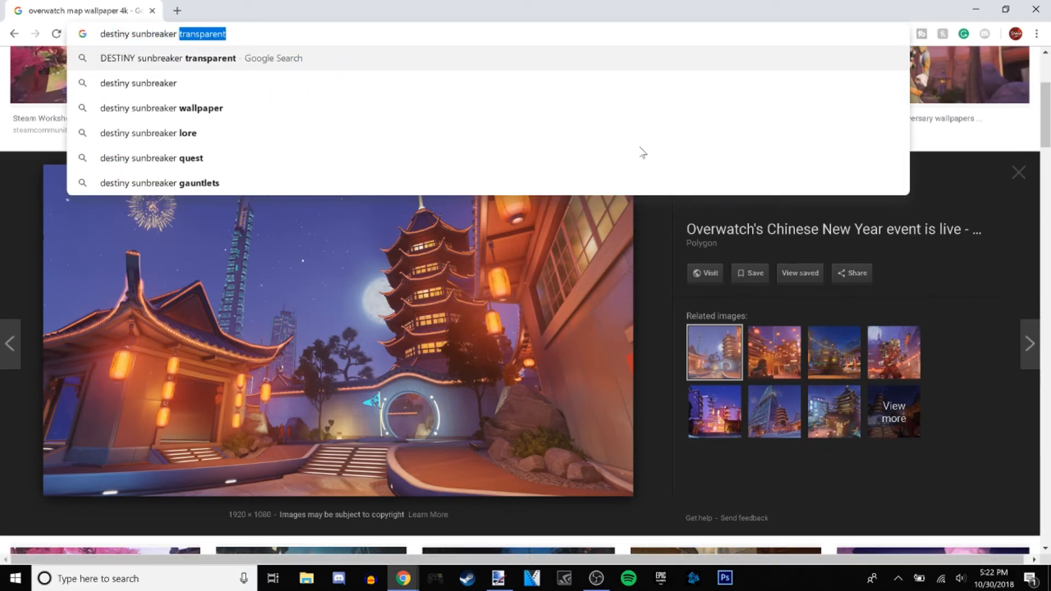
key(BackSpace)
text(transparent)
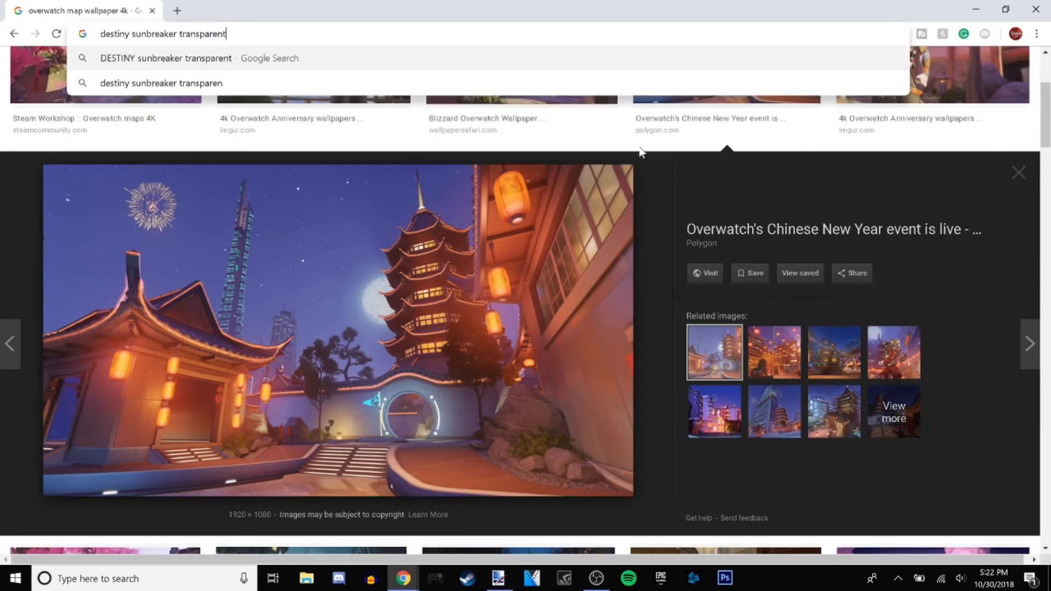
key(Return)
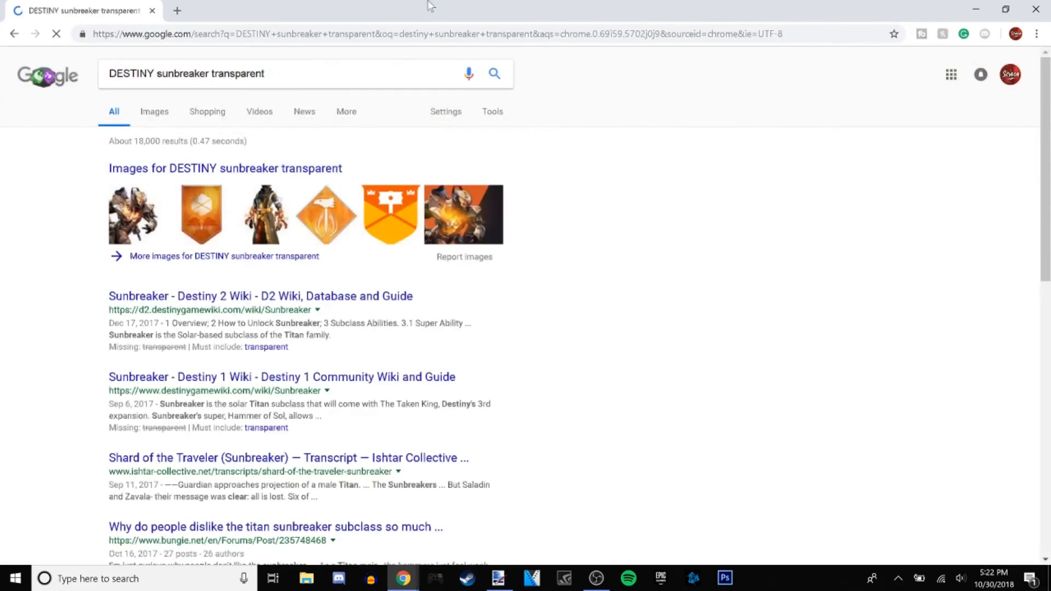
click(172, 109)
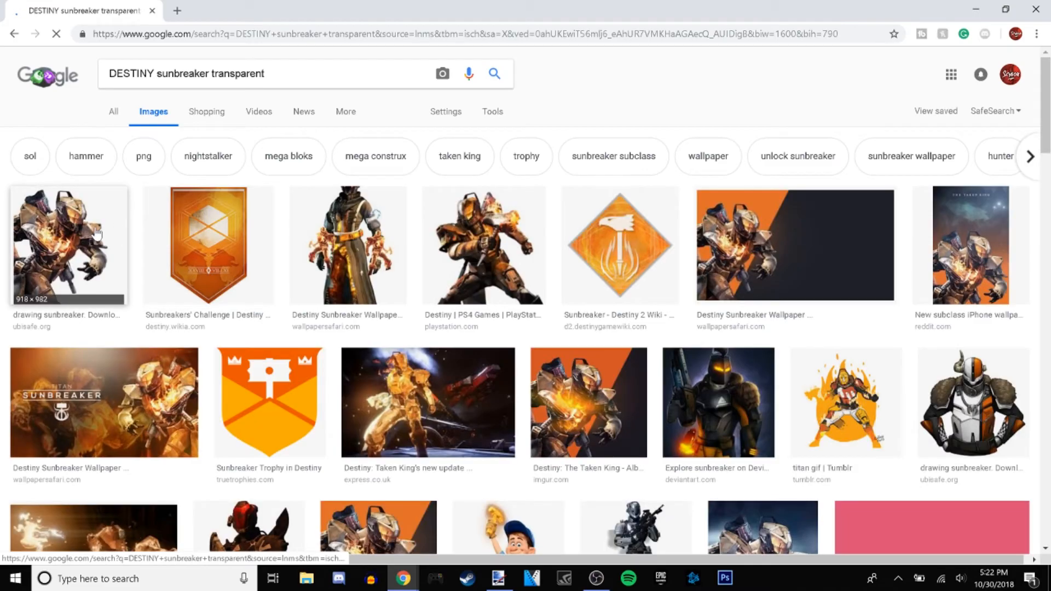
- Open the first Sunbreaker render, choose the related 815 × 553 render with the flaming hammer and copy that image
click(97, 235)
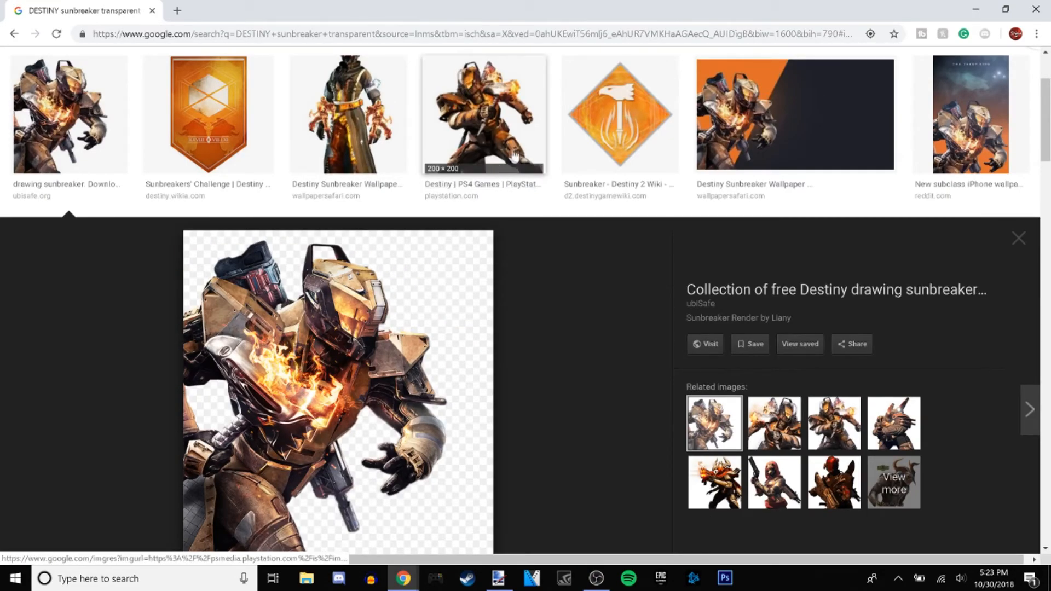
scroll(599, 158, down, 6)
scroll(415, 249, up, 3)
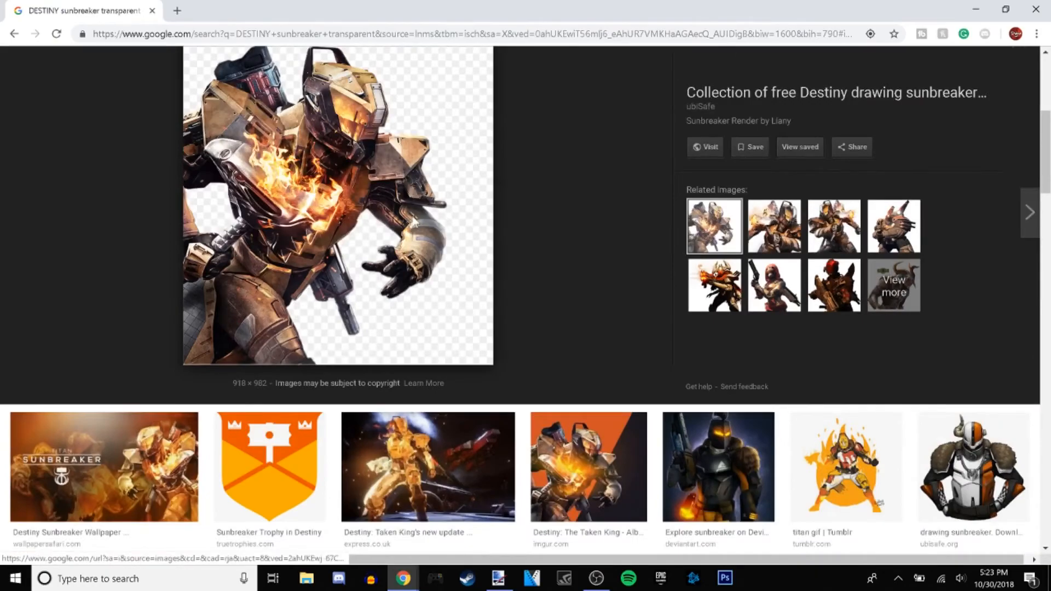
right_click(413, 220)
scroll(505, 315, up, 1)
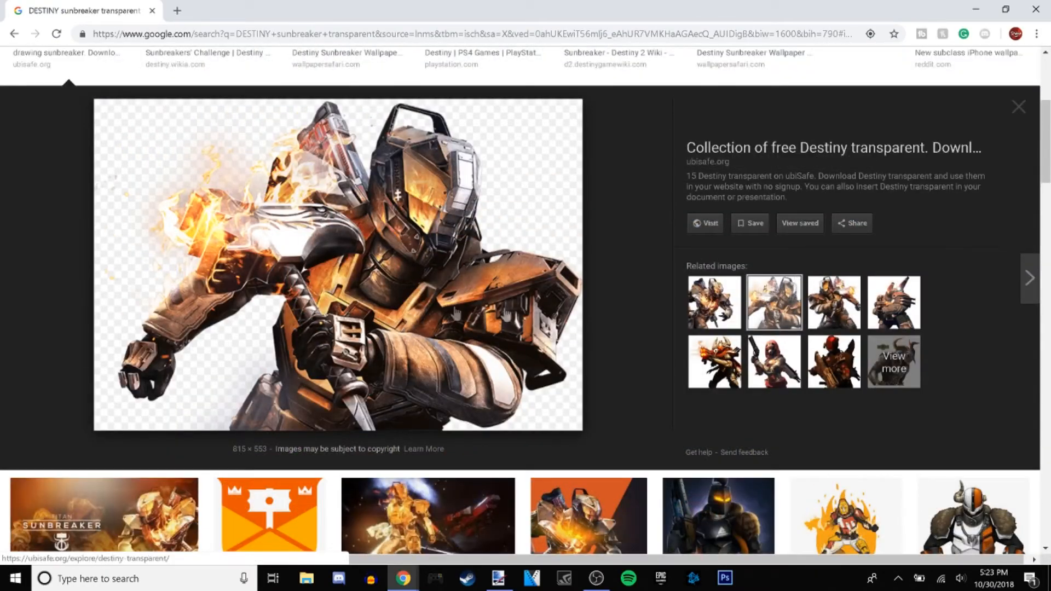
right_click(363, 290)
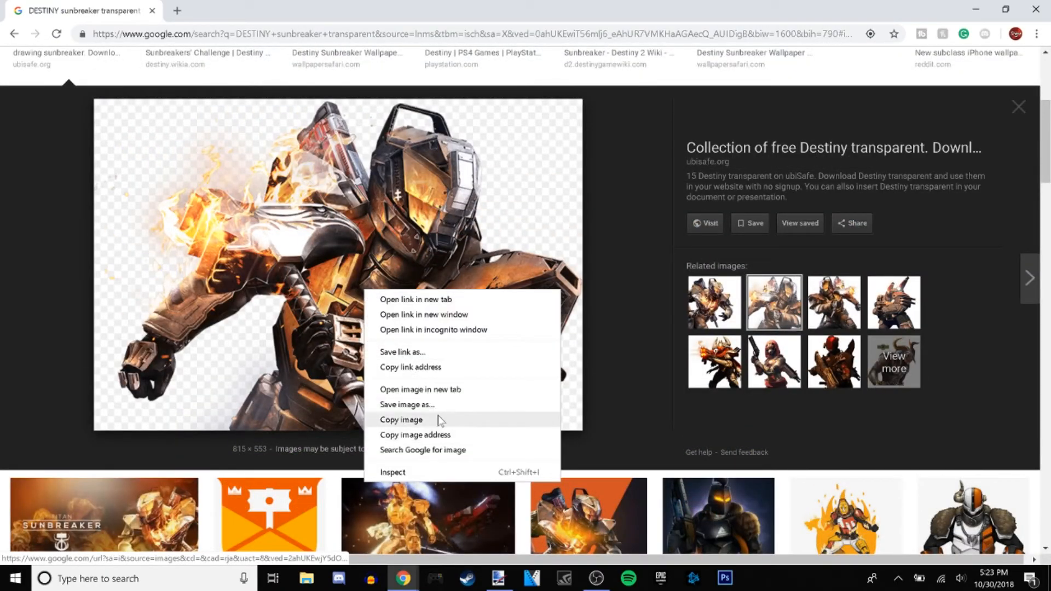
click(413, 417)
- Switch to paint.net, paste the Sunbreaker render into Layer 4, scale it and place it beside the logo's K, then deselect
click(498, 578)
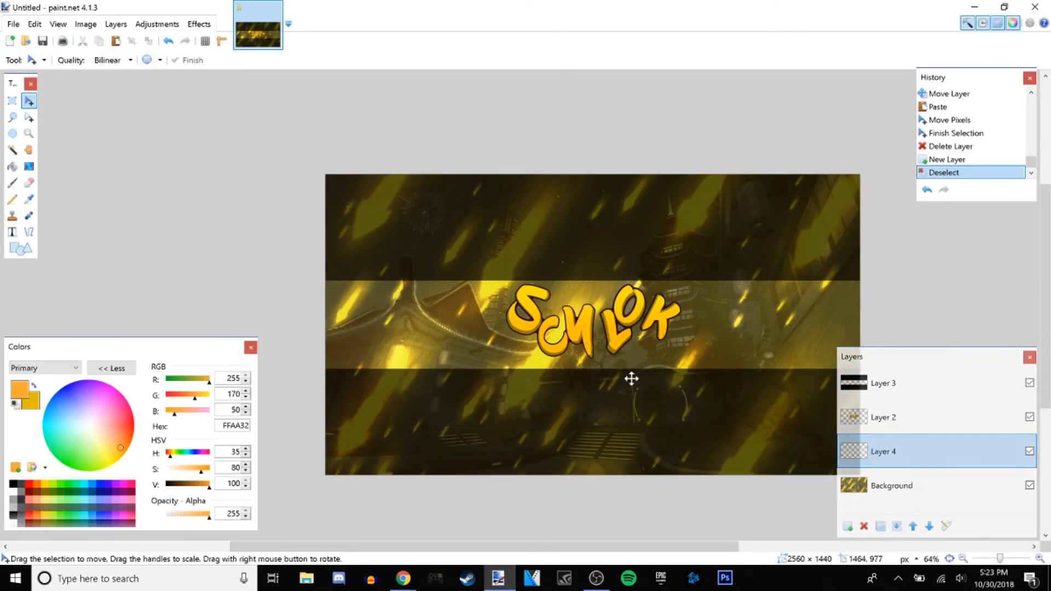
key(ctrl+v)
drag(624, 377, 833, 389)
drag(832, 277, 875, 253)
drag(775, 329, 800, 343)
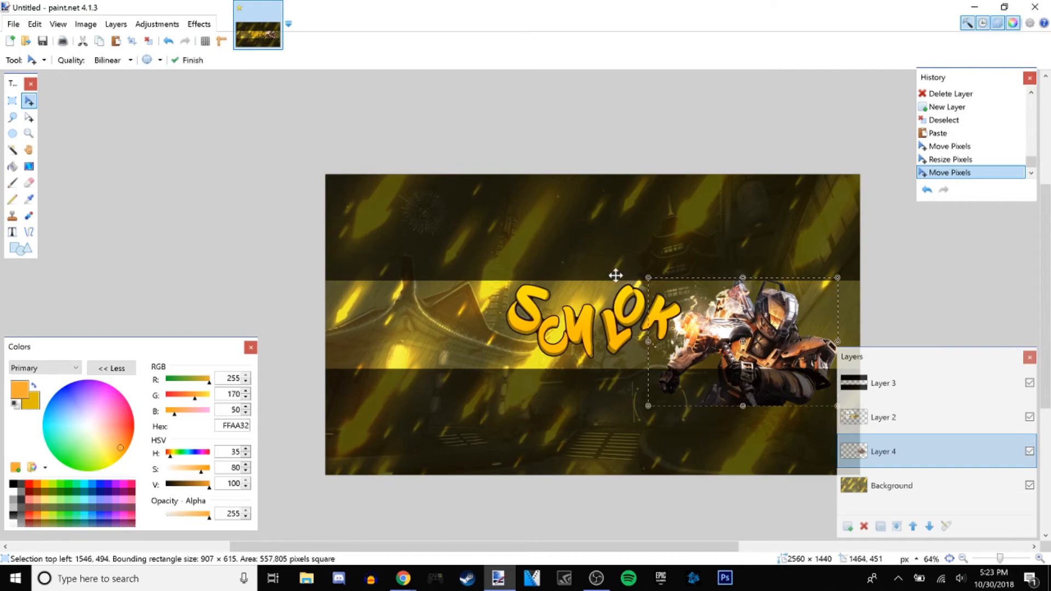
drag(661, 292, 676, 300)
mouse_move(716, 331)
mouse_down()
mouse_move(696, 315)
mouse_move(701, 296)
mouse_move(733, 325)
mouse_up()
key(ctrl+d)
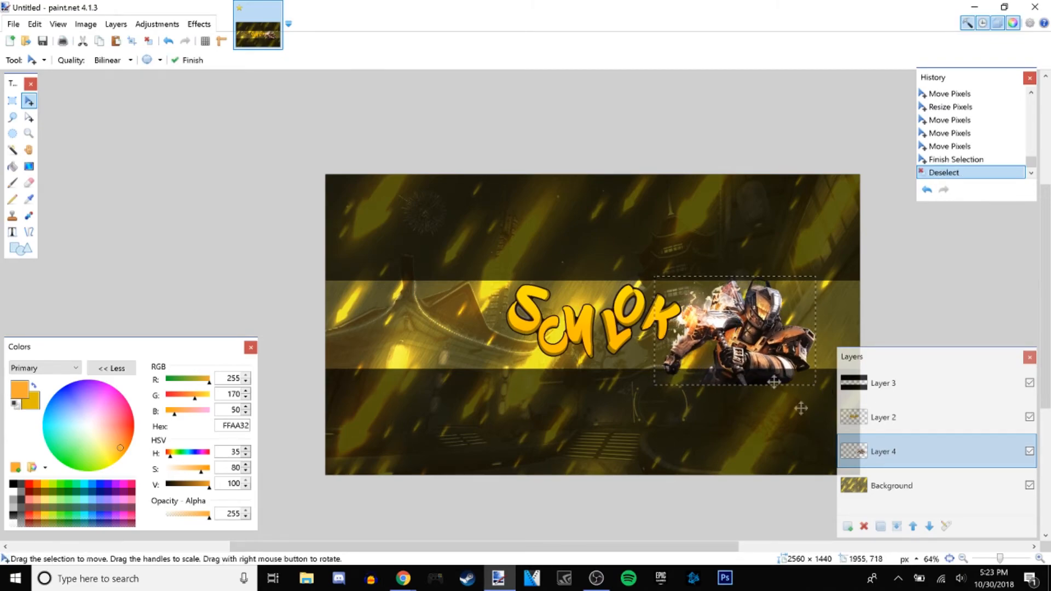
- Hide Layer 3 and merge the logo on Layer 2 down into Layer 4
click(1029, 383)
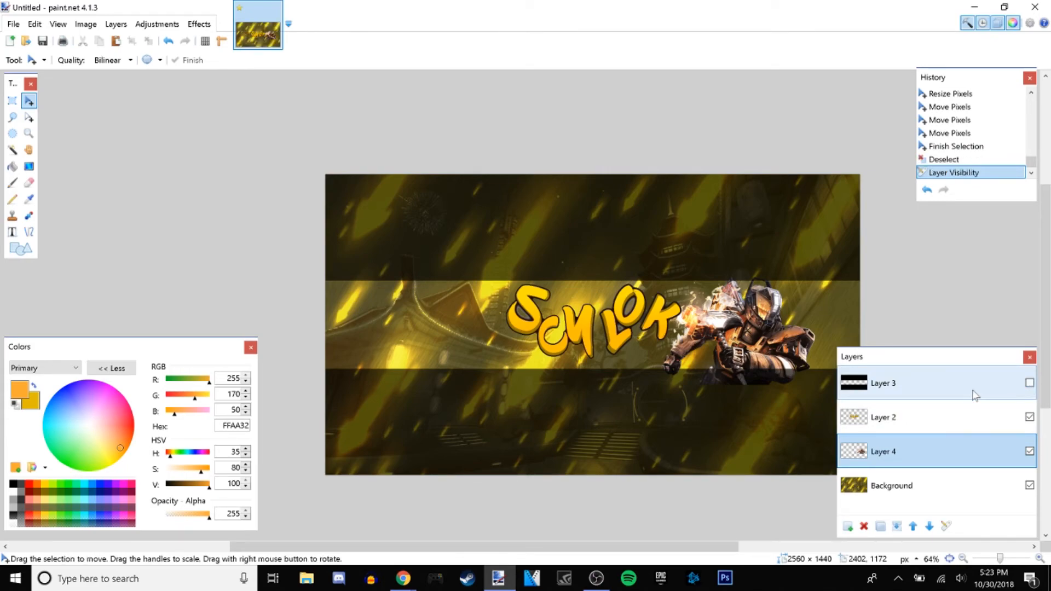
click(898, 427)
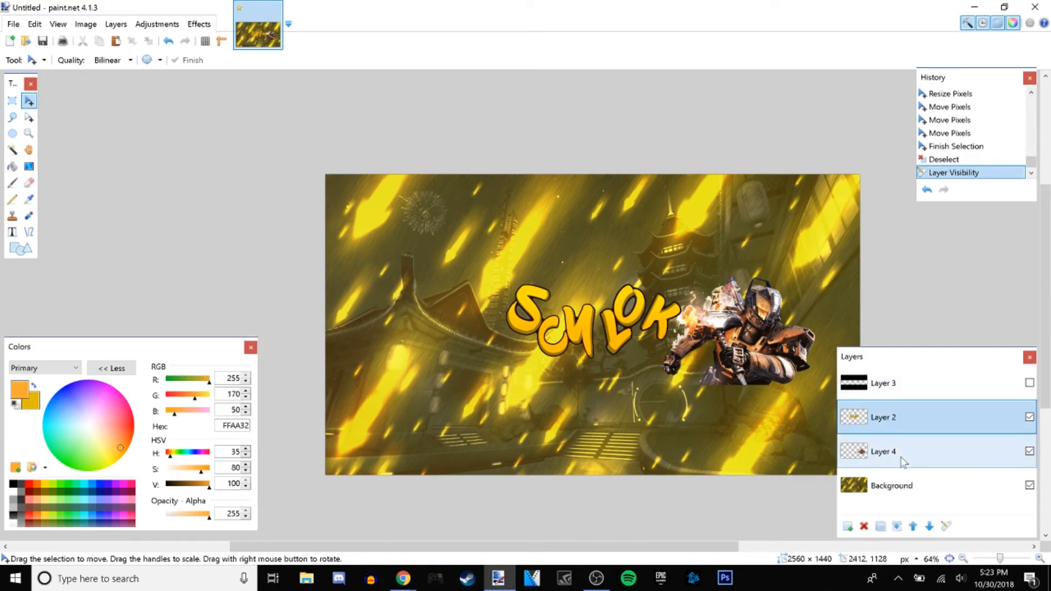
click(896, 526)
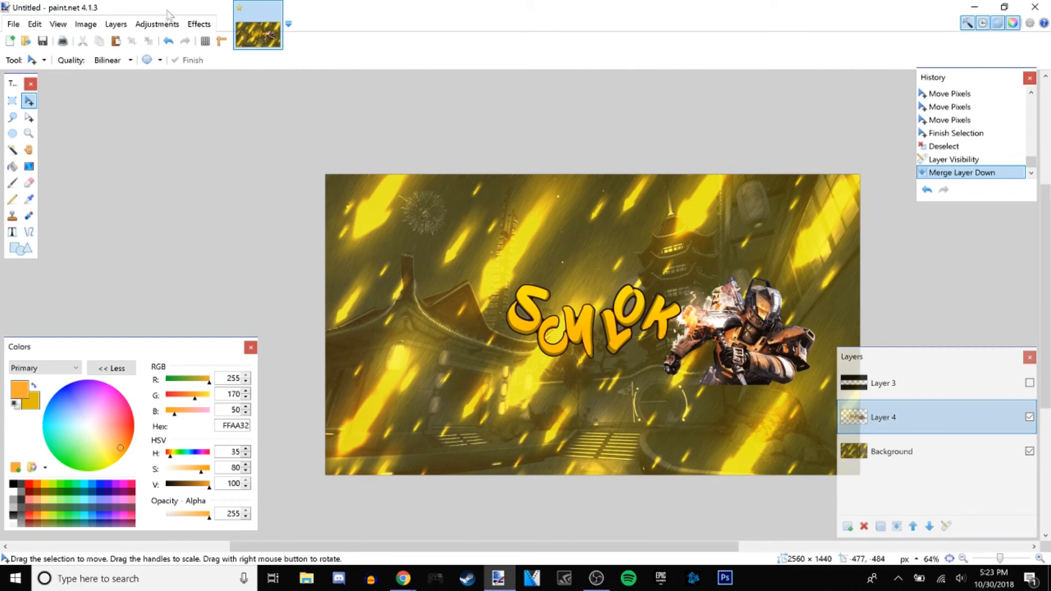
- Apply a black Drop Shadow to the logo and character on Layer 4, increasing the widening radius and blur radius
click(200, 24)
mouse_move(238, 128)
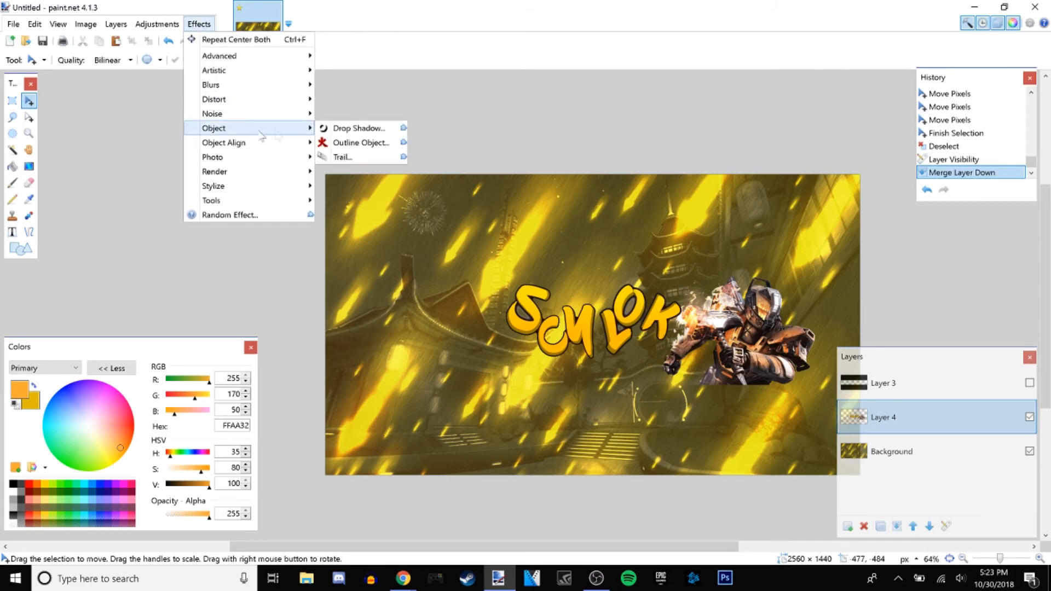
click(343, 129)
drag(498, 137, 895, 125)
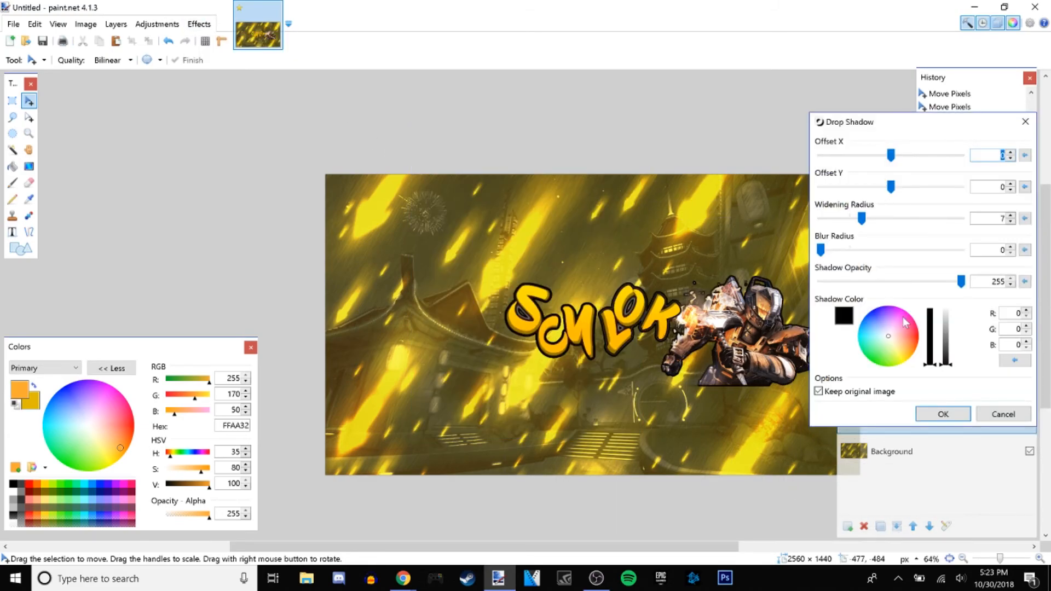
drag(864, 224, 885, 222)
drag(821, 250, 885, 251)
click(947, 421)
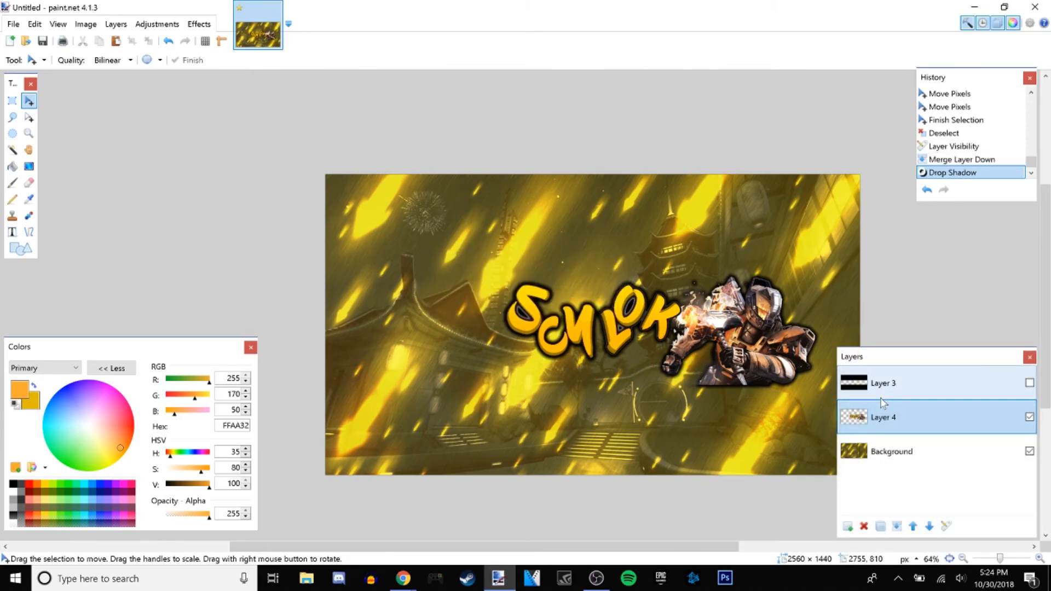
- Select the black bands above and below the central safe area on hidden Layer 3 with the Magic Wand at 50% tolerance
click(890, 384)
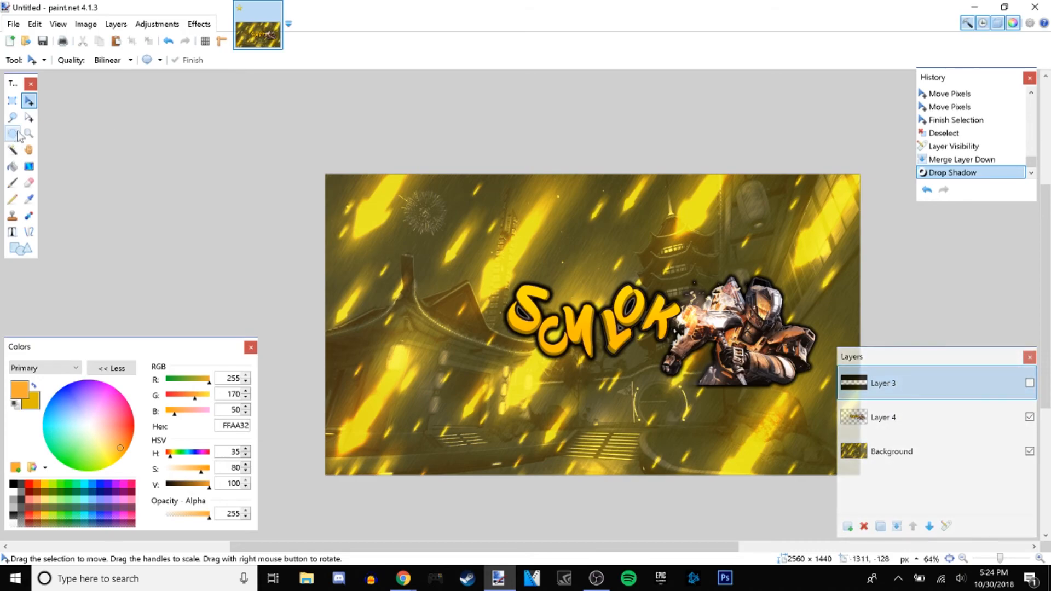
click(12, 149)
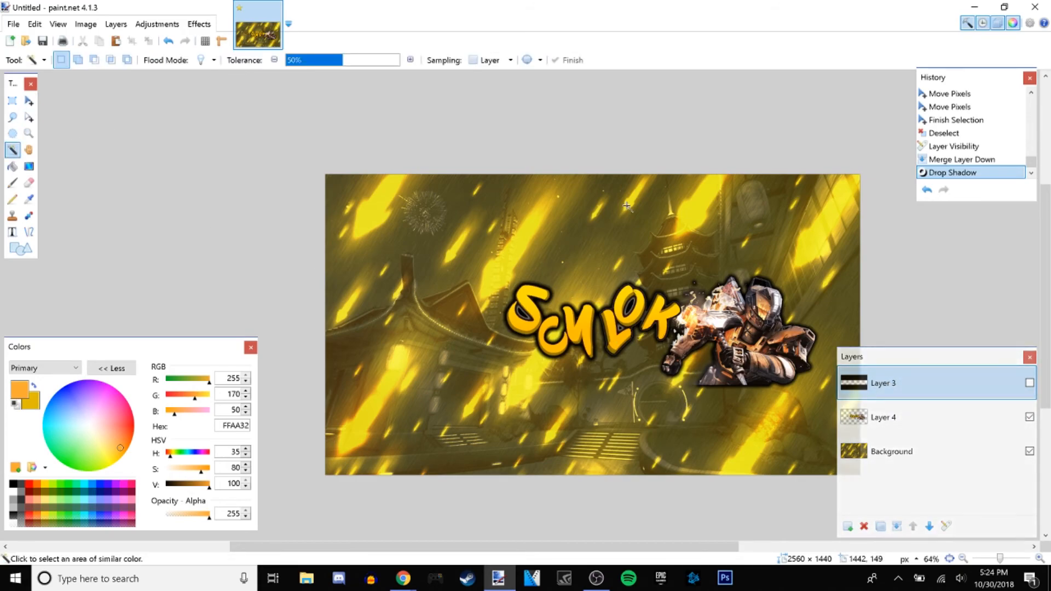
click(638, 218)
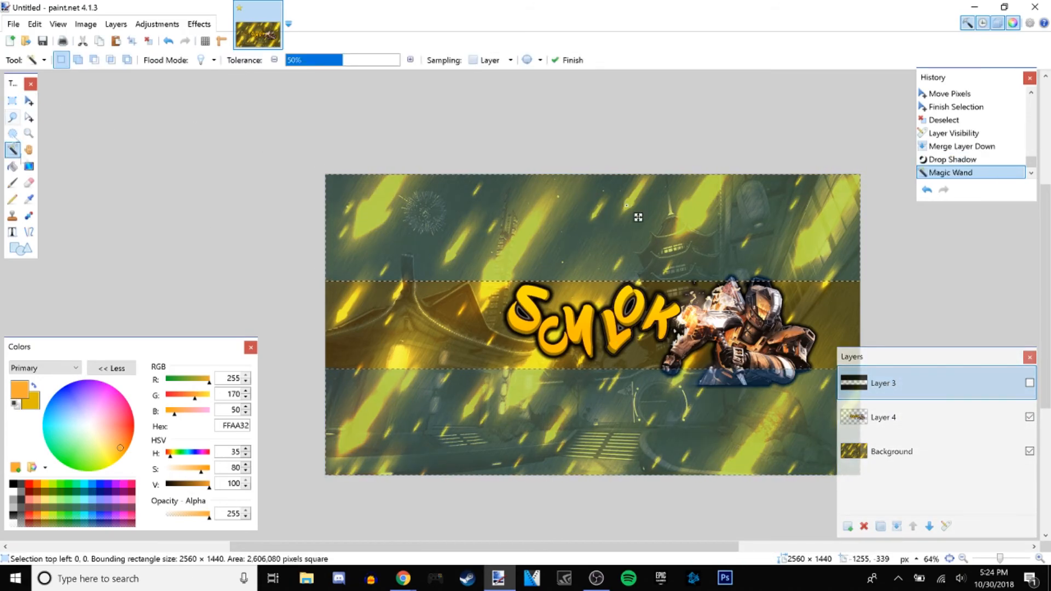
- Apply a Gaussian Blur with a small radius to the selected outer bands of the Background layer, then deselect
click(957, 446)
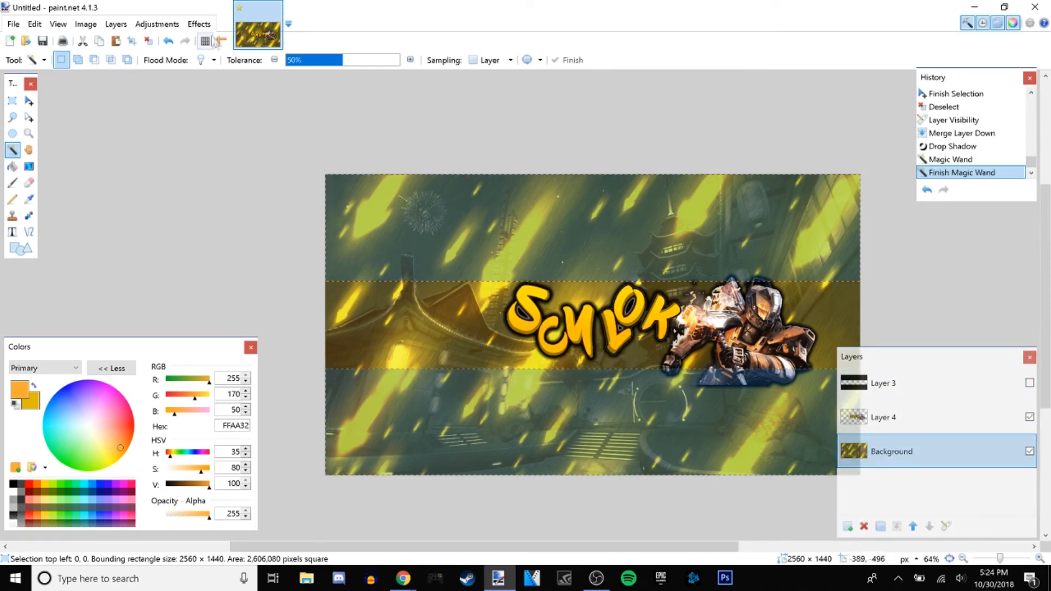
click(199, 24)
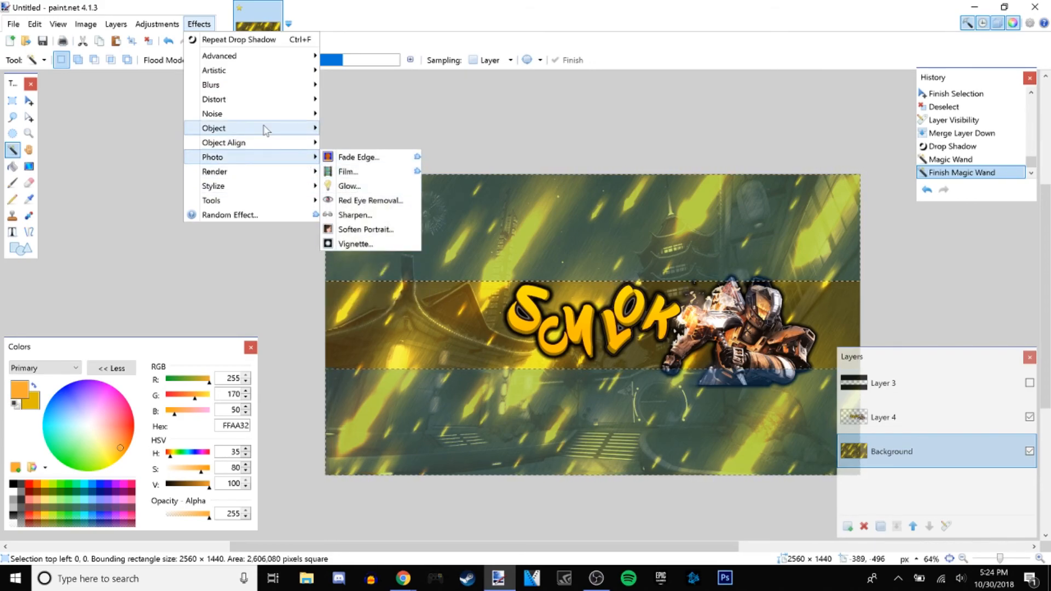
mouse_move(267, 85)
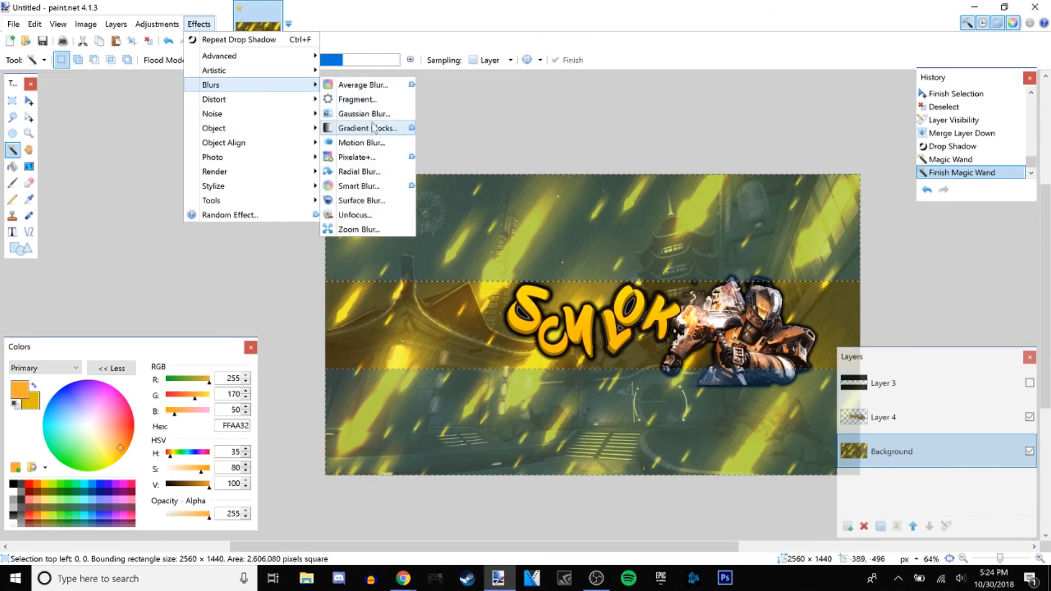
click(379, 116)
drag(425, 283, 433, 295)
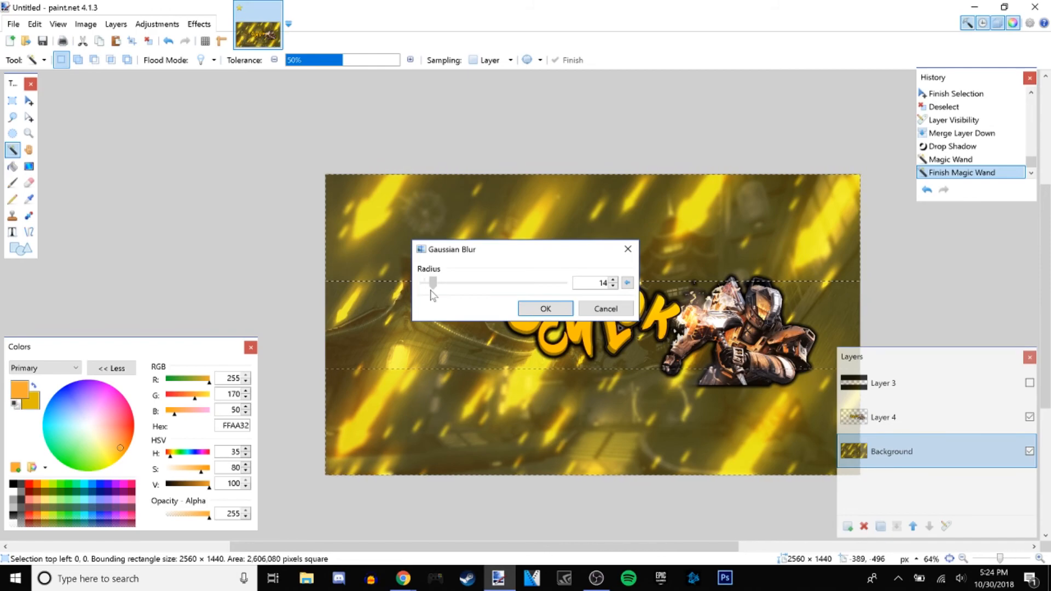
drag(431, 292, 429, 289)
click(550, 303)
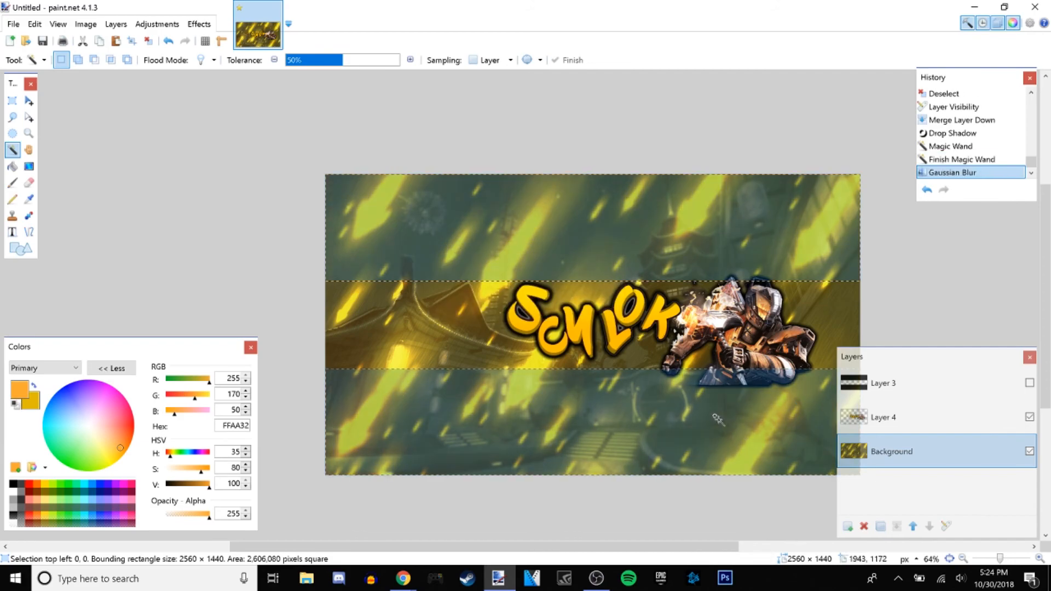
key(ctrl+d)
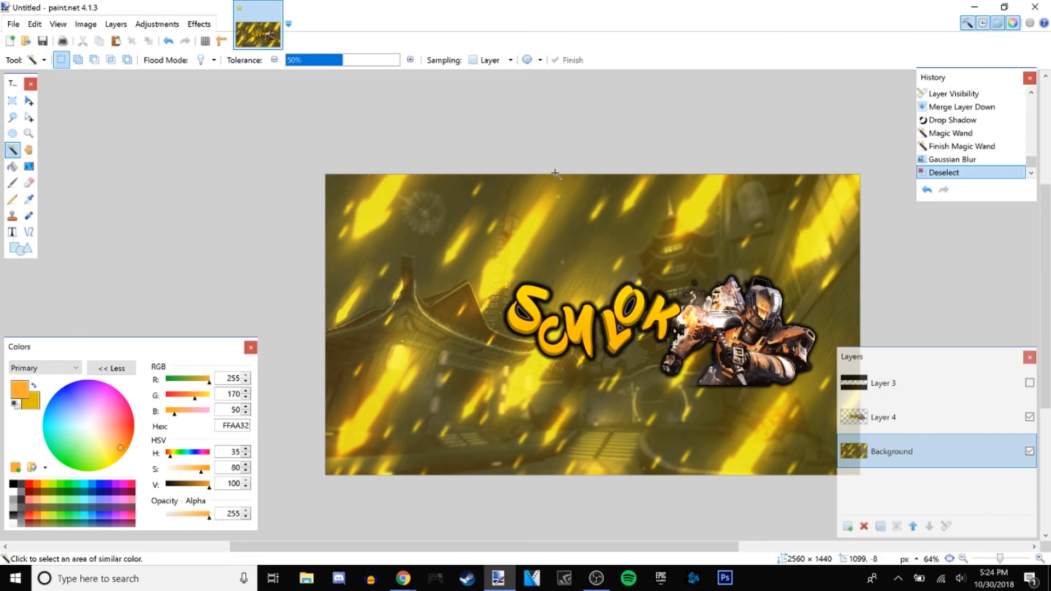
- Make Layer 4 with the logo and character the active layer
click(876, 417)
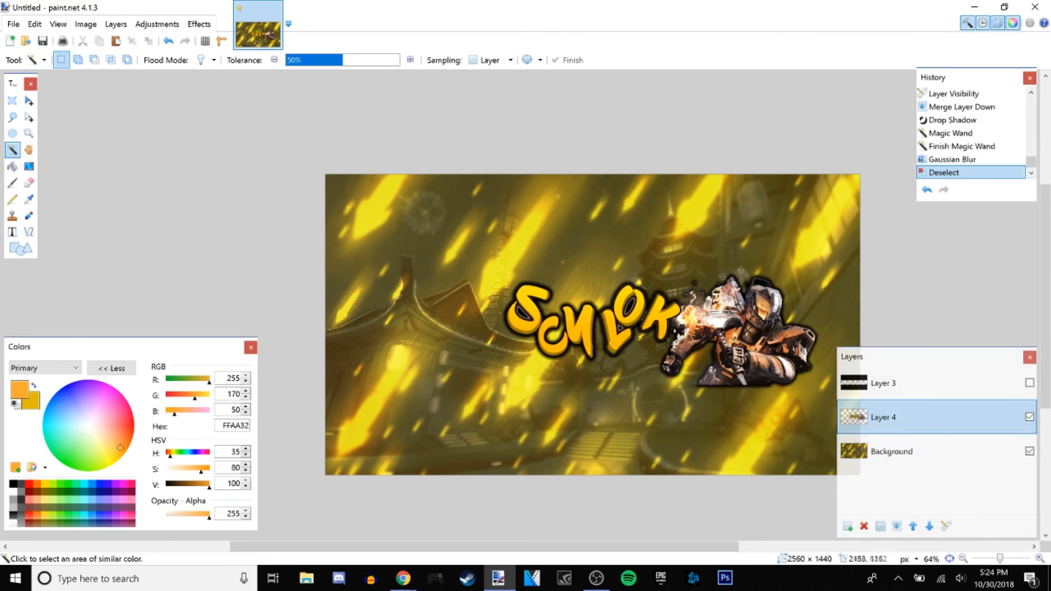